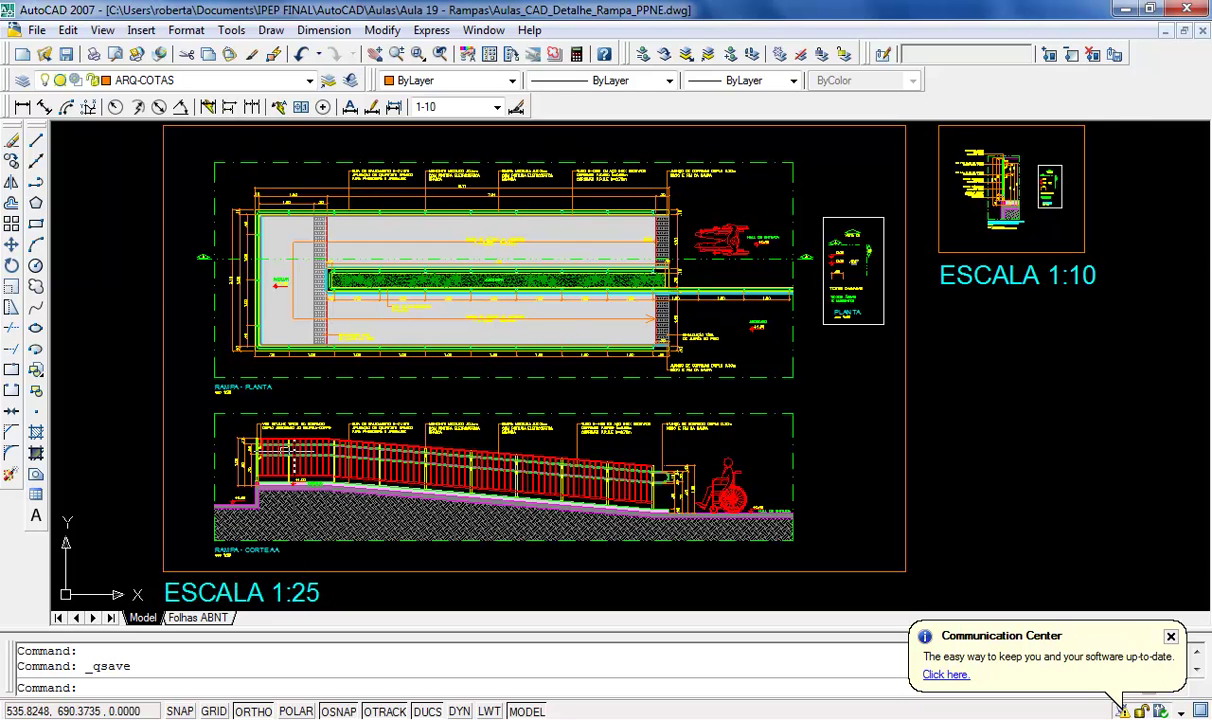
Step: Examine the callout for the typical double handrail detail at the upper end of the ramp section
scroll(273, 428, "up", 8)
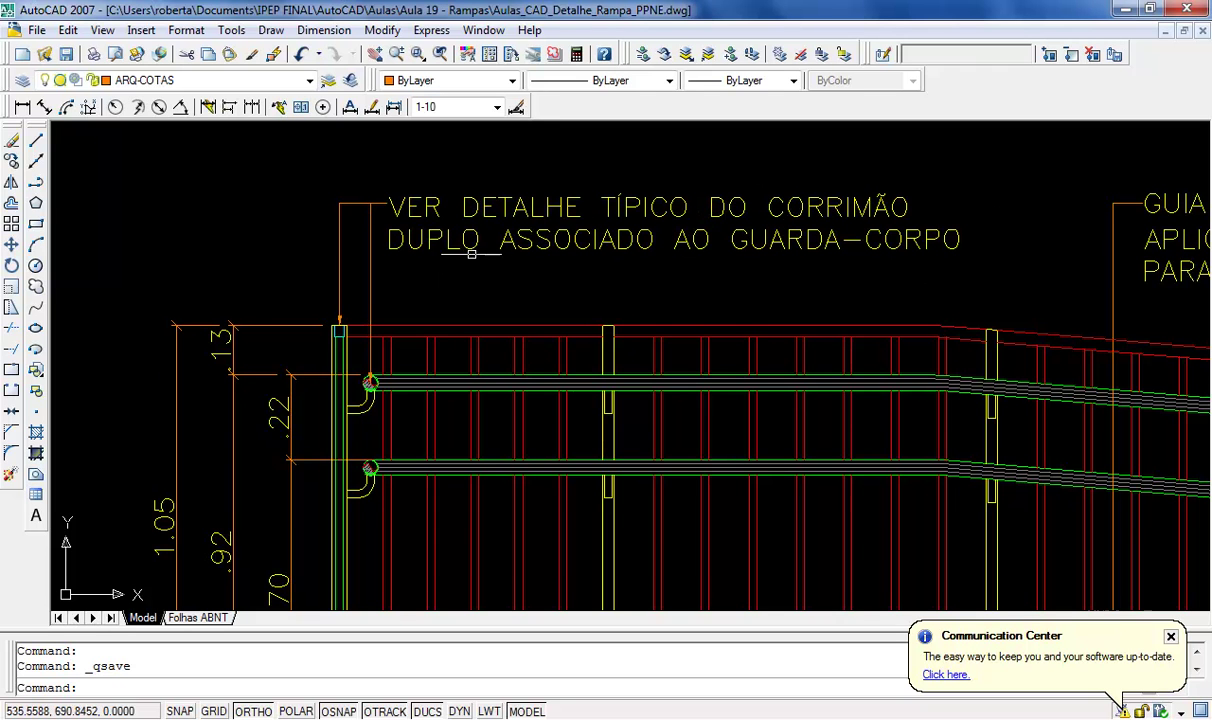
scroll(450, 265, "down", 2)
scroll(241, 370, "down", 8)
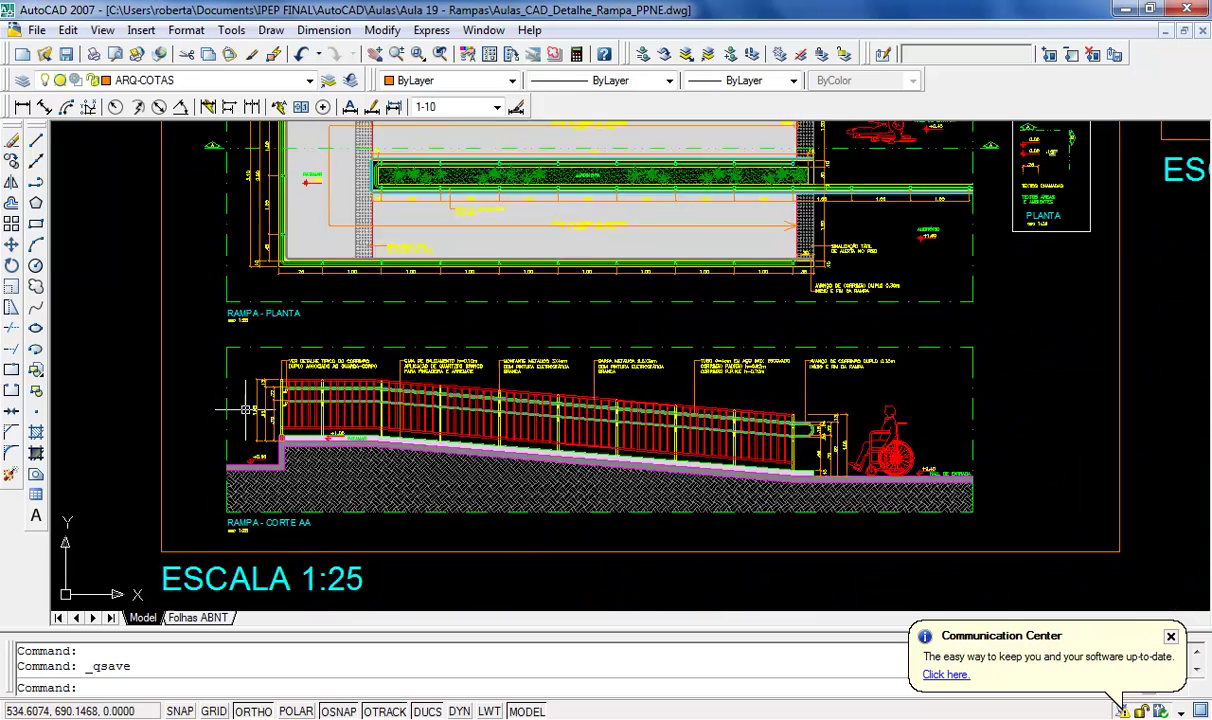
Step: Examine the 1:10 detail of the double handrail on the guardrail, including its tubes, brackets, dimensions and material callouts
scroll(921, 157, "up", 8)
scroll(497, 345, "up", 3)
scroll(620, 352, "down", 6)
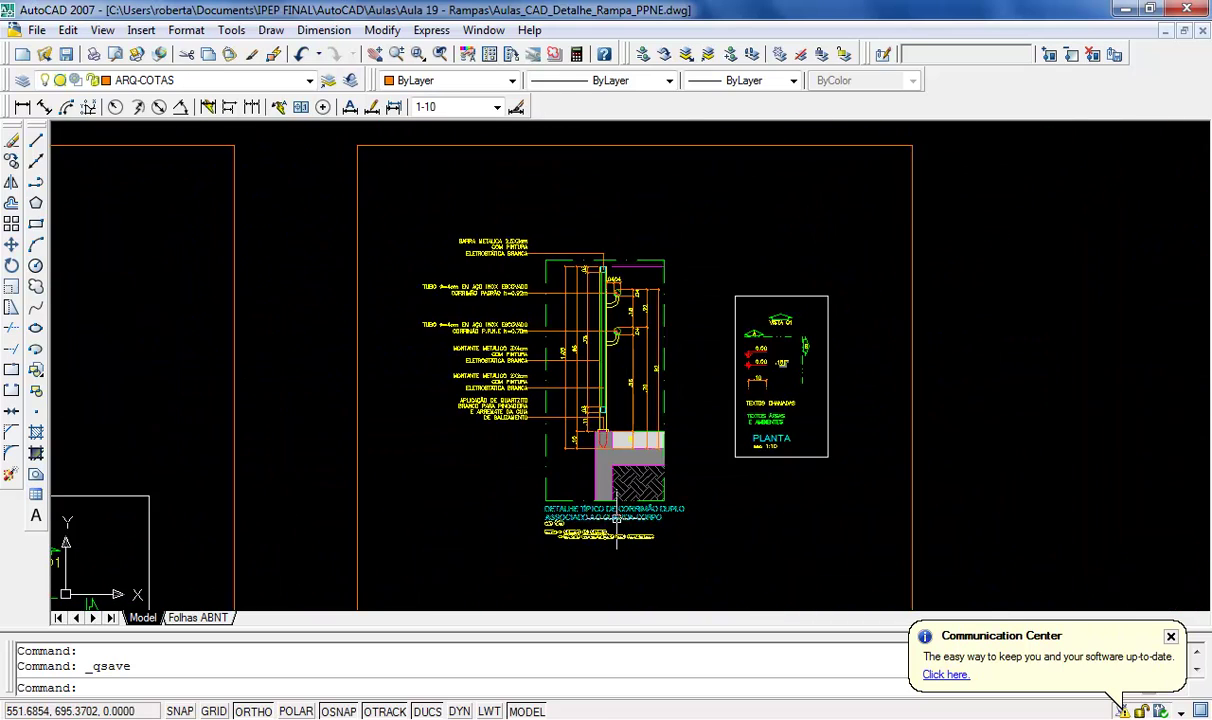
scroll(604, 594, "up", 5)
scroll(615, 450, "down", 2)
scroll(615, 540, "up", 2)
scroll(634, 251, "up", 6)
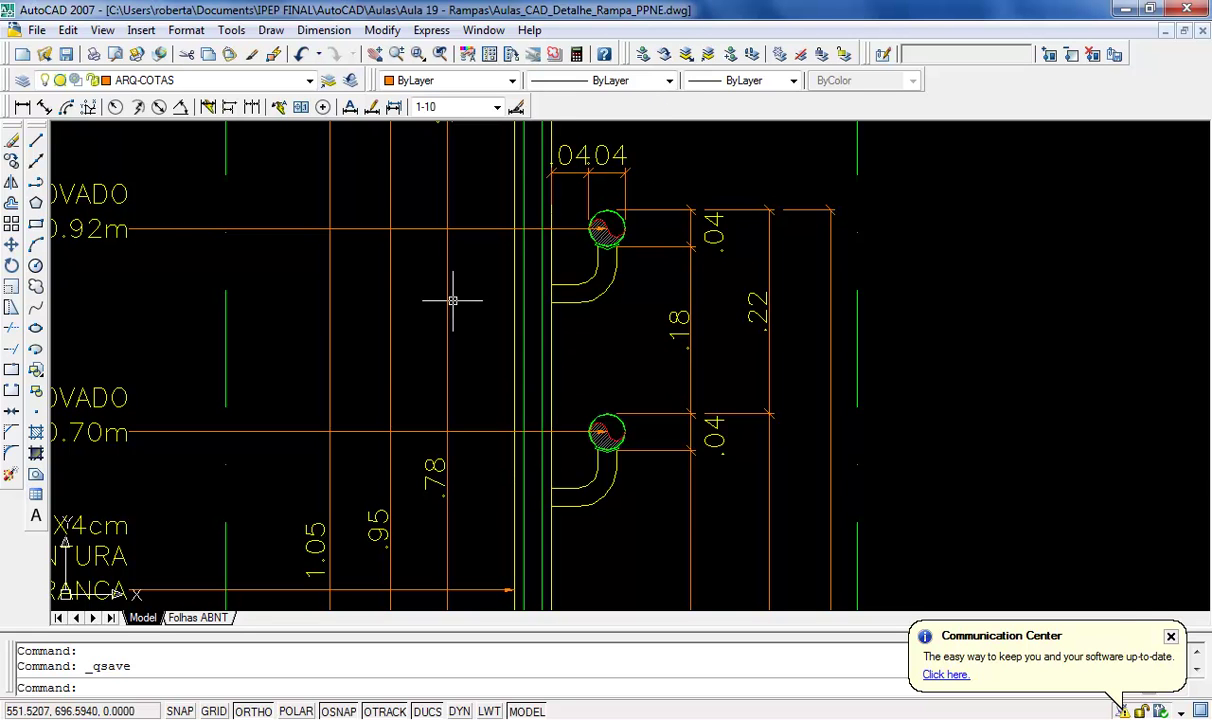
scroll(711, 250, "down", 6)
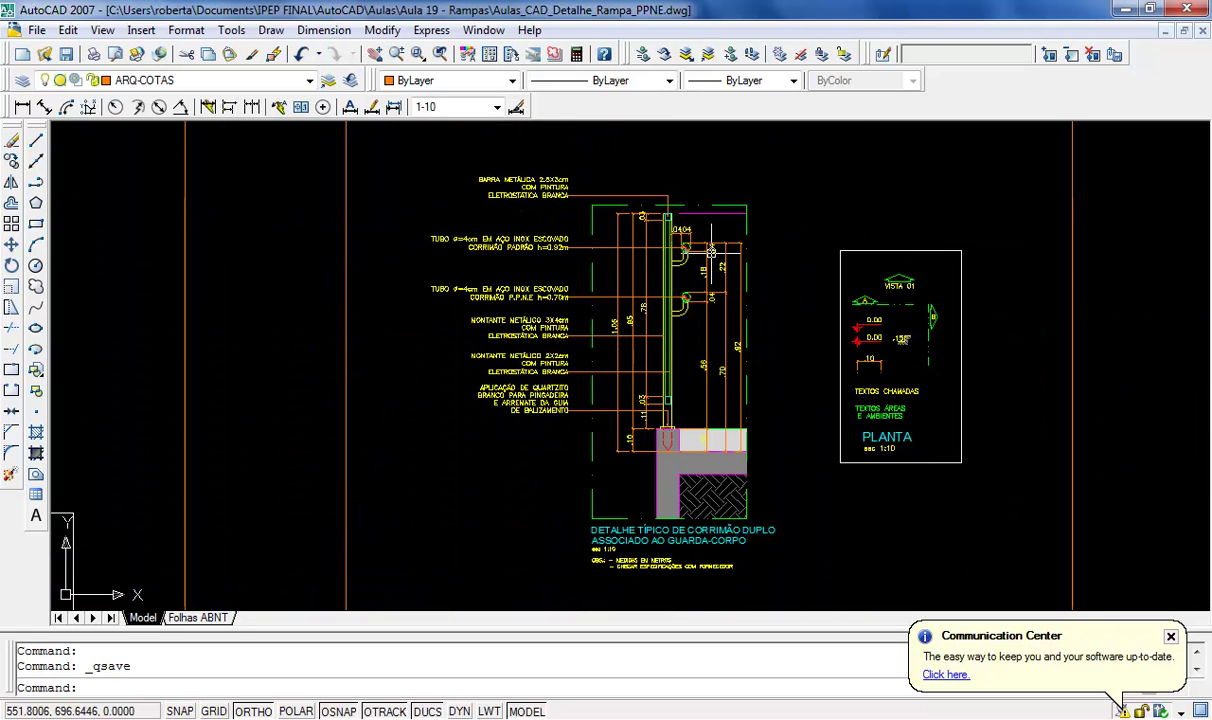
scroll(711, 251, "down", 4)
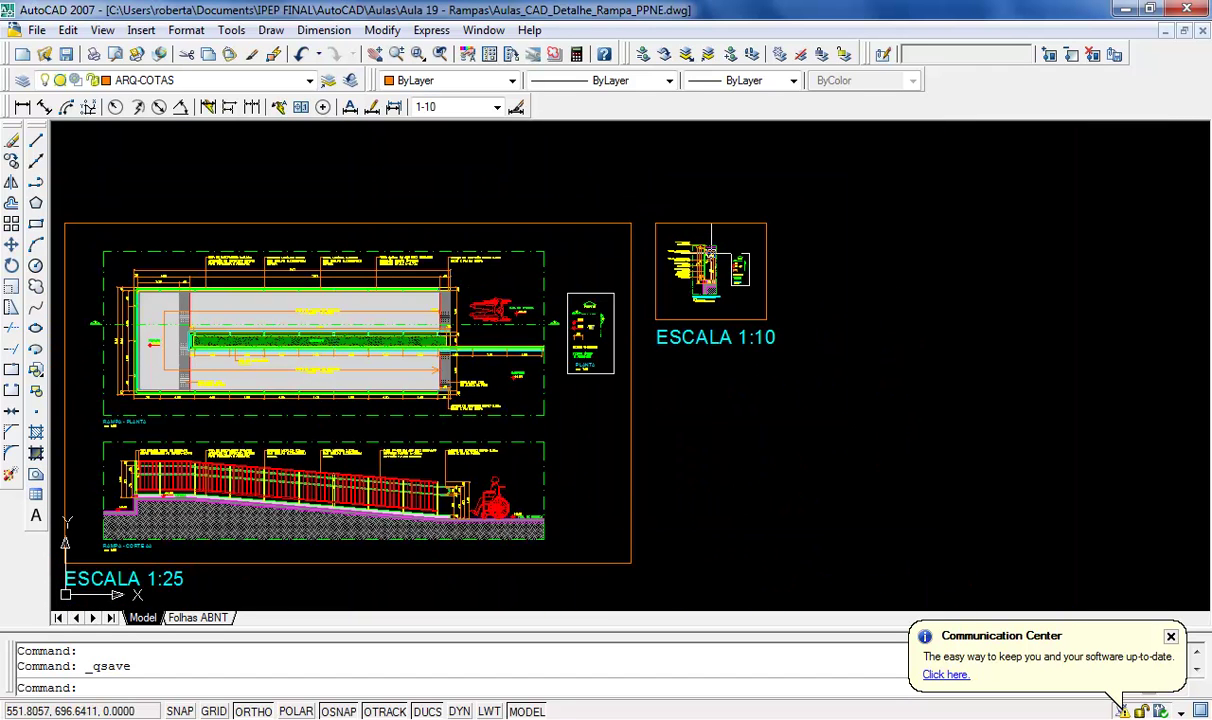
Step: Switch to Internet Explorer to view the download entry for Aulas_CAD_Detalhe_Rampa_PPNE.dwg, and return to the AutoCAD drawing
scroll(542, 384, "down", 3)
scroll(367, 390, "up", 4)
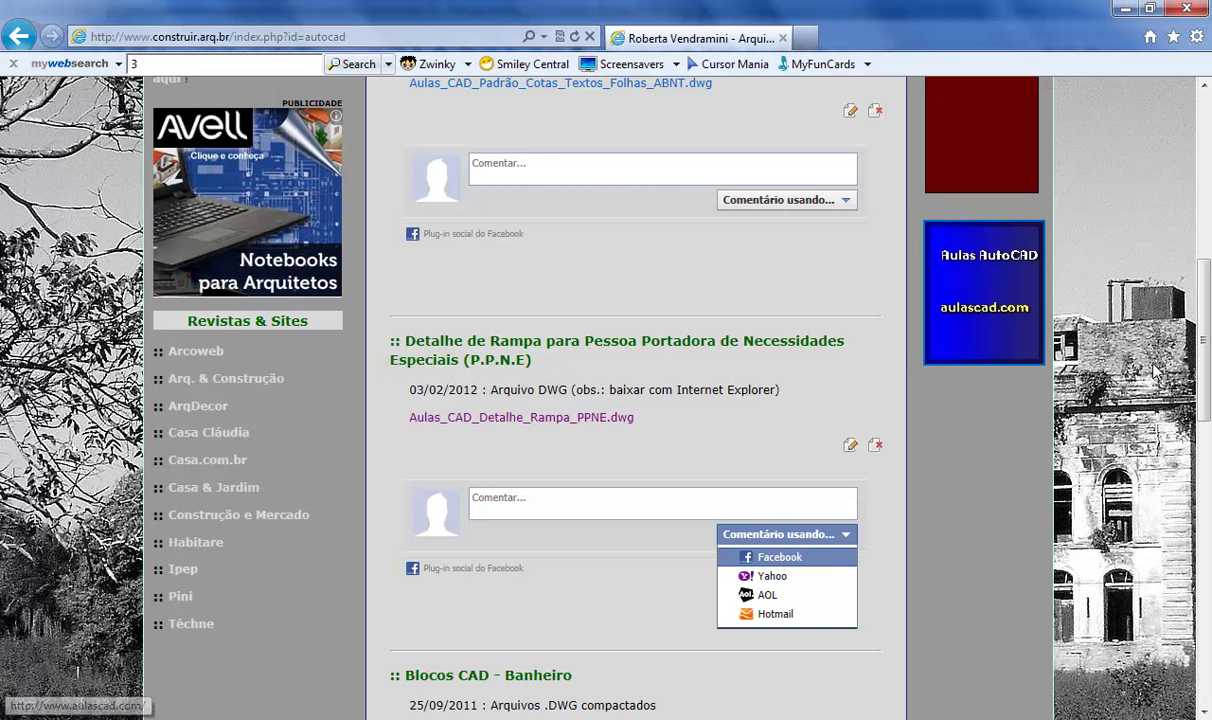
scroll(1207, 298, "up", 1)
scroll(1207, 298, "up", 5)
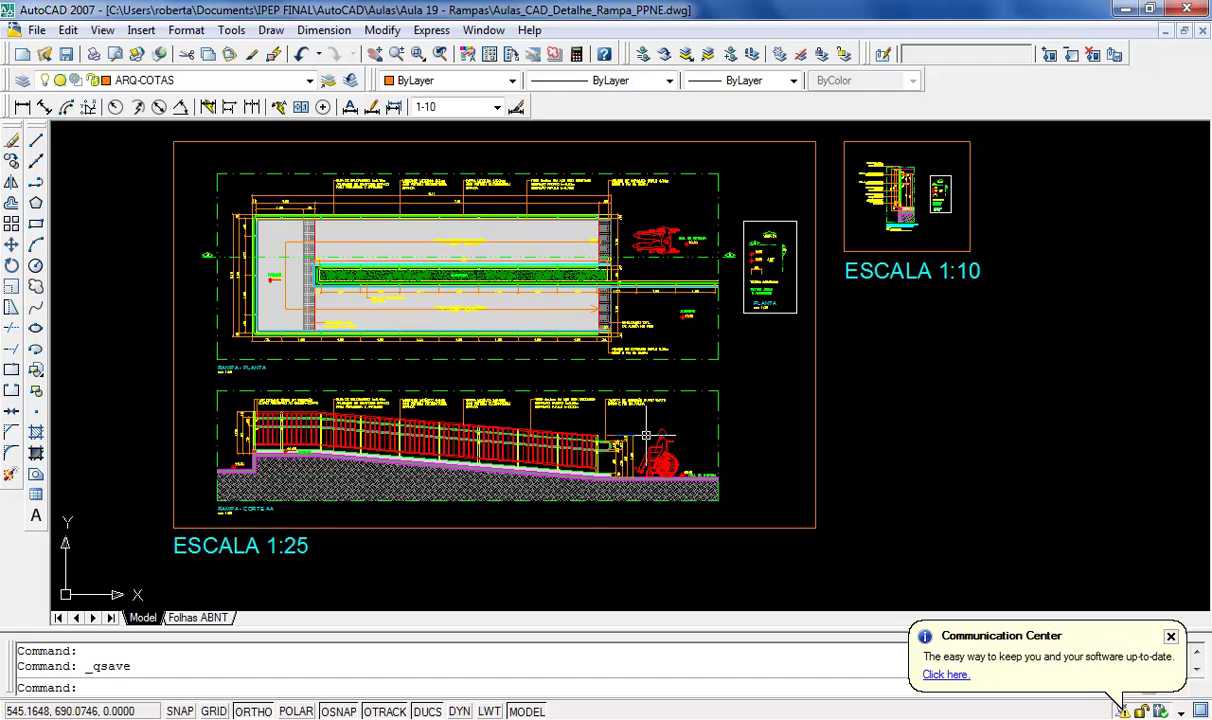
Step: Examine the 1:25 annotation template beside the ramp plan, including its title, texts, dimension, level marks and section symbols
scroll(767, 295, "up", 8)
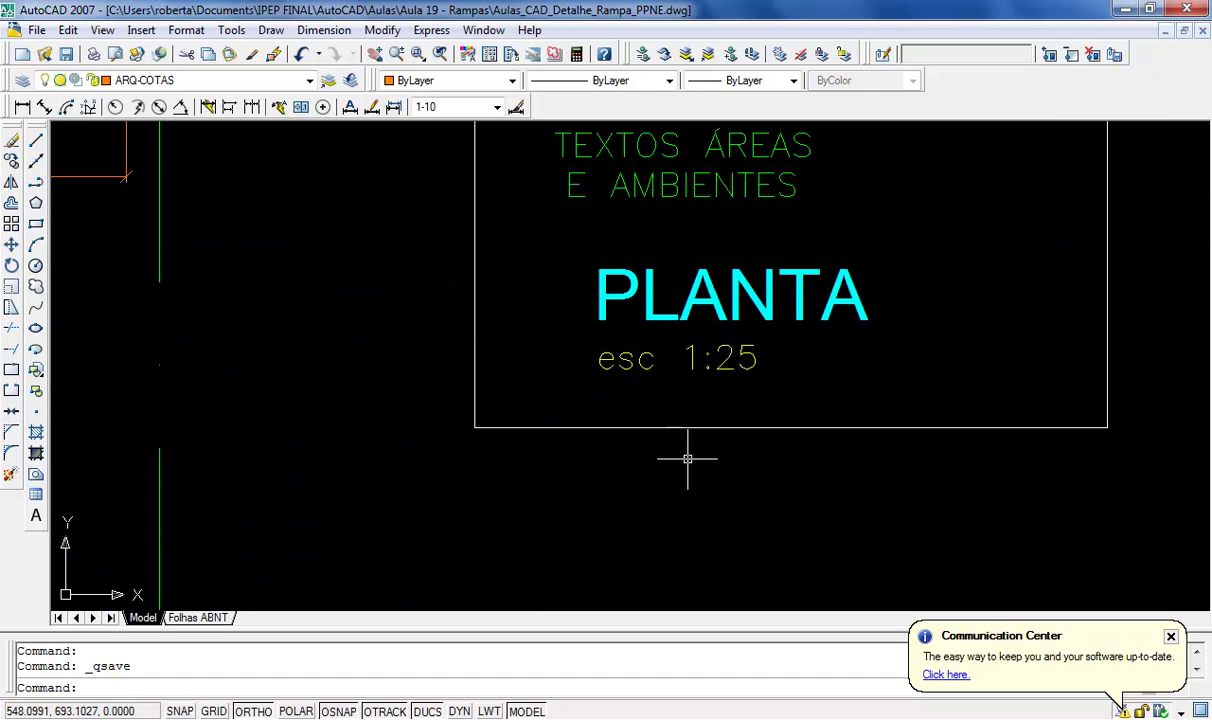
scroll(722, 371, "down", 3)
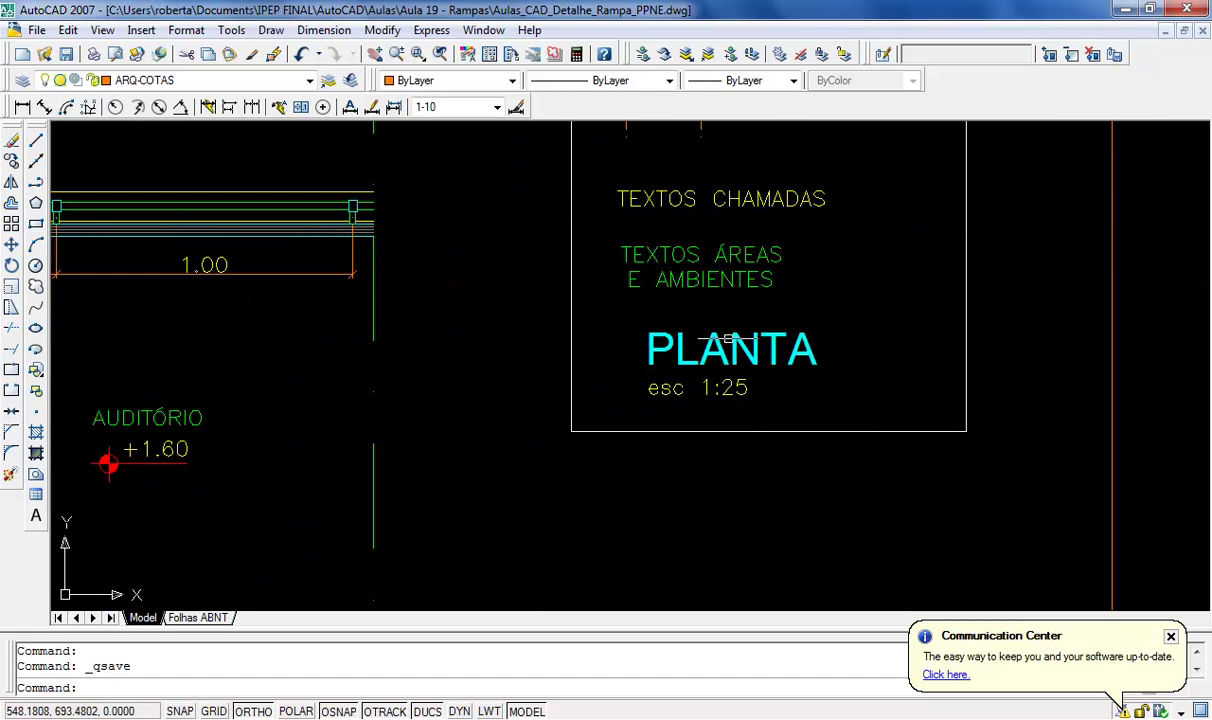
scroll(727, 280, "up", 1)
scroll(727, 280, "down", 4)
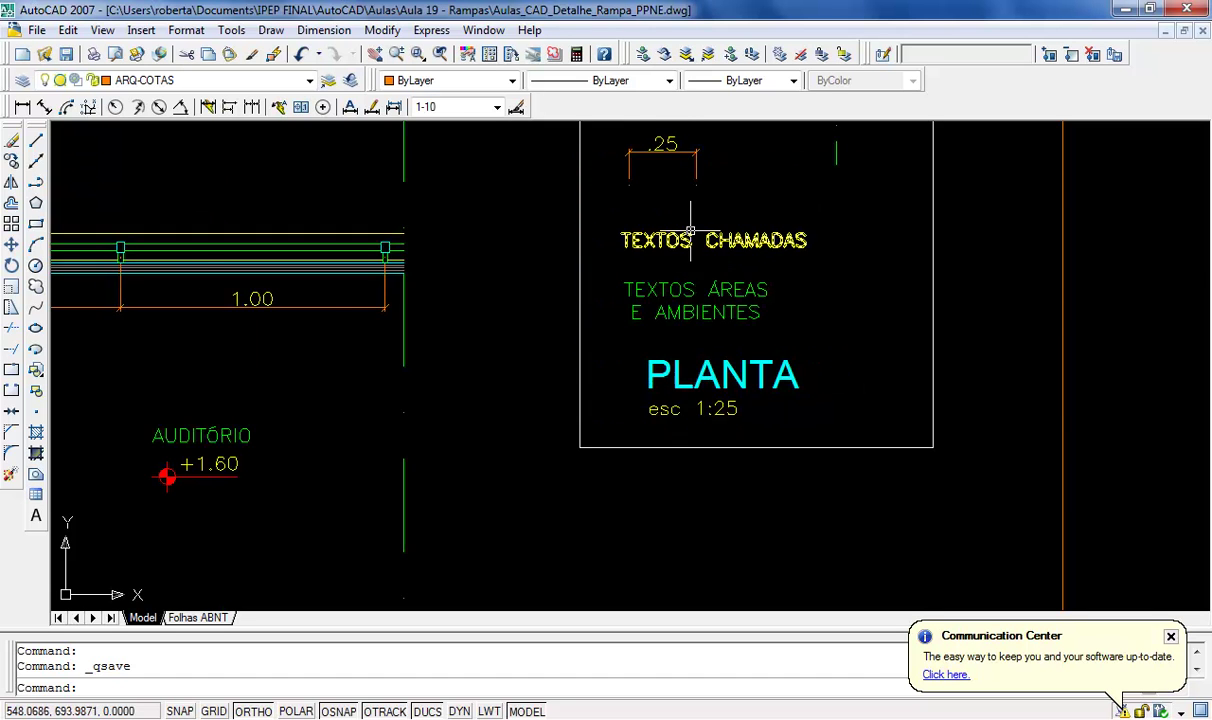
scroll(735, 195, "up", 3)
scroll(740, 240, "down", 2)
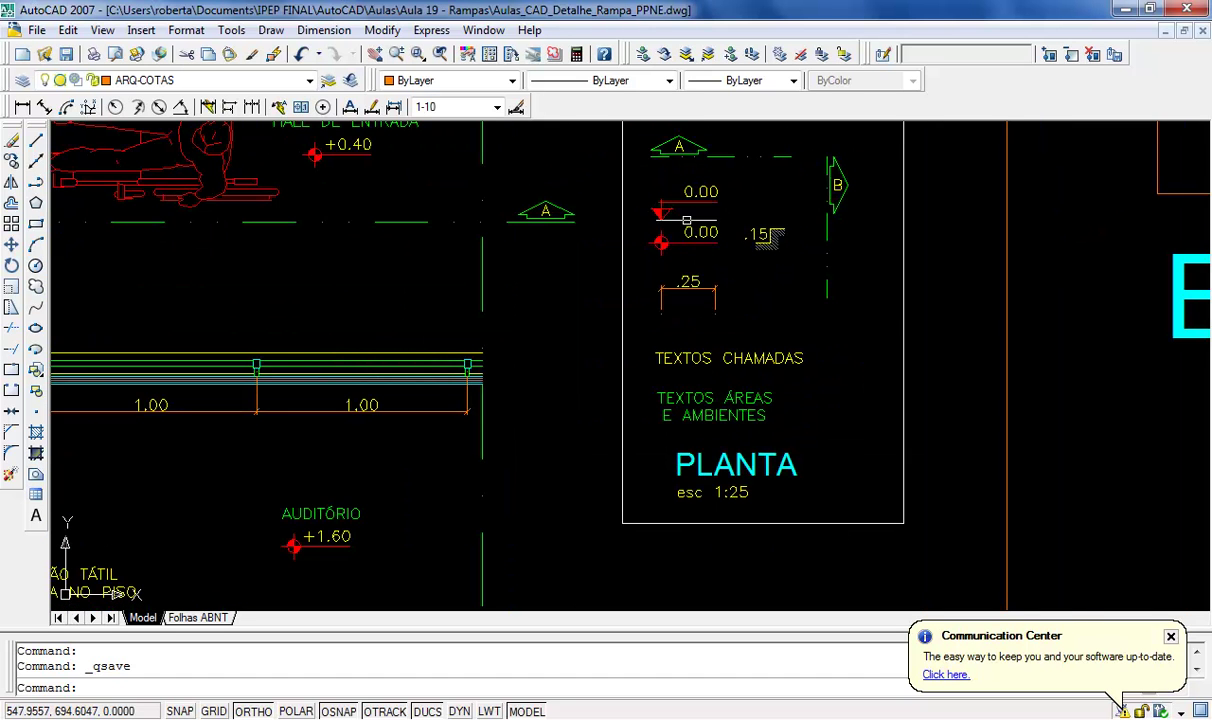
scroll(740, 240, "down", 2)
scroll(705, 200, "up", 4)
scroll(695, 178, "down", 2)
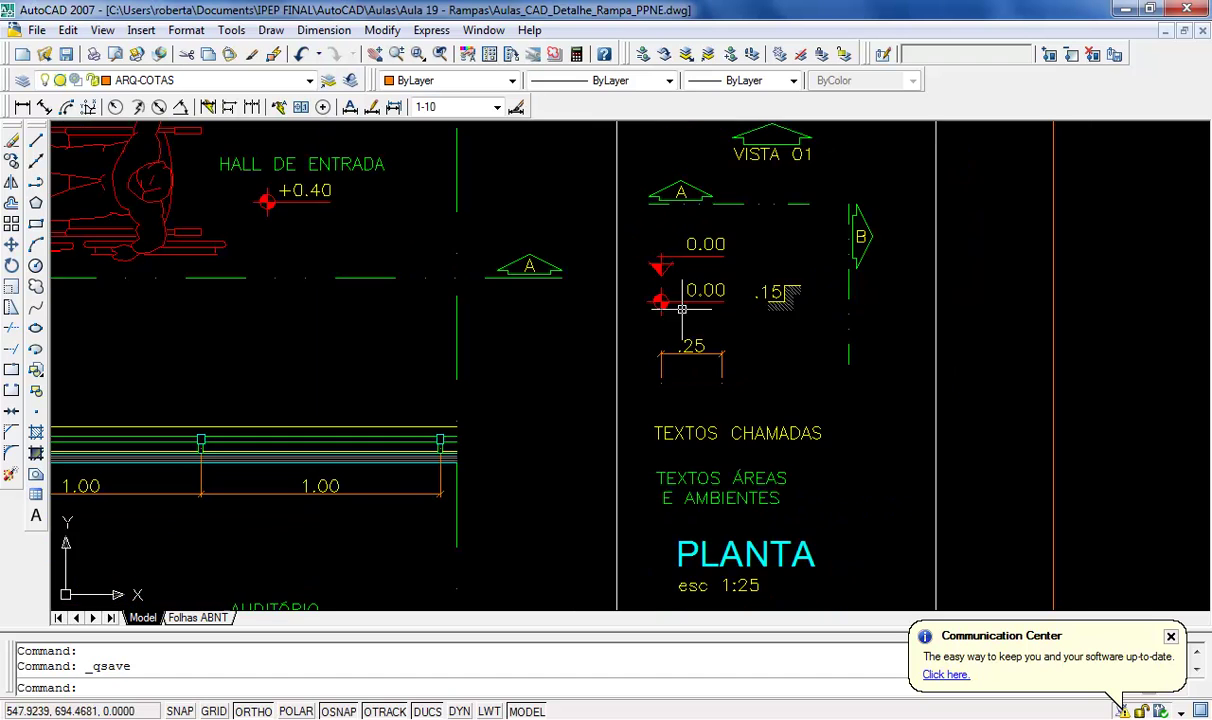
Step: Examine the 1:10 annotation template beside the handrail detail
scroll(695, 178, "down", 5)
scroll(800, 290, "up", 6)
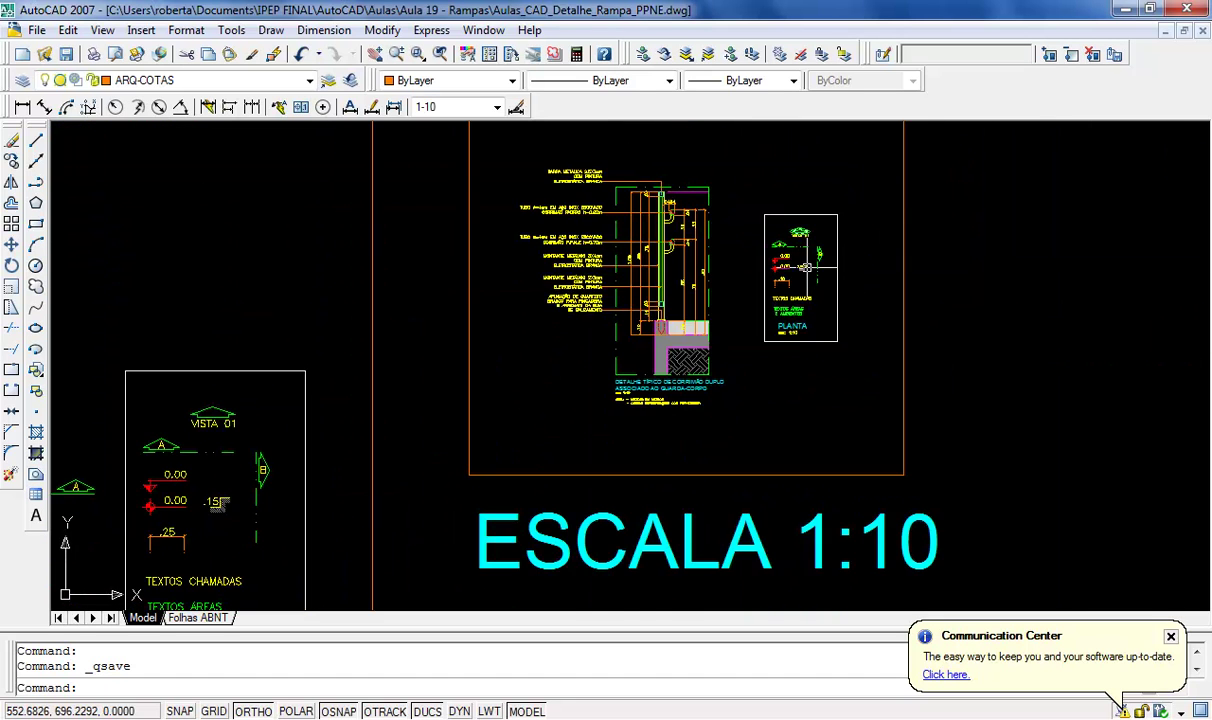
scroll(806, 294, "up", 2)
scroll(756, 425, "down", 4)
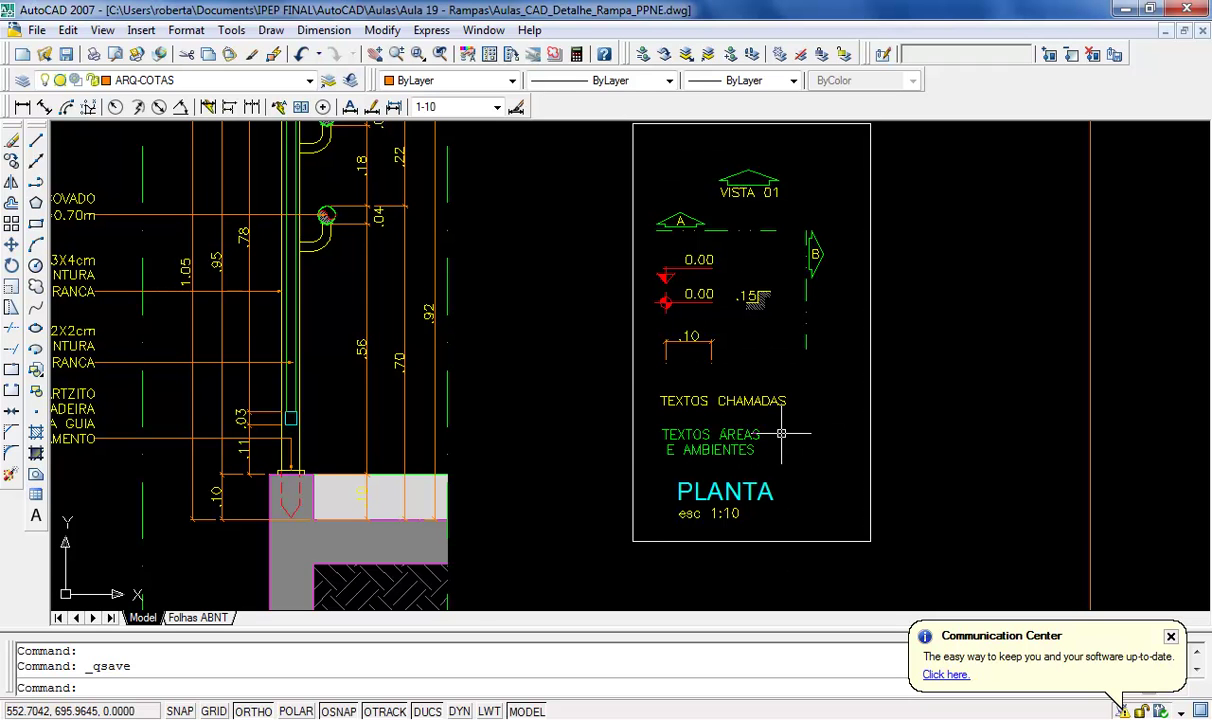
scroll(793, 400, "down", 1)
scroll(793, 400, "down", 1)
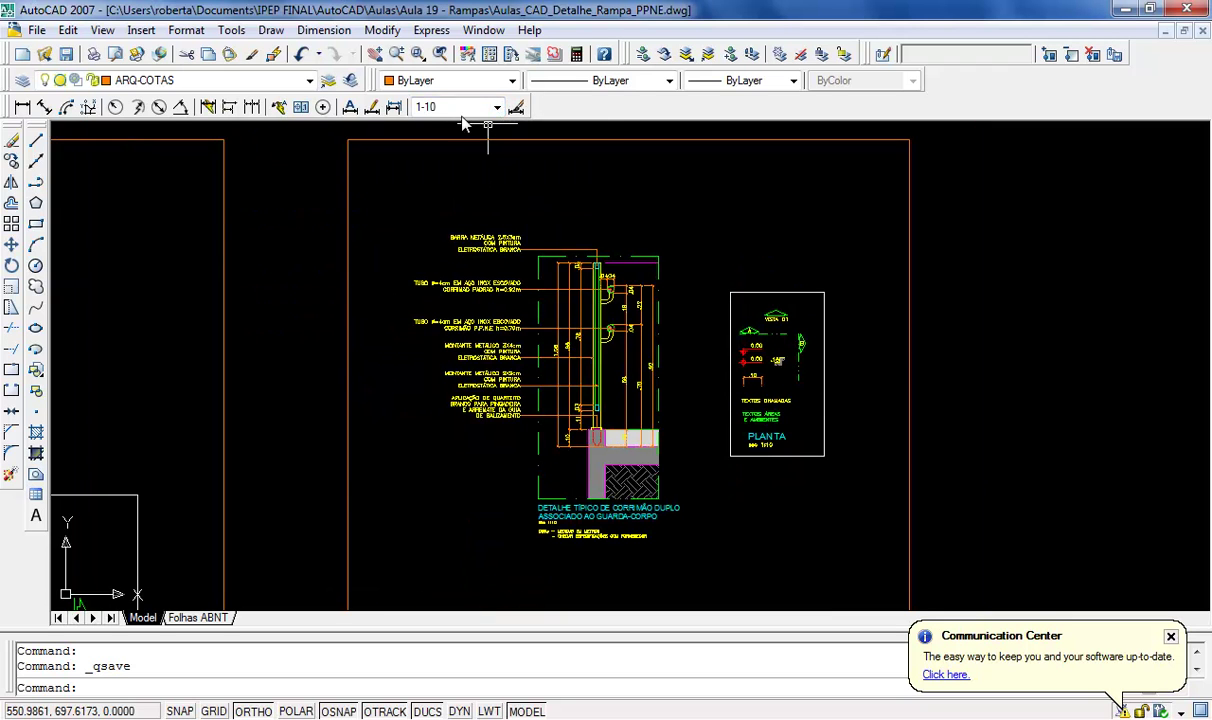
Step: Review the list of available scale-based dimension styles while keeping 1-10 current
left_click(497, 107)
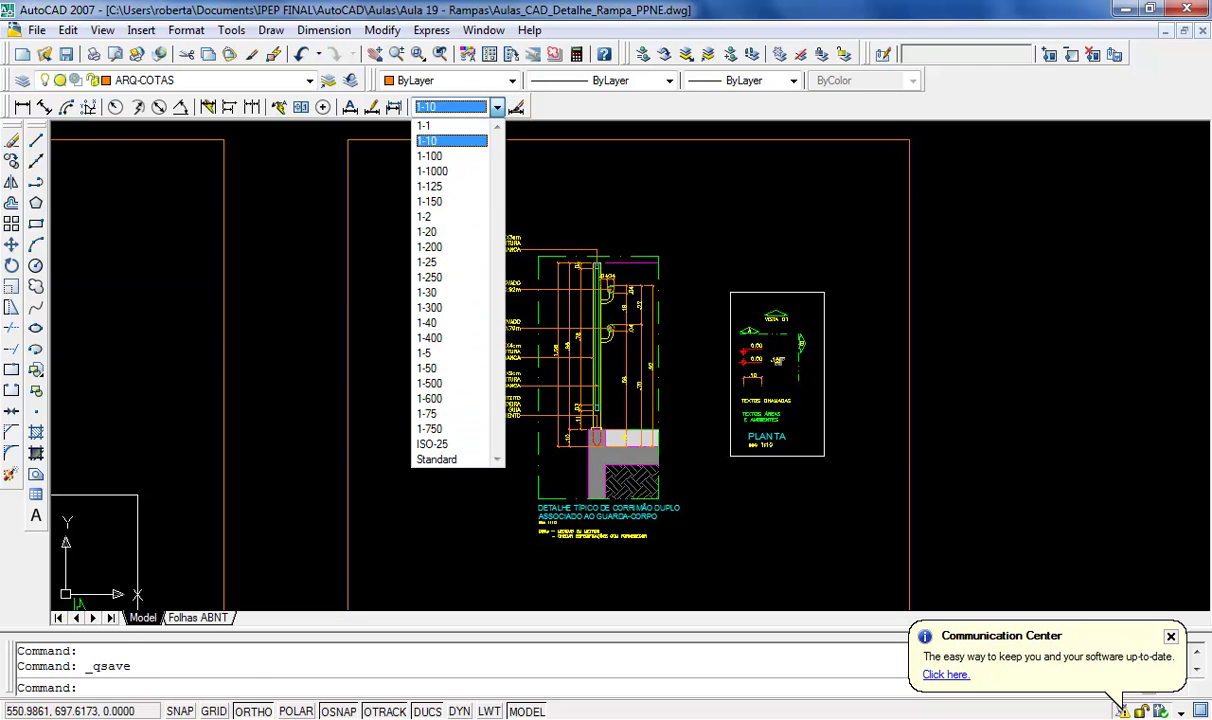
left_click(750, 203)
left_click(707, 206)
scroll(790, 320, "down", 10)
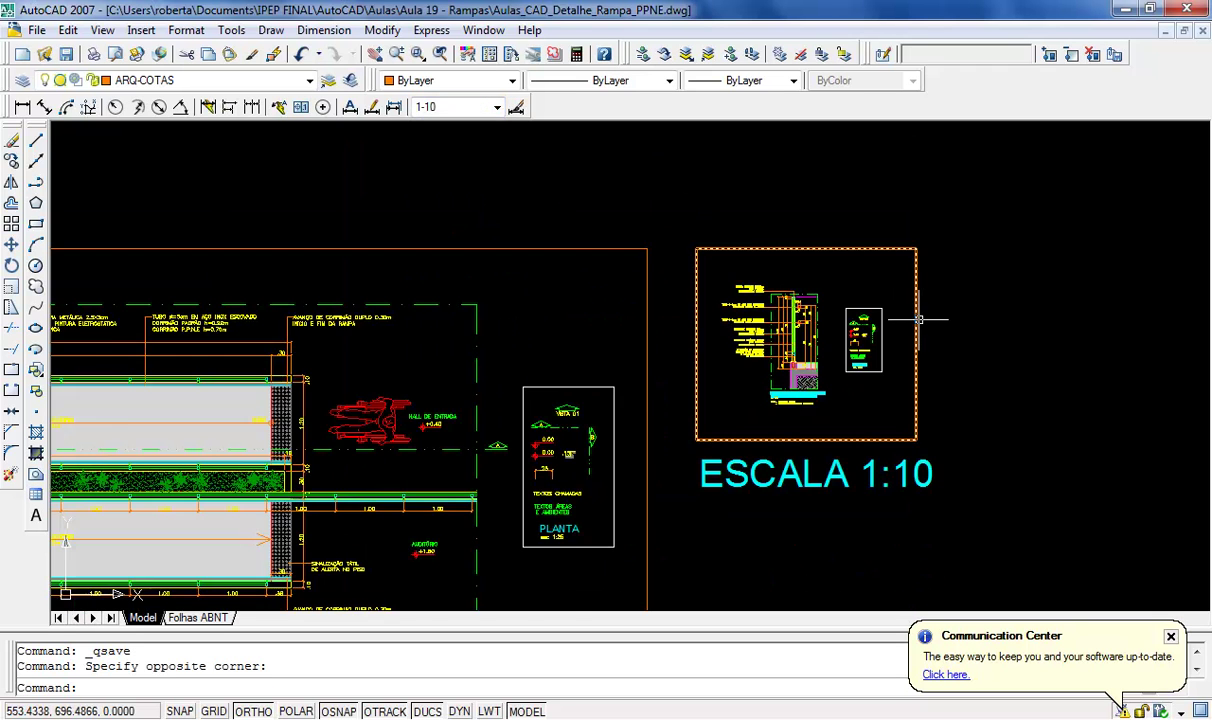
scroll(740, 498, "up", 3)
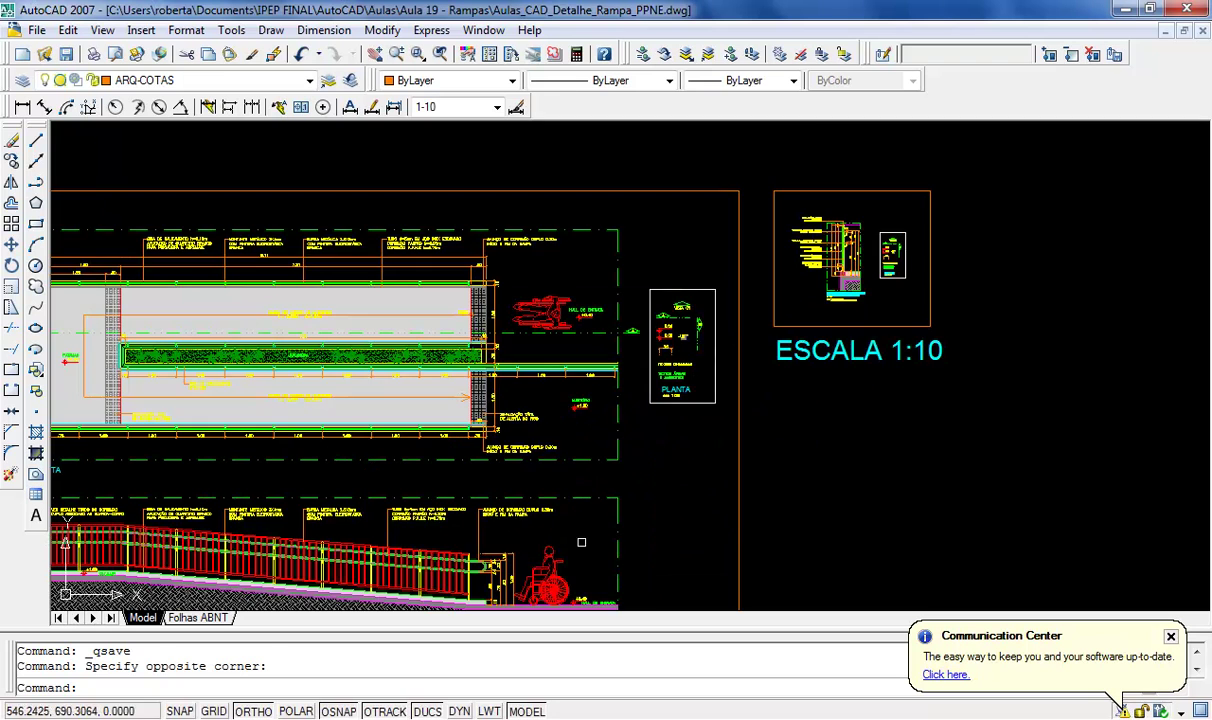
Step: View the ABNT sheet formats A0 to A4 in the Folhas ABNT layout, and return to model space
left_click(198, 617)
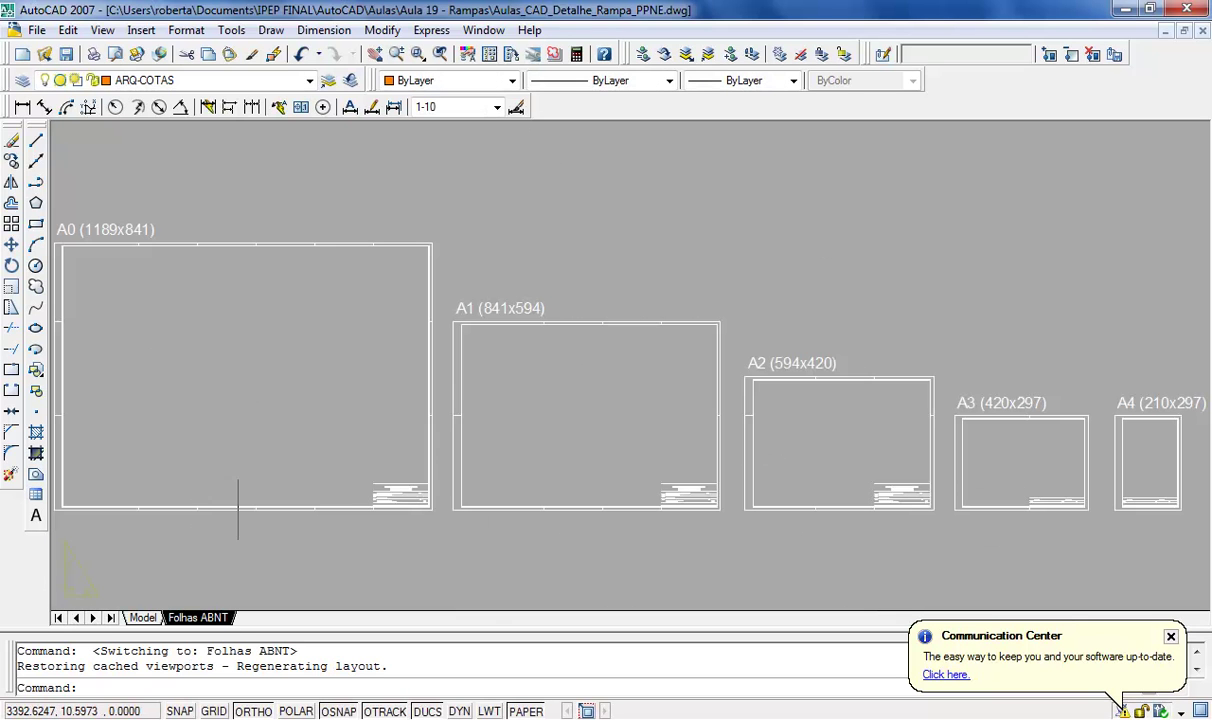
left_click(143, 618)
scroll(687, 270, "down", 2)
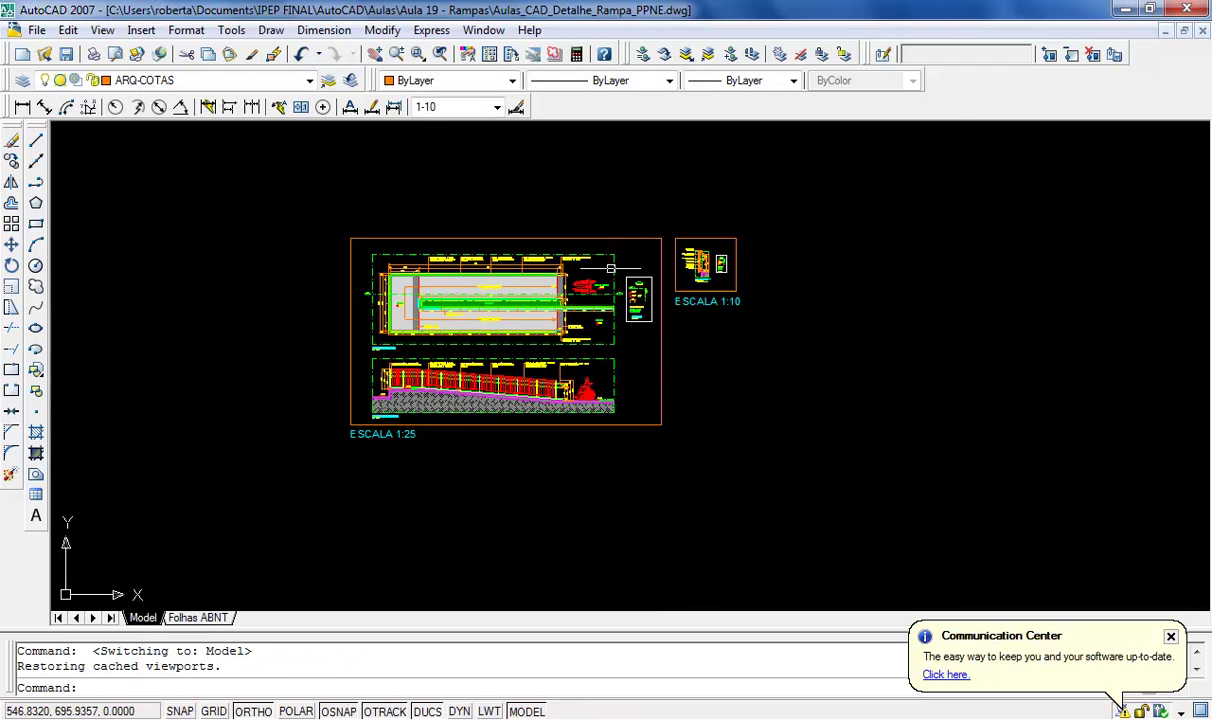
scroll(516, 400, "up", 3)
scroll(516, 400, "down", 2)
scroll(503, 272, "up", 2)
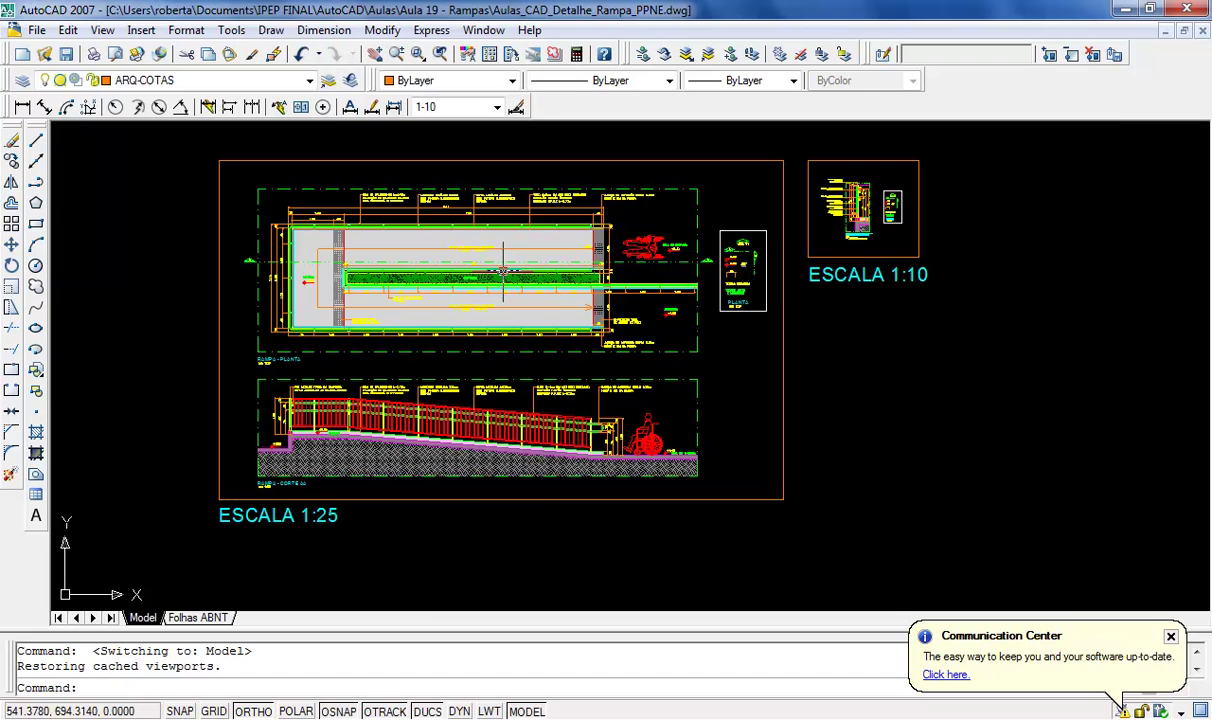
Step: Examine the ramp plan and the planter (JARDINEIRA) between the two ramp flights
scroll(503, 272, "up", 3)
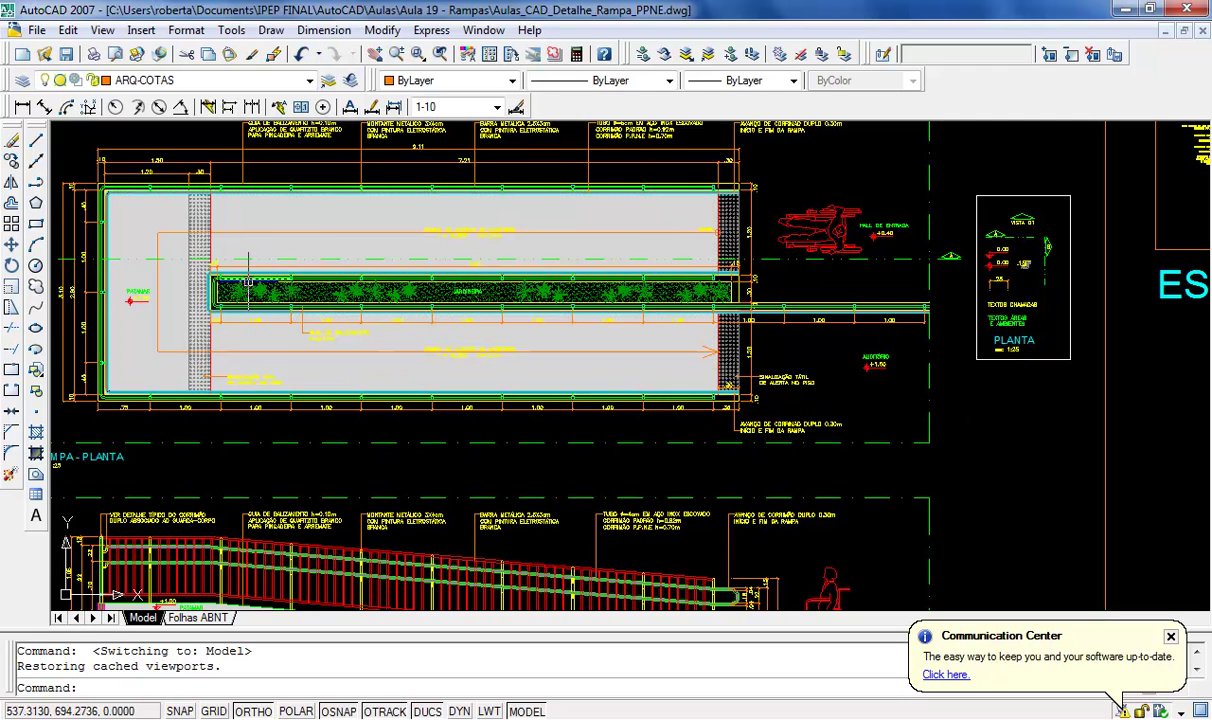
scroll(860, 272, "down", 4)
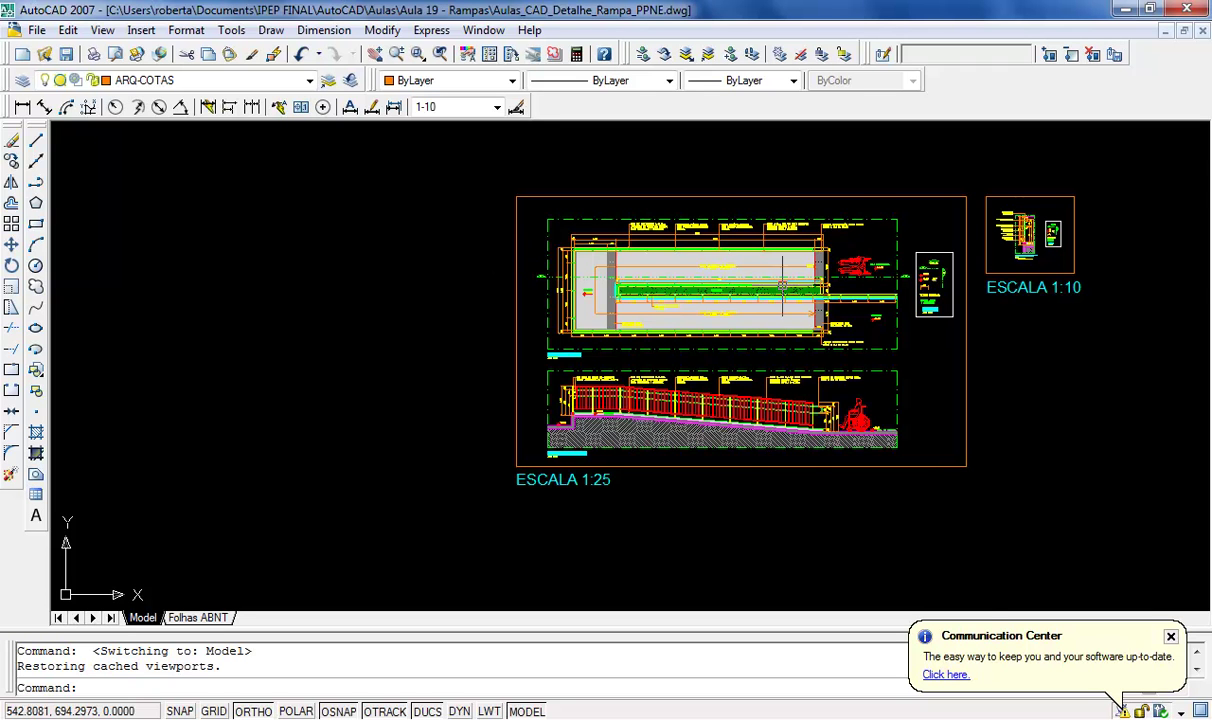
scroll(735, 280, "up", 5)
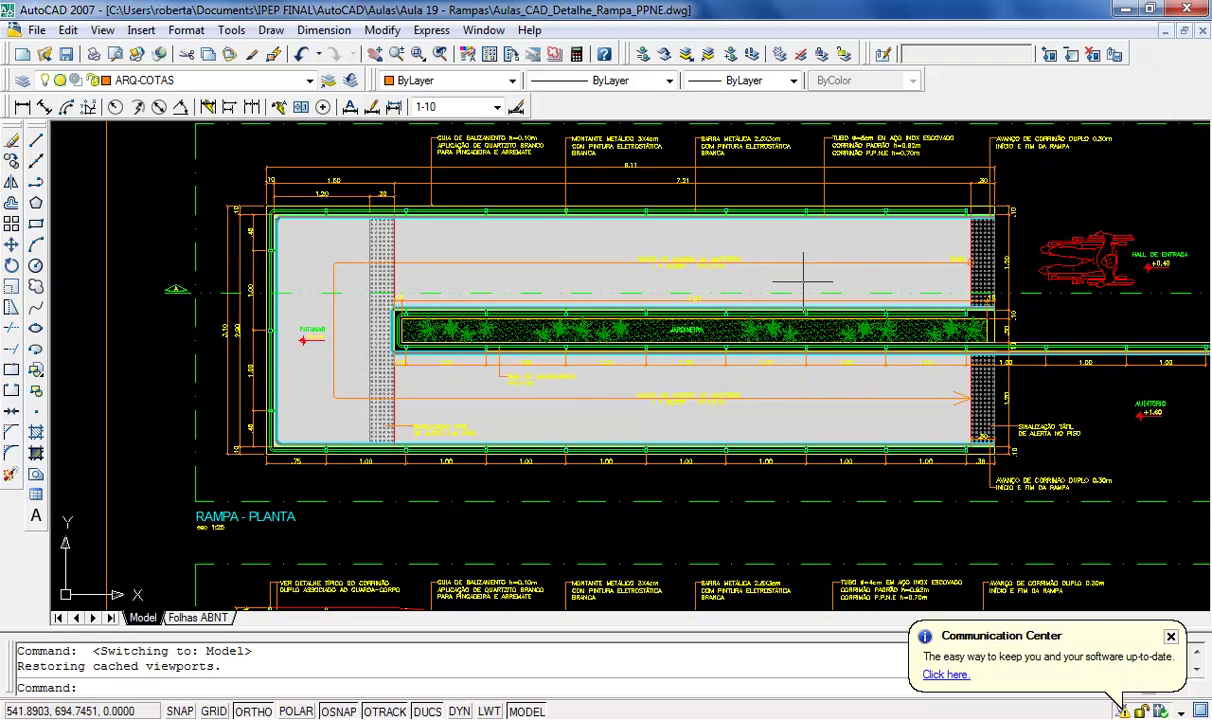
scroll(839, 344, "up", 3)
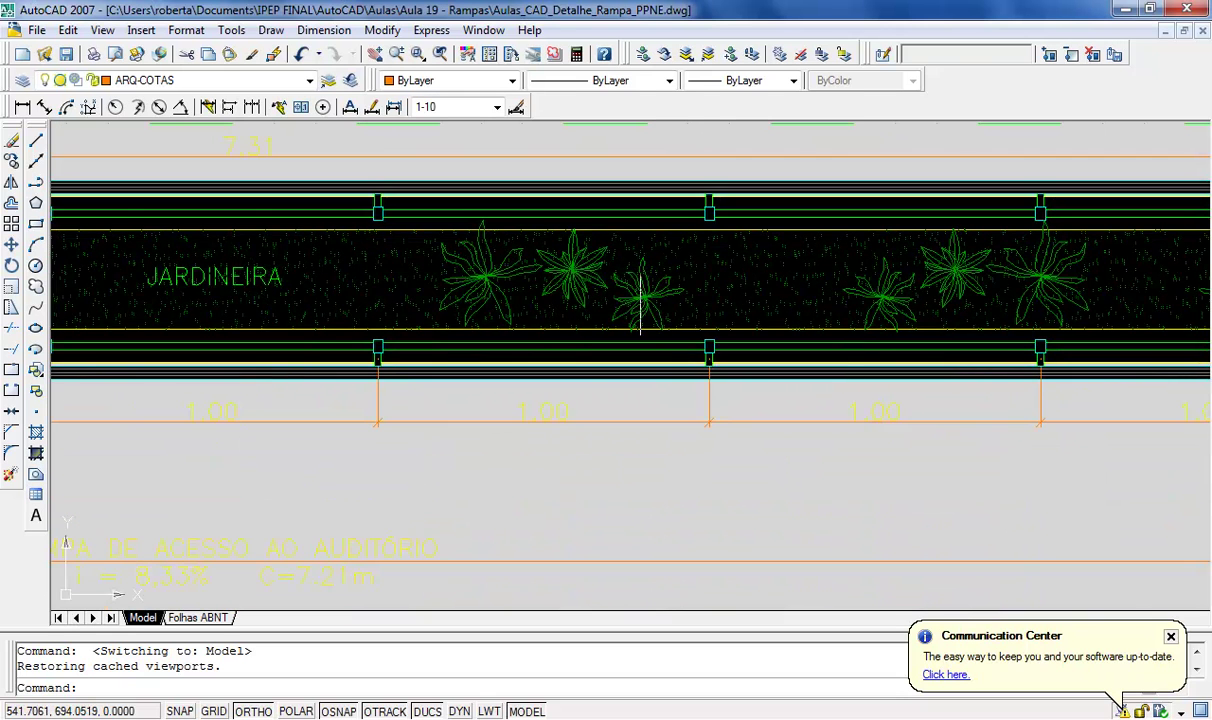
scroll(553, 254, "down", 3)
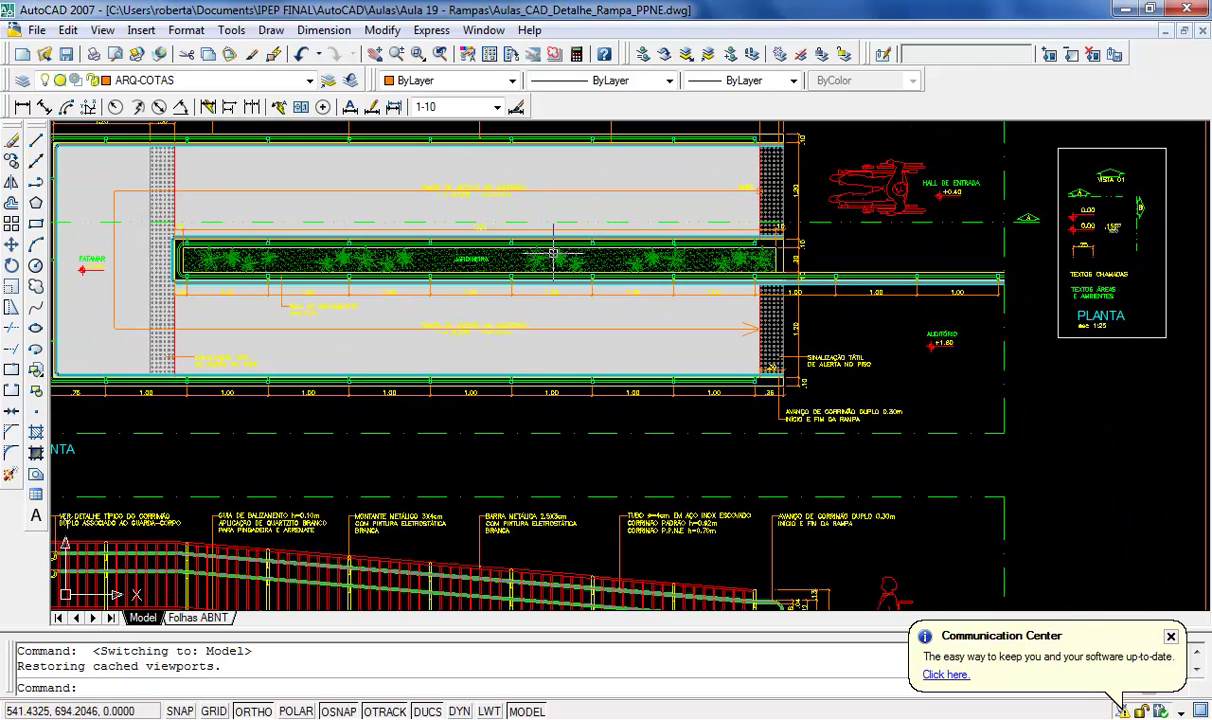
scroll(287, 262, "up", 2)
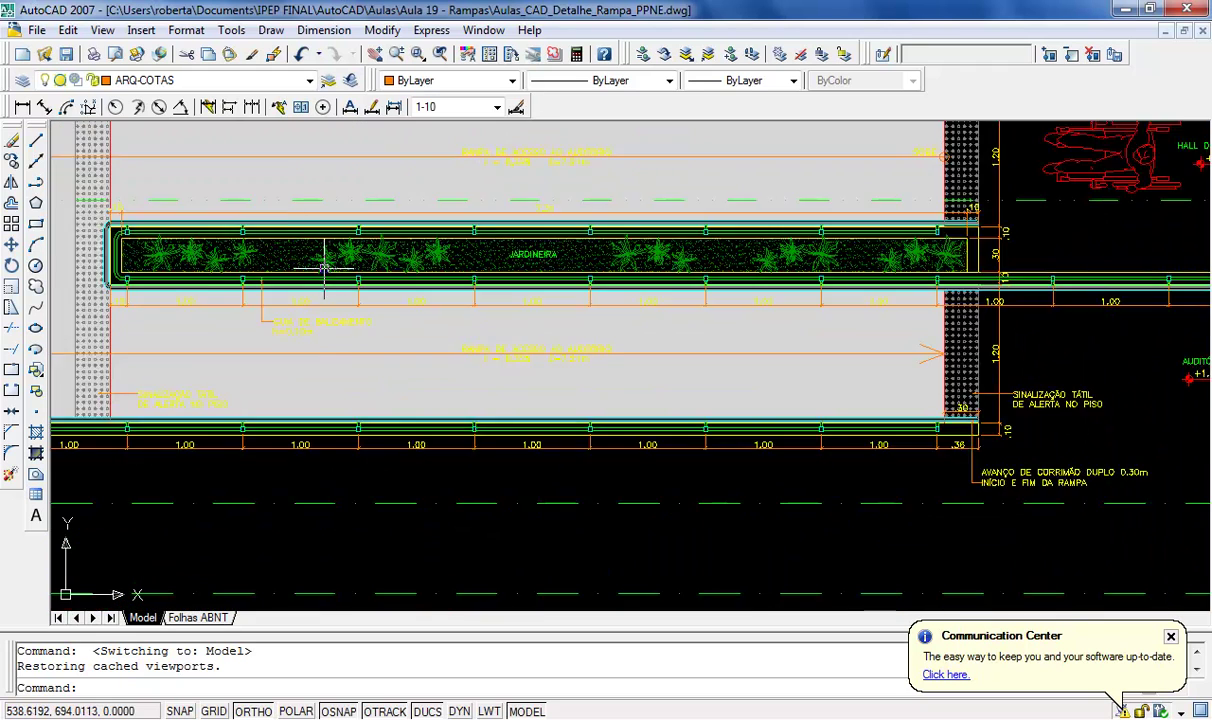
Step: Switch to Firefox and examine the article's photos of the nearly ideal ramp around Figura 19.13
key("alt+Tab")
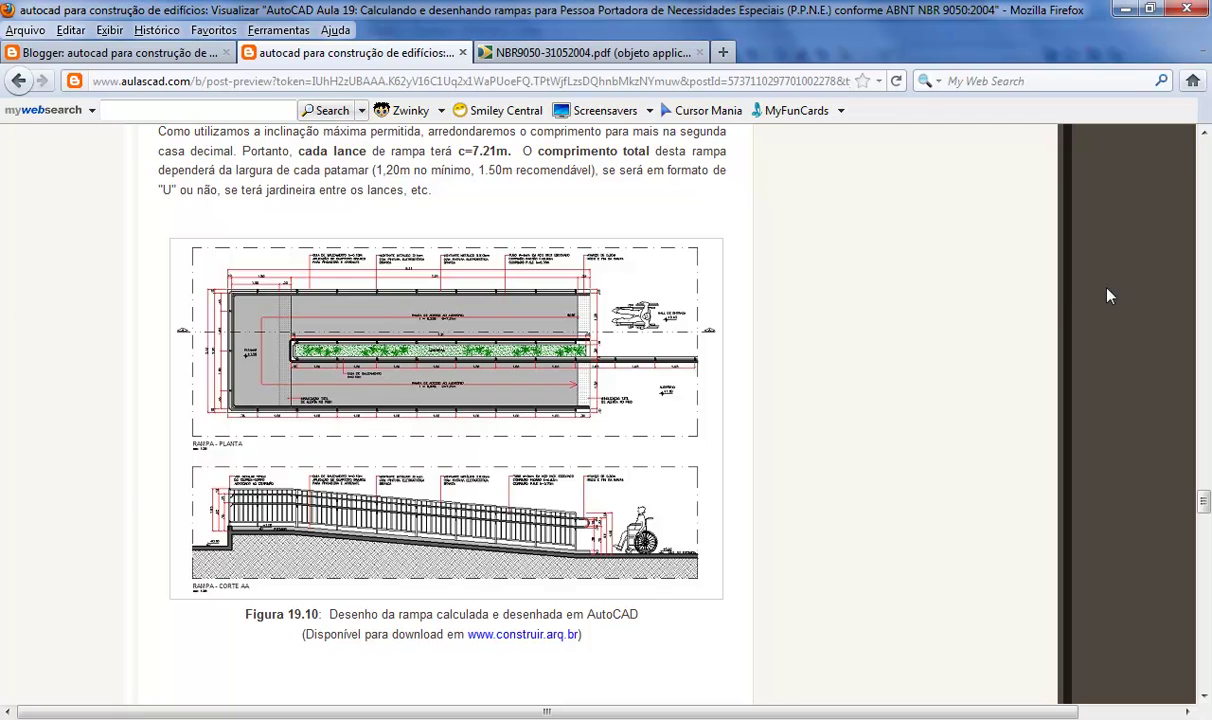
left_click_drag(1205, 505, 1204, 577)
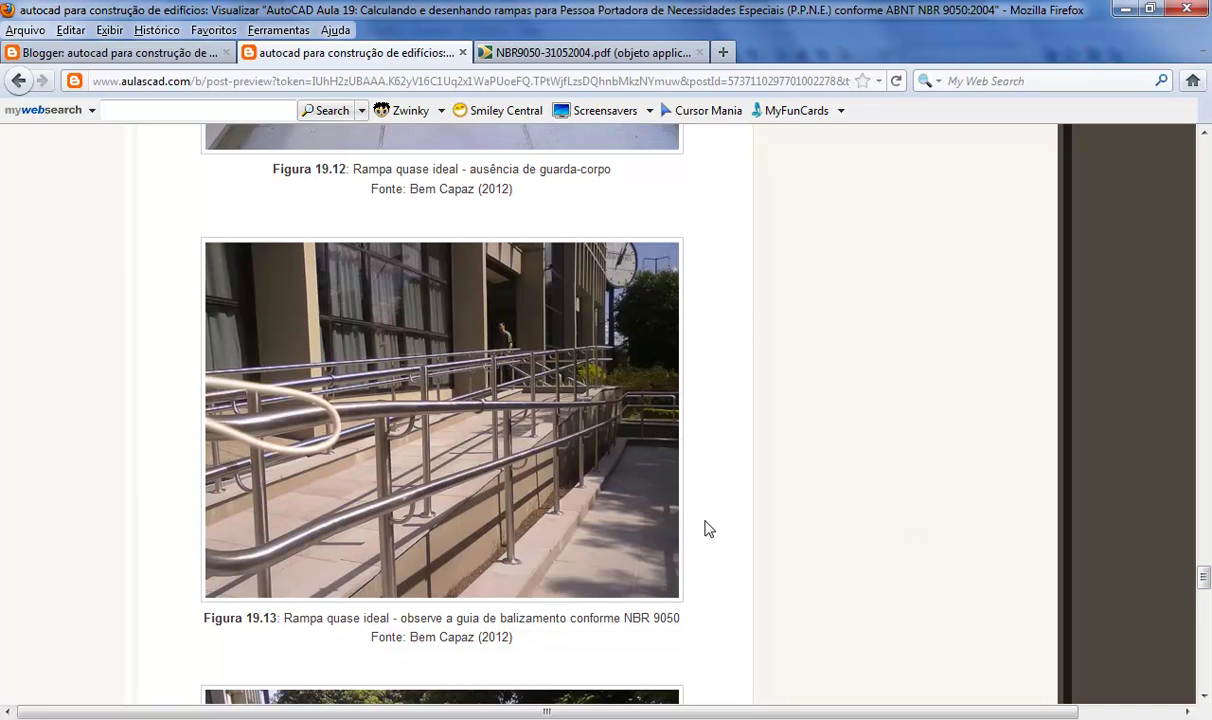
scroll(1206, 597, "down", 5)
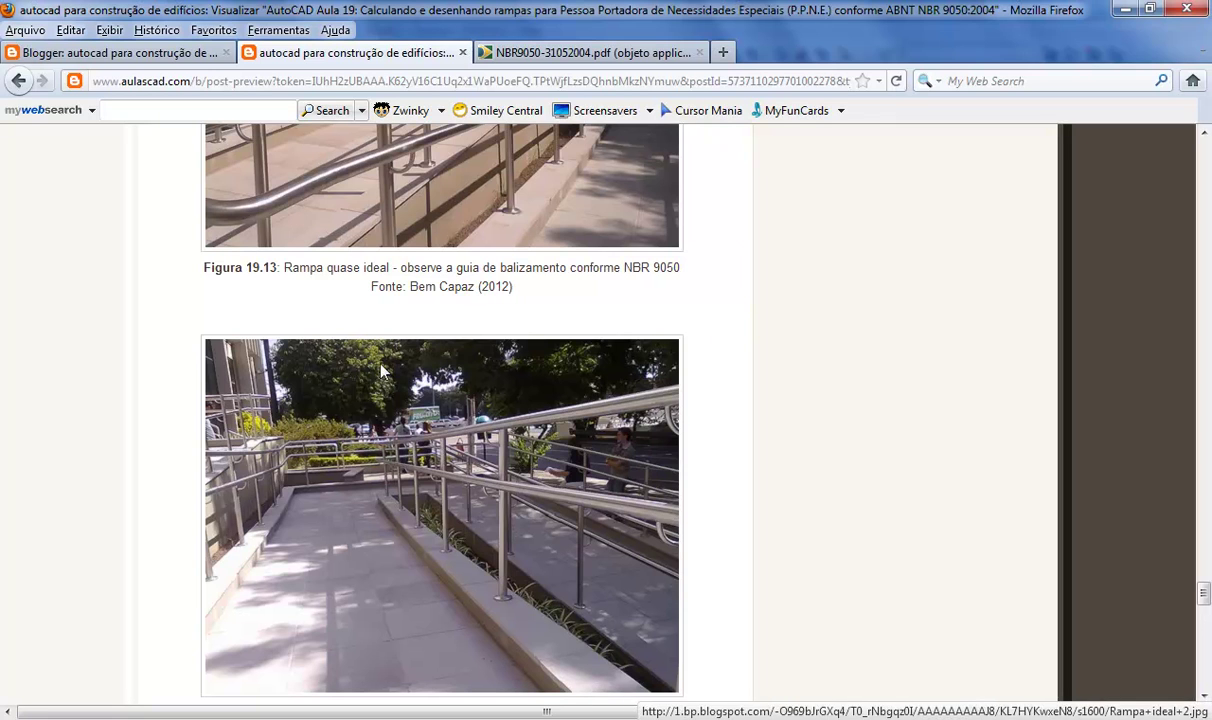
scroll(1206, 597, "up", 5)
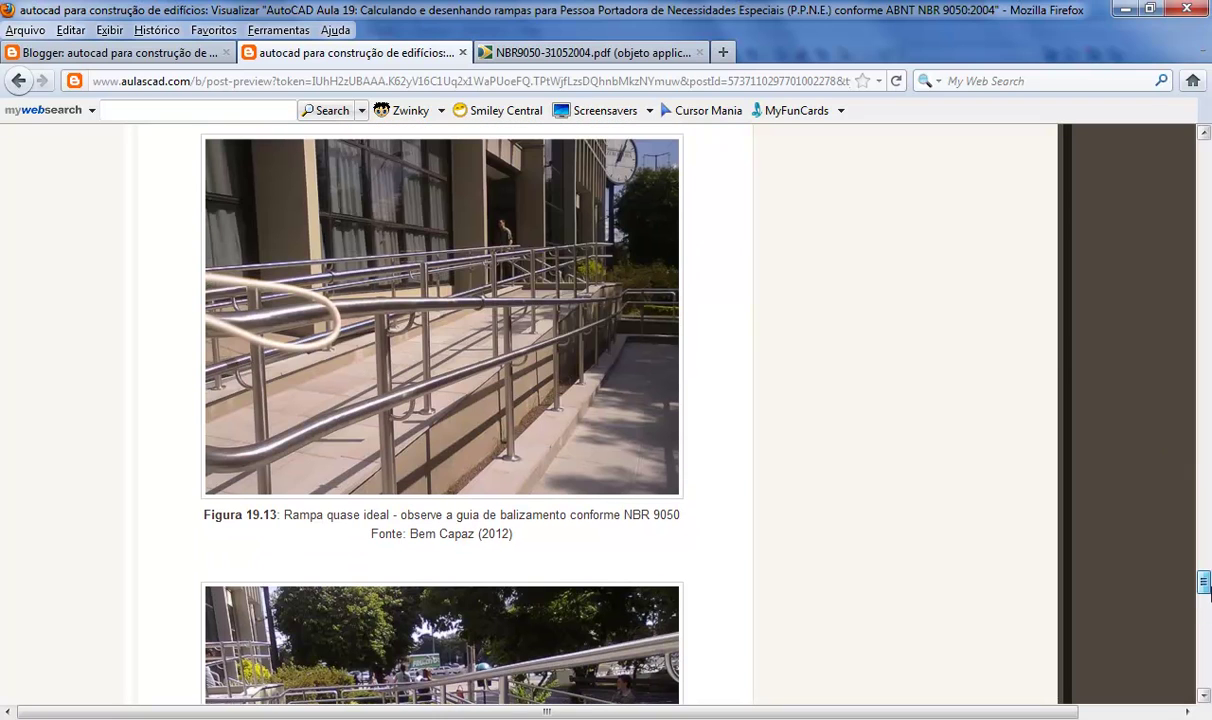
Step: Switch back to AutoCAD and examine the ramp plan's length dimensions and the details at the landing and entrance ends
key("alt+Tab")
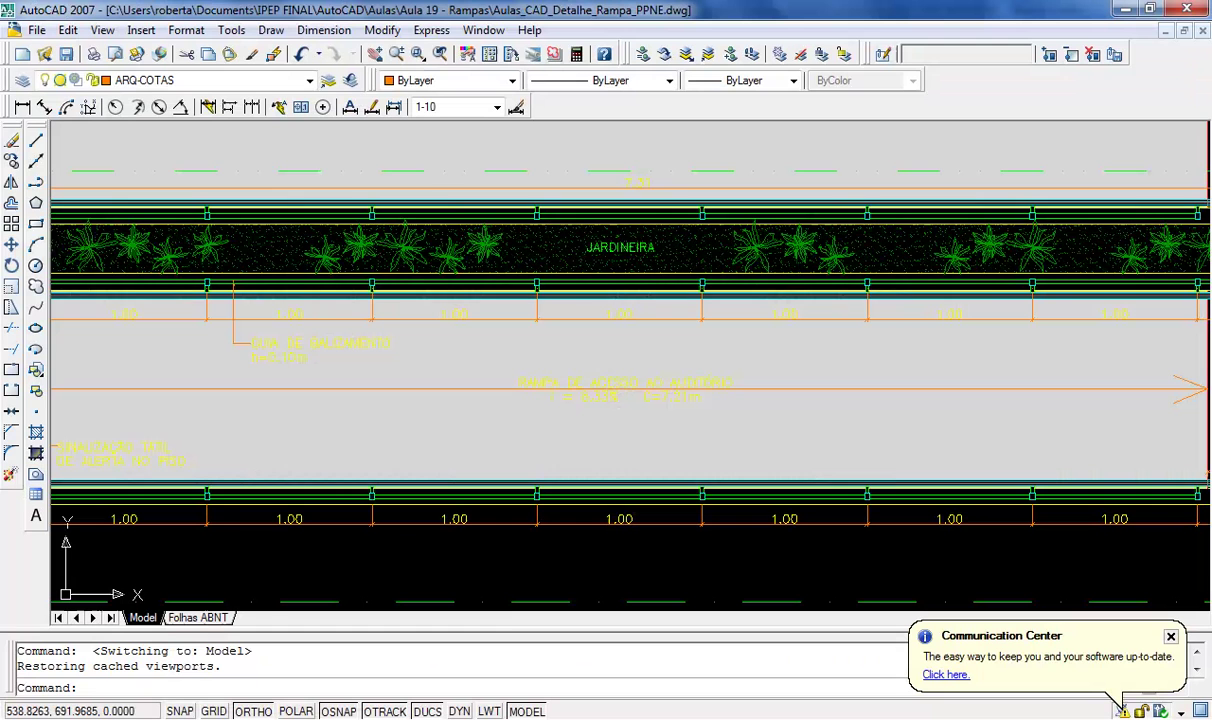
scroll(483, 350, "down", 3)
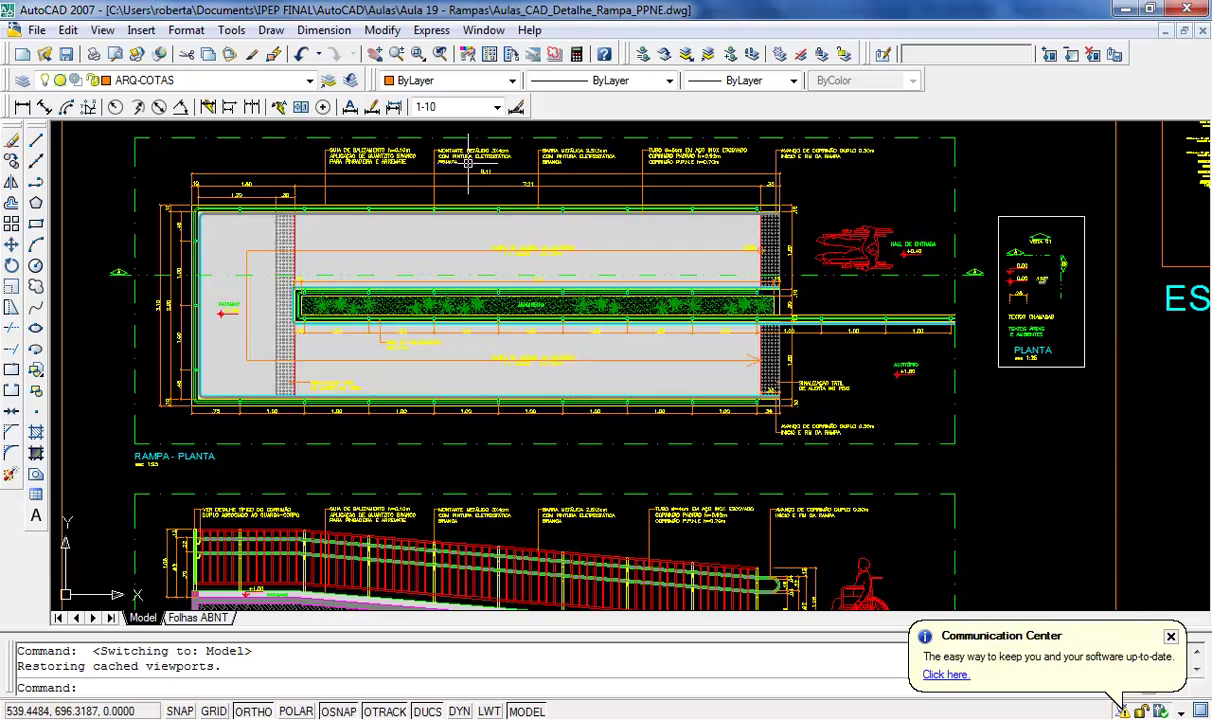
scroll(540, 220, "up", 8)
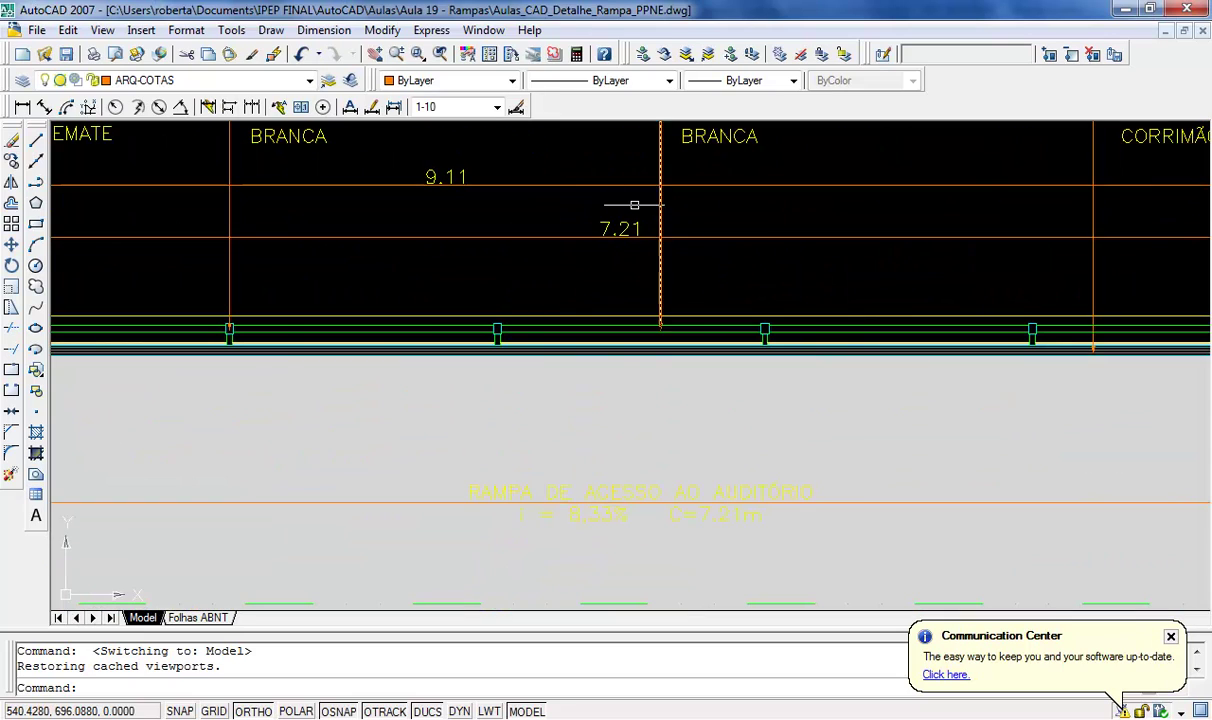
scroll(636, 198, "down", 5)
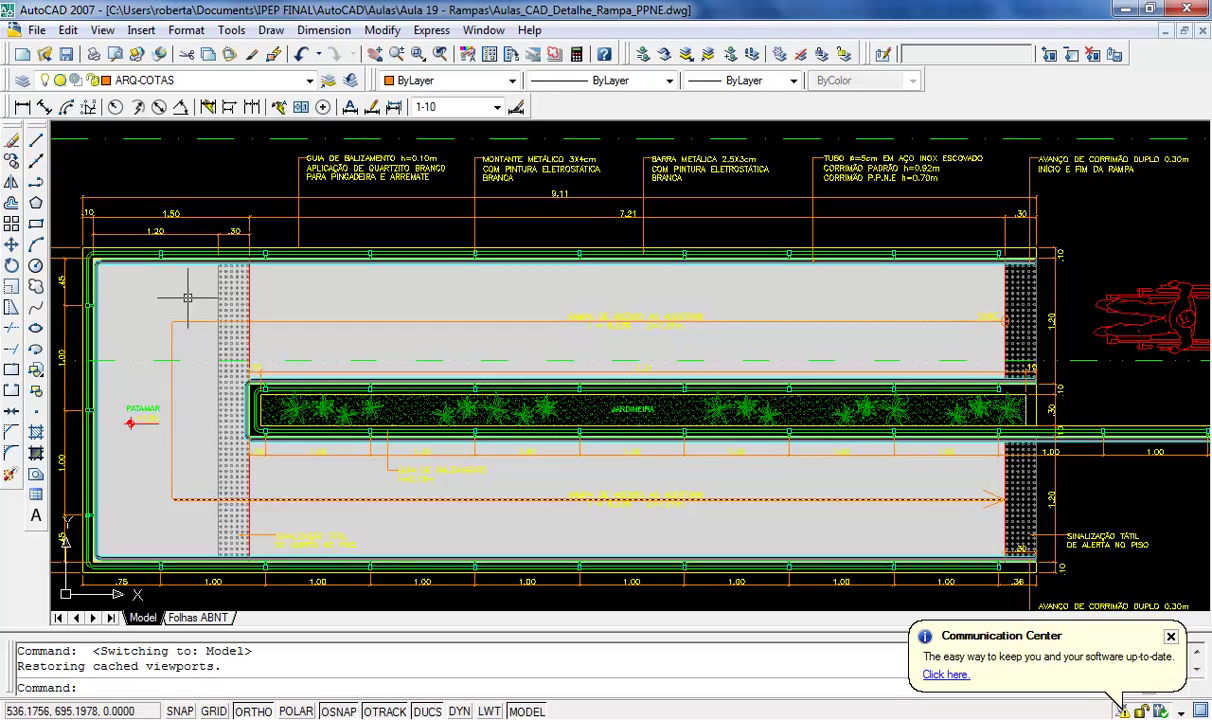
scroll(362, 379, "up", 4)
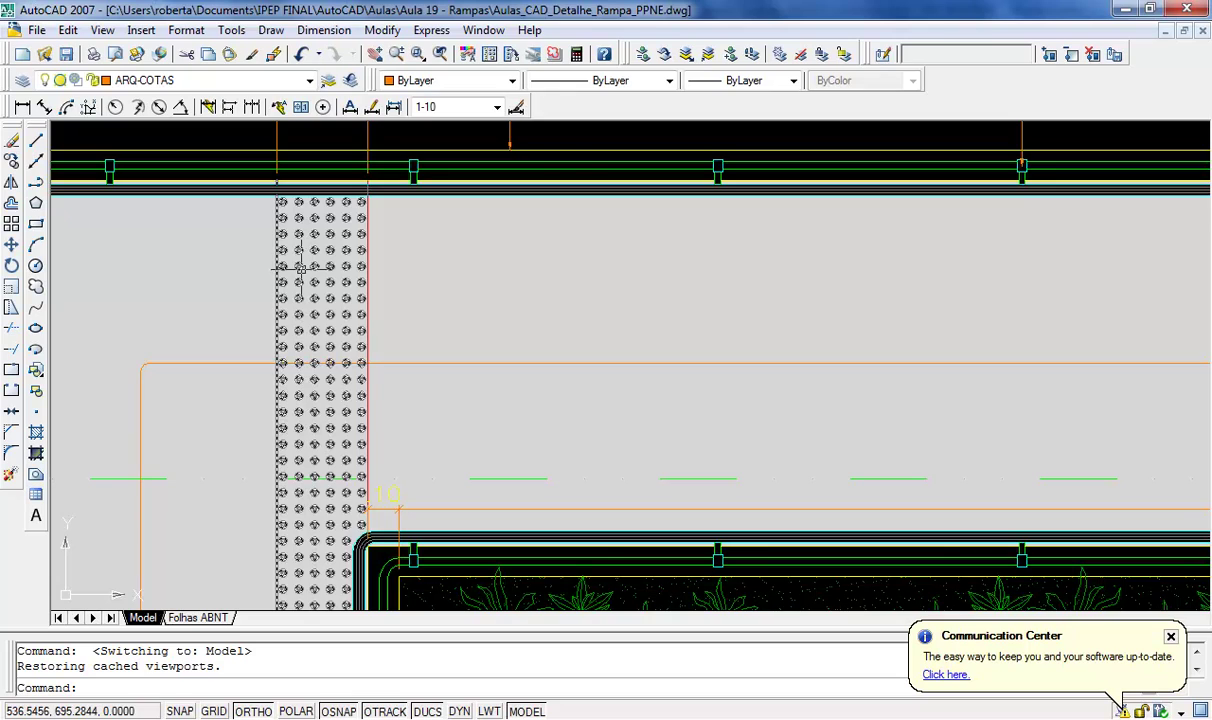
scroll(300, 268, "down", 4)
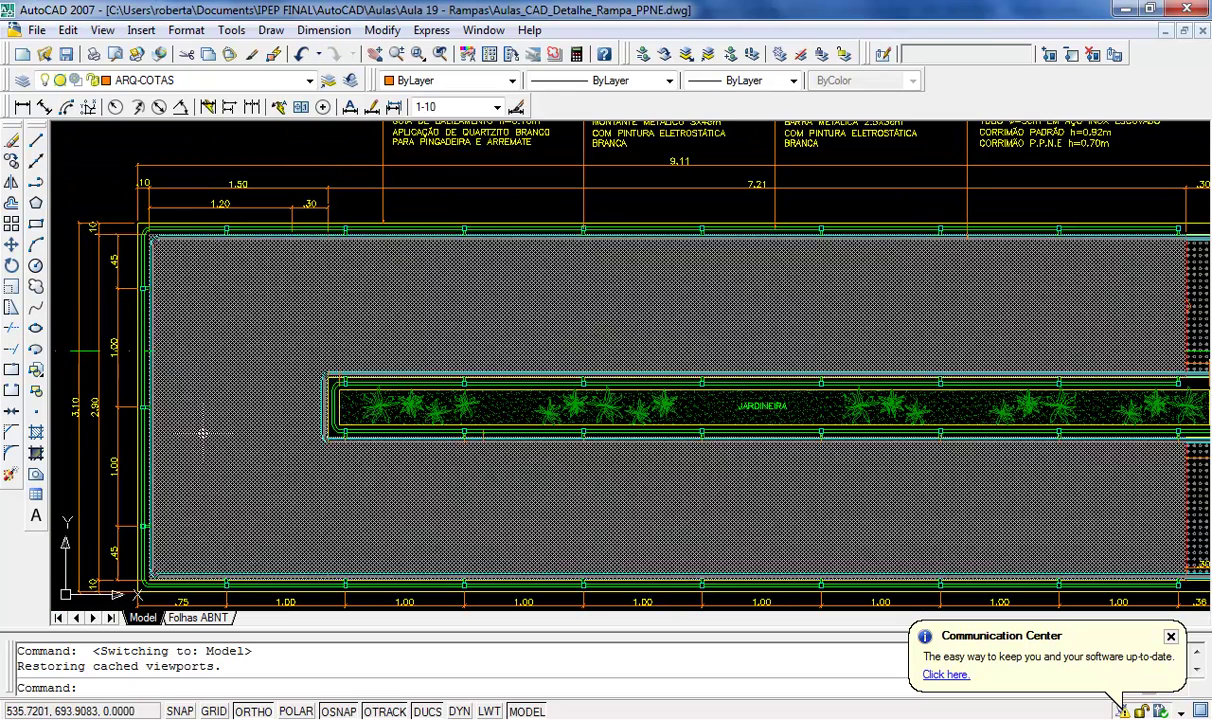
scroll(969, 484, "down", 3)
scroll(793, 400, "up", 6)
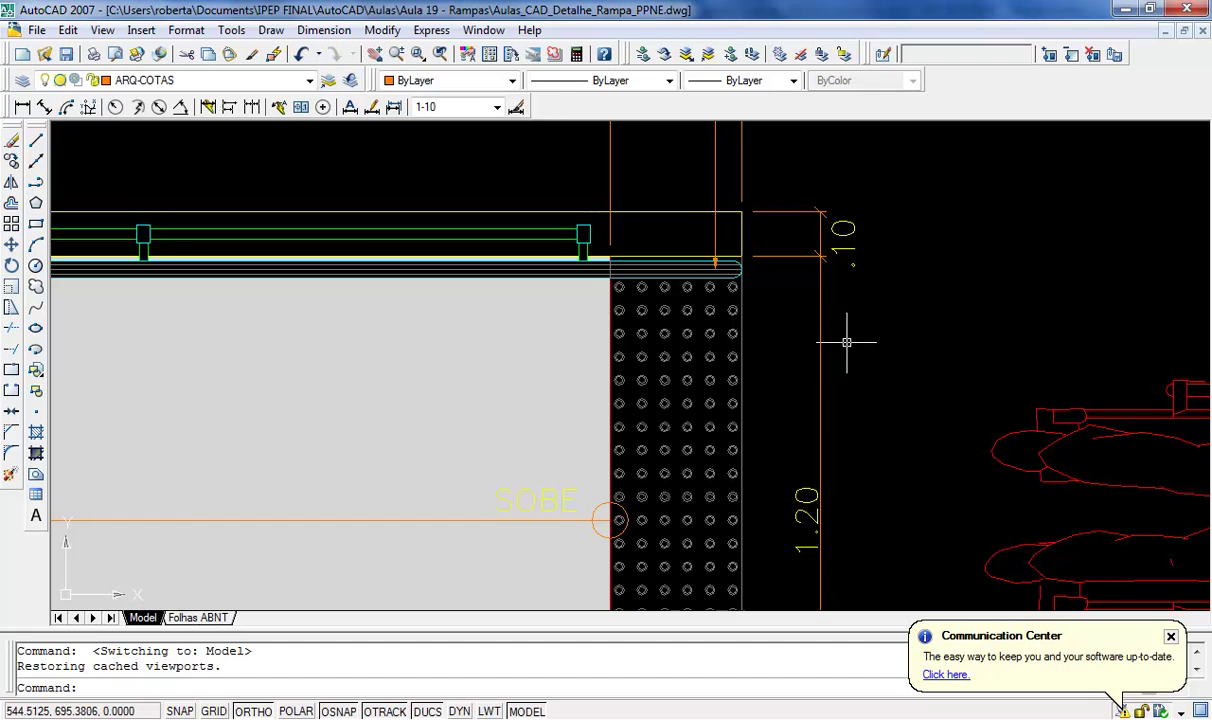
scroll(836, 298, "down", 8)
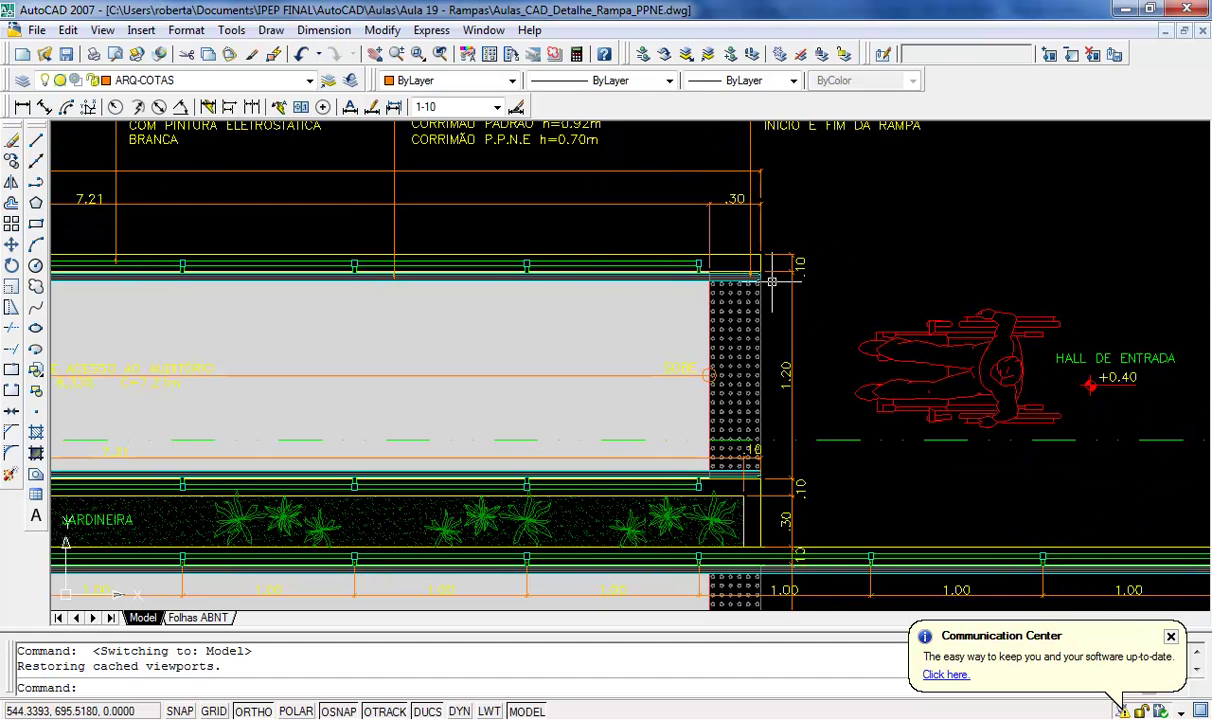
Step: Check the floor levels marked at HALL DE ENTRADA, PATAMAR and AUDITÓRIO in the ramp plan
scroll(836, 298, "up", 8)
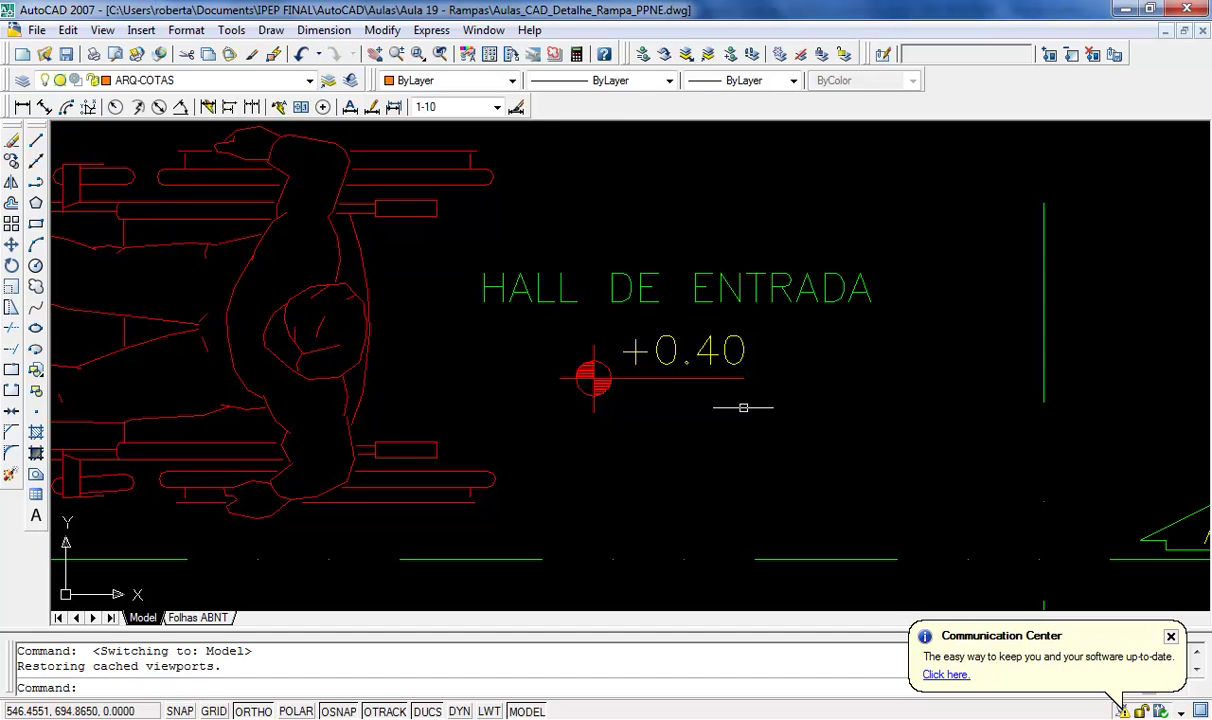
scroll(836, 288, "down", 7)
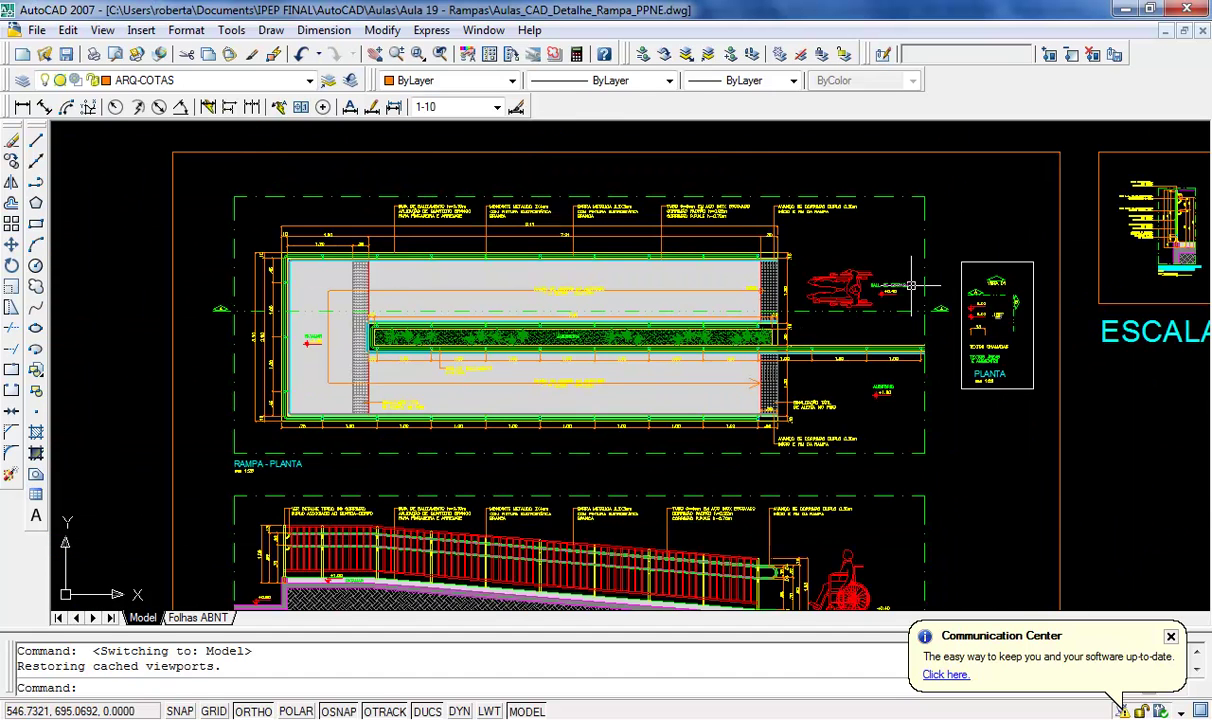
scroll(311, 338, "up", 8)
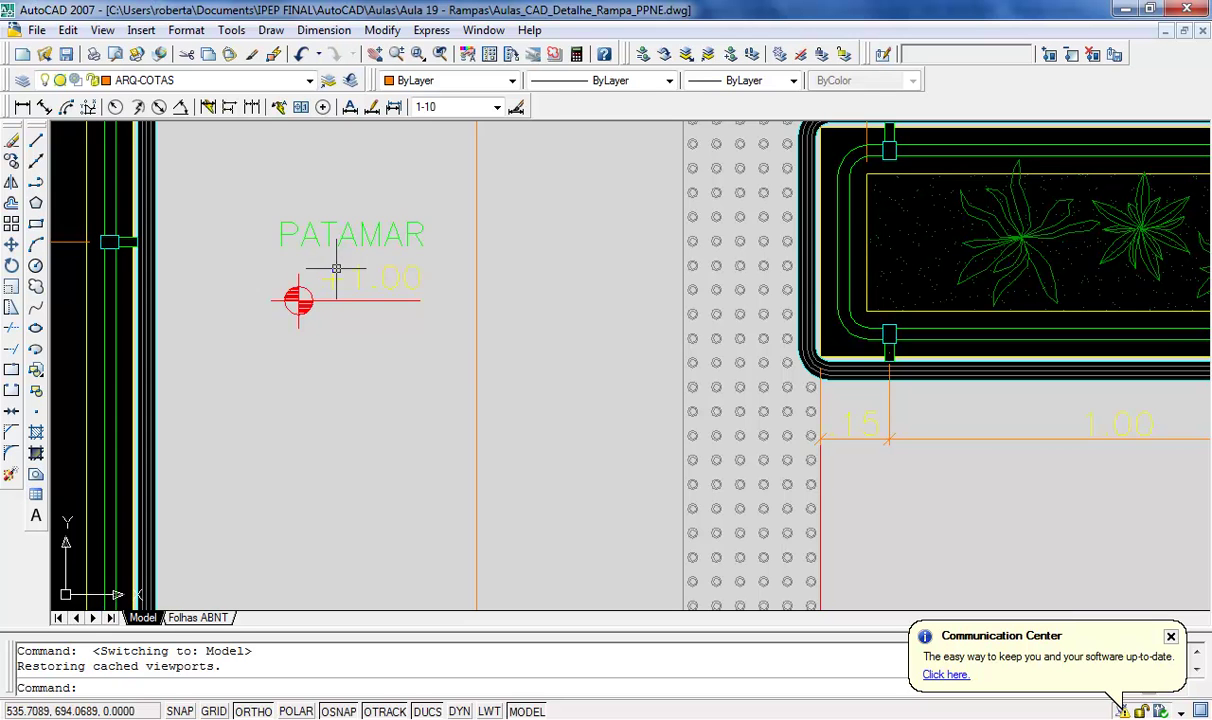
scroll(324, 265, "down", 8)
scroll(1080, 335, "up", 7)
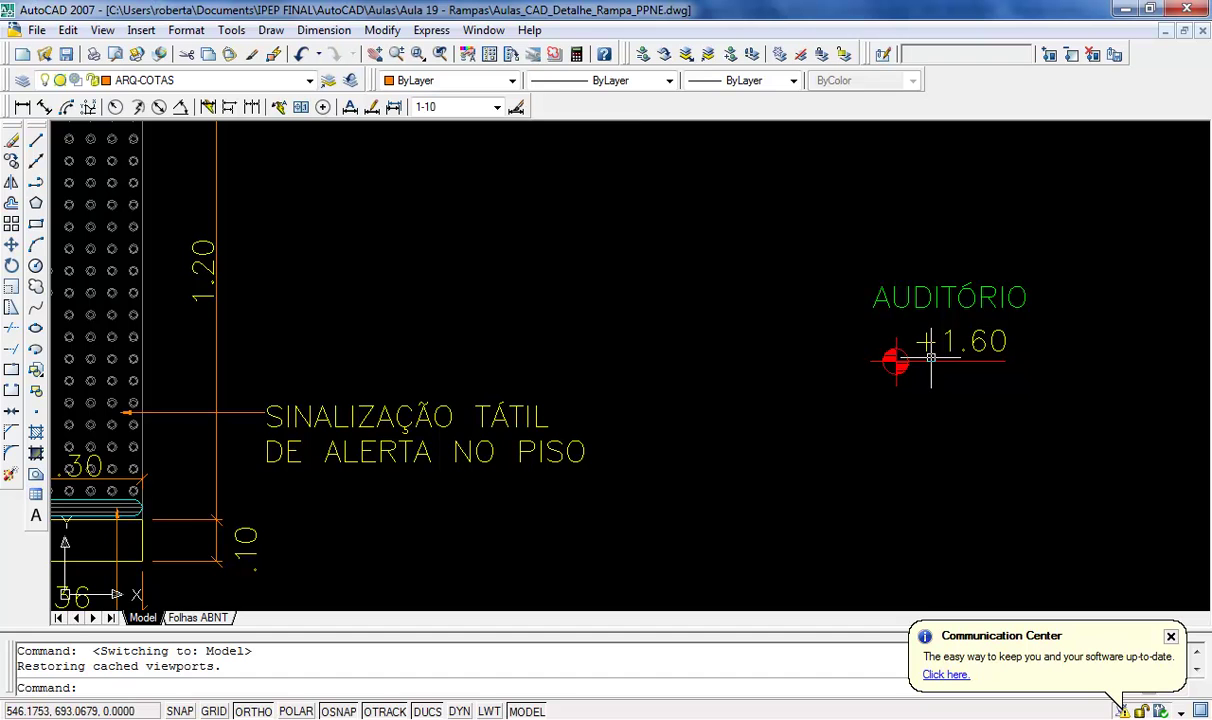
scroll(1041, 412, "down", 4)
Step: Read the RAMPA DE ACESSO AO AUDITÓRIO slope and length label, and trace the route from SOBE to the landing
scroll(1041, 412, "down", 3)
scroll(655, 268, "up", 8)
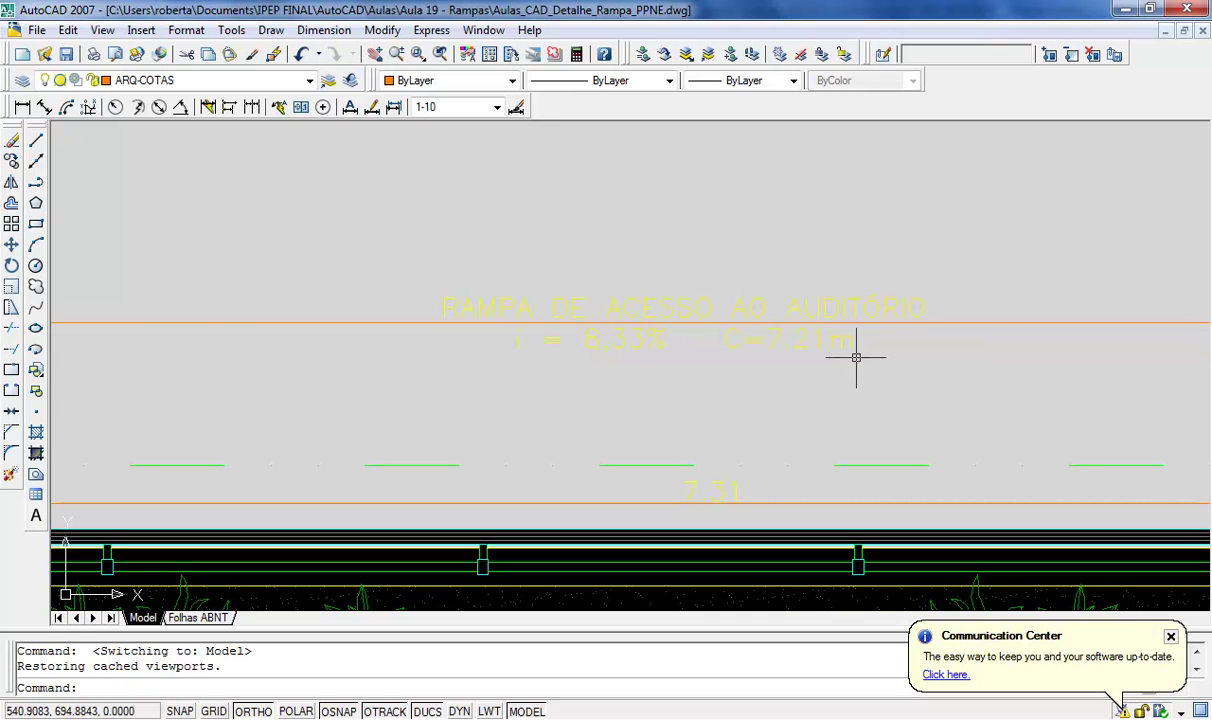
scroll(325, 284, "down", 3)
scroll(1013, 310, "down", 2)
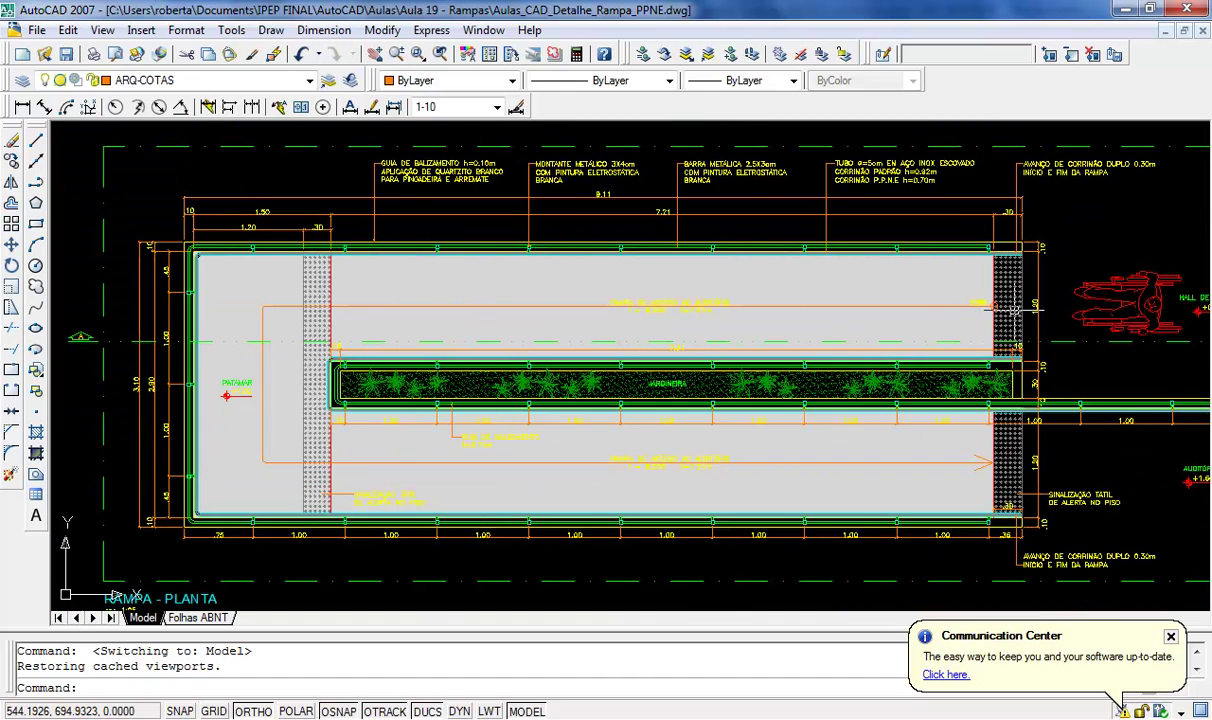
scroll(960, 295, "up", 2)
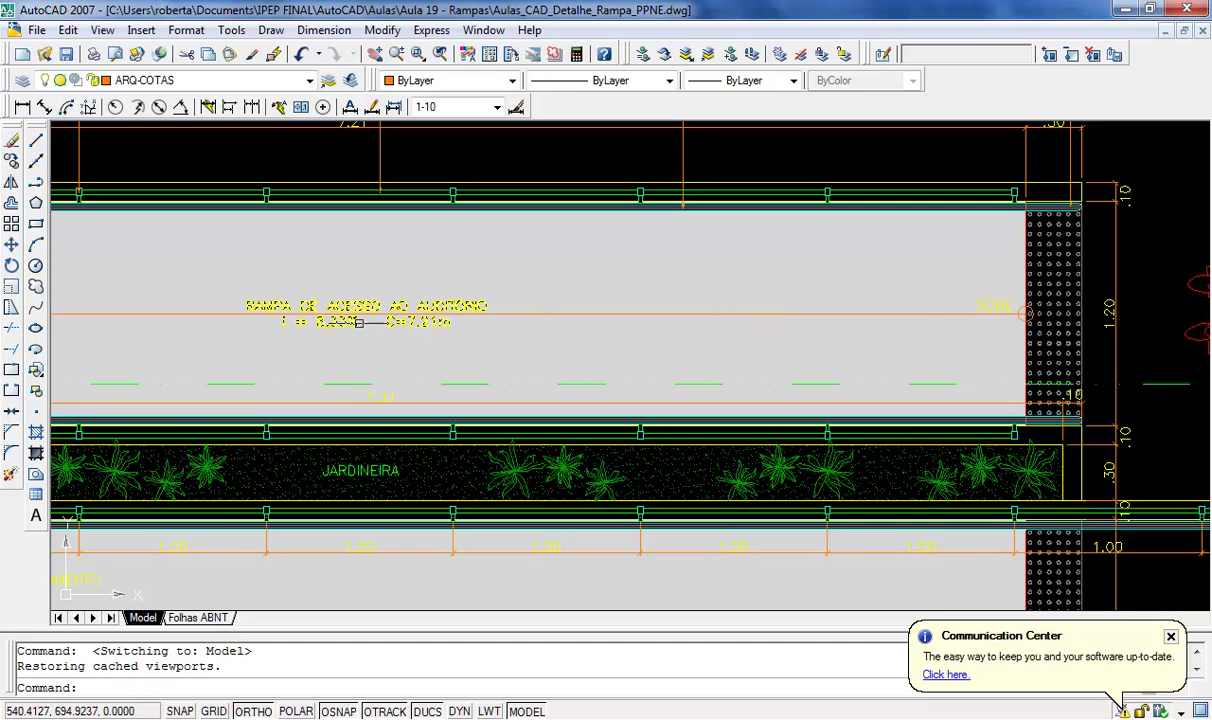
scroll(749, 319, "down", 1)
scroll(749, 319, "down", 3)
scroll(264, 425, "up", 2)
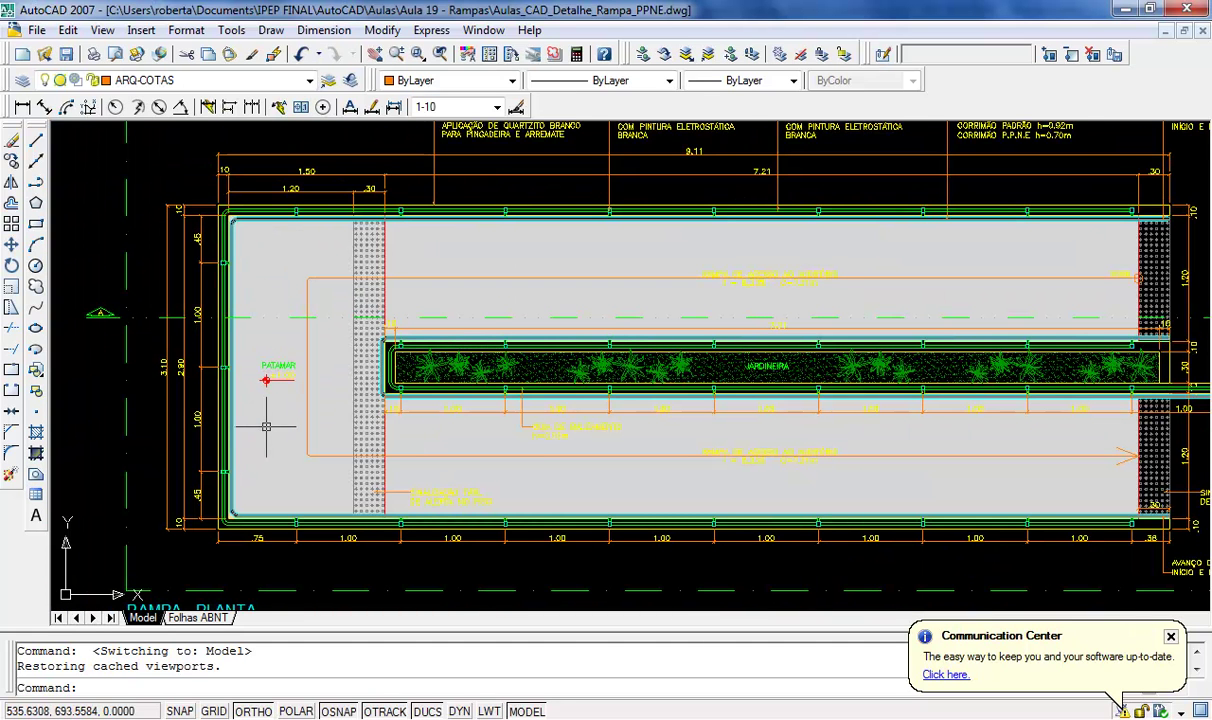
Step: Inspect the tactile warning strips at the ramp's start, landing and end, including their width dimensions
scroll(1128, 452, "down", 2)
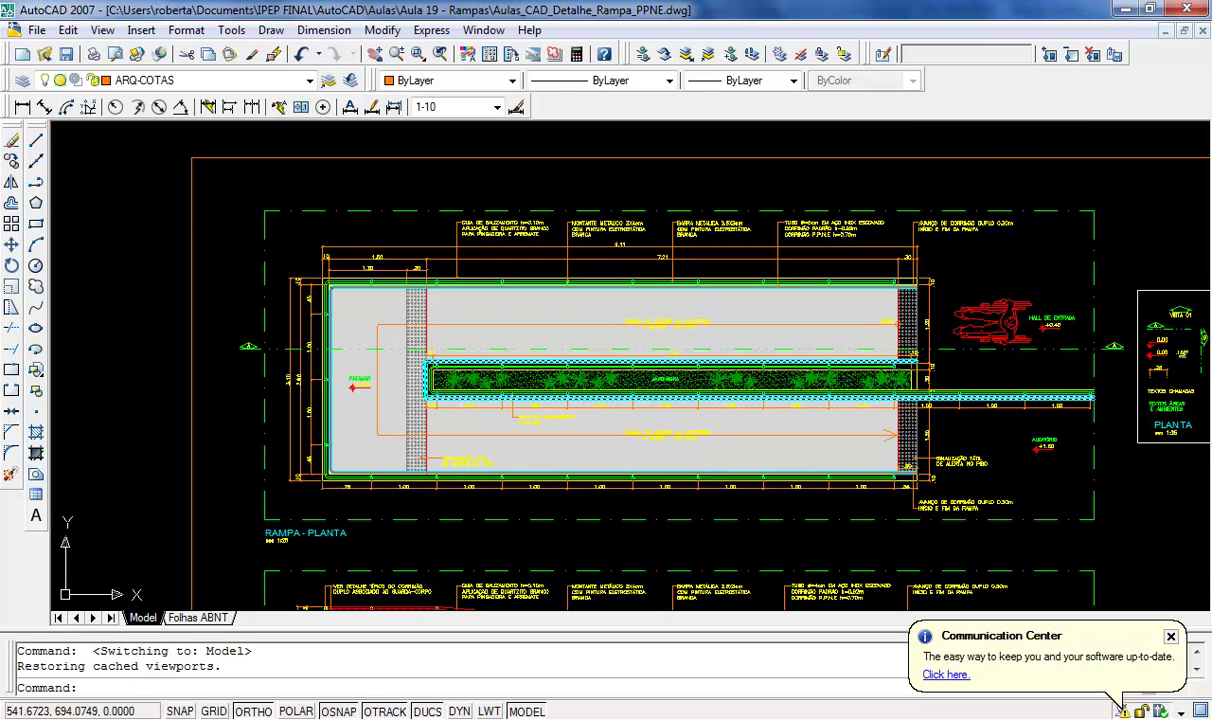
scroll(924, 314, "up", 5)
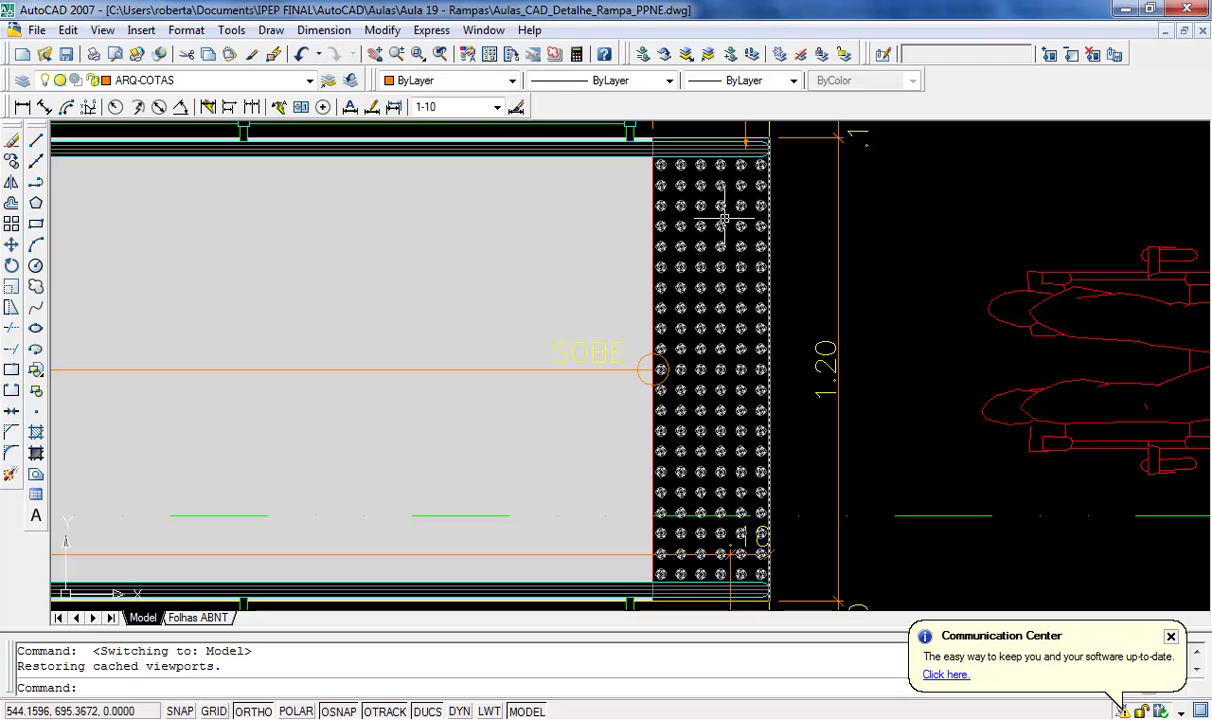
scroll(726, 207, "down", 3)
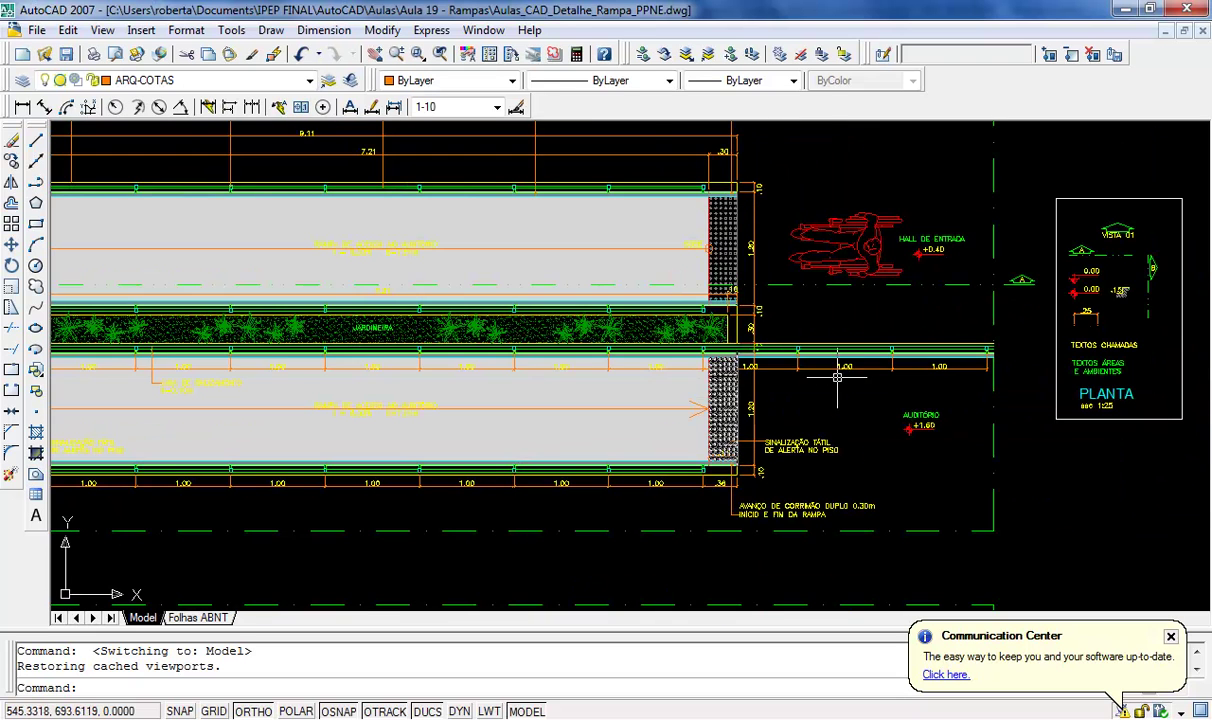
scroll(822, 377, "down", 3)
scroll(505, 337, "up", 5)
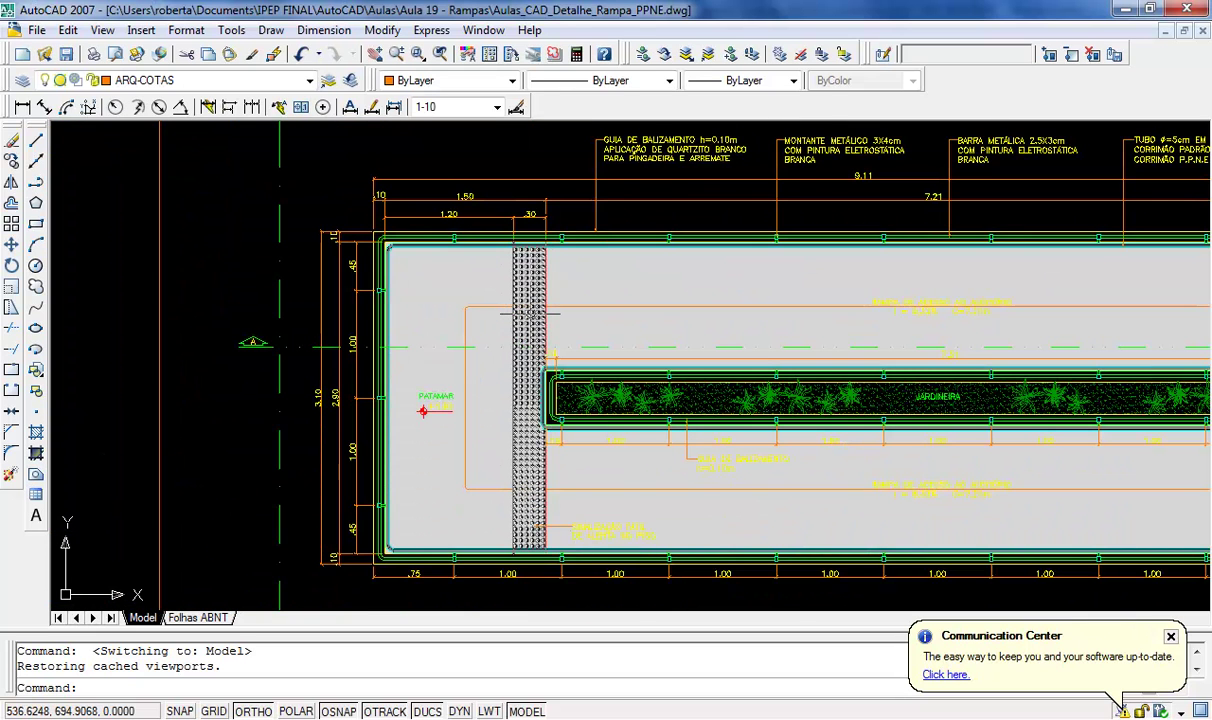
scroll(530, 313, "up", 3)
scroll(523, 304, "down", 2)
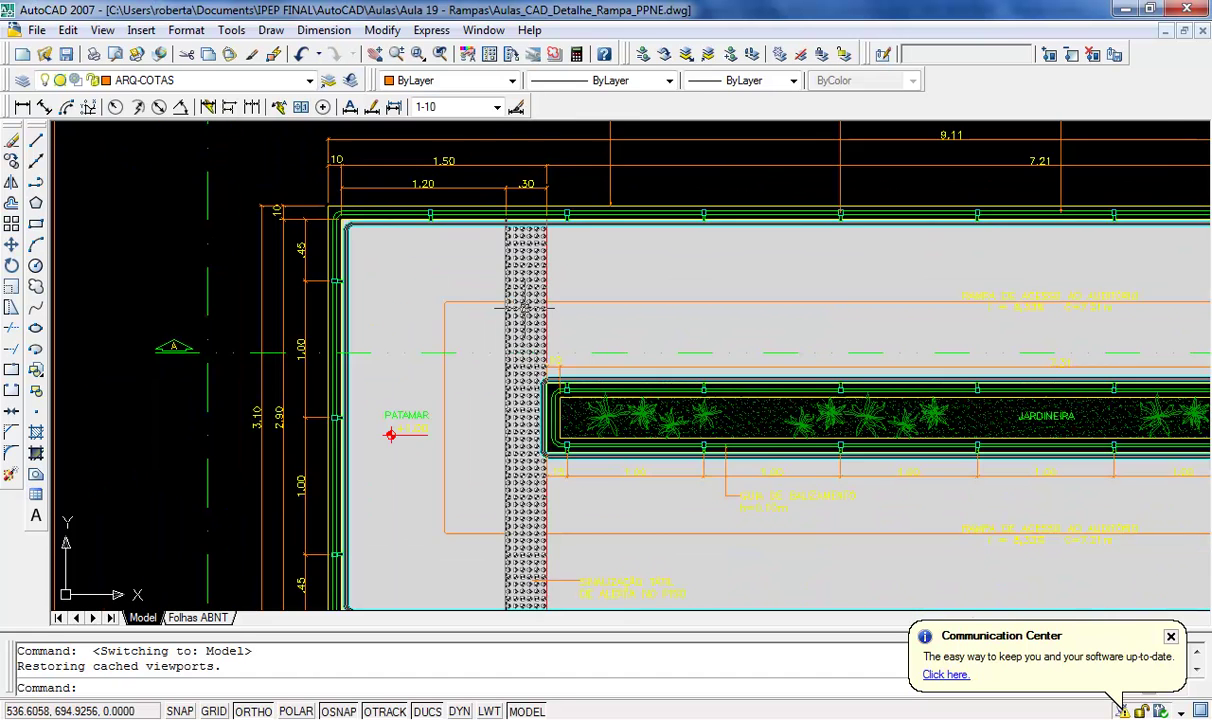
scroll(523, 438, "up", 3)
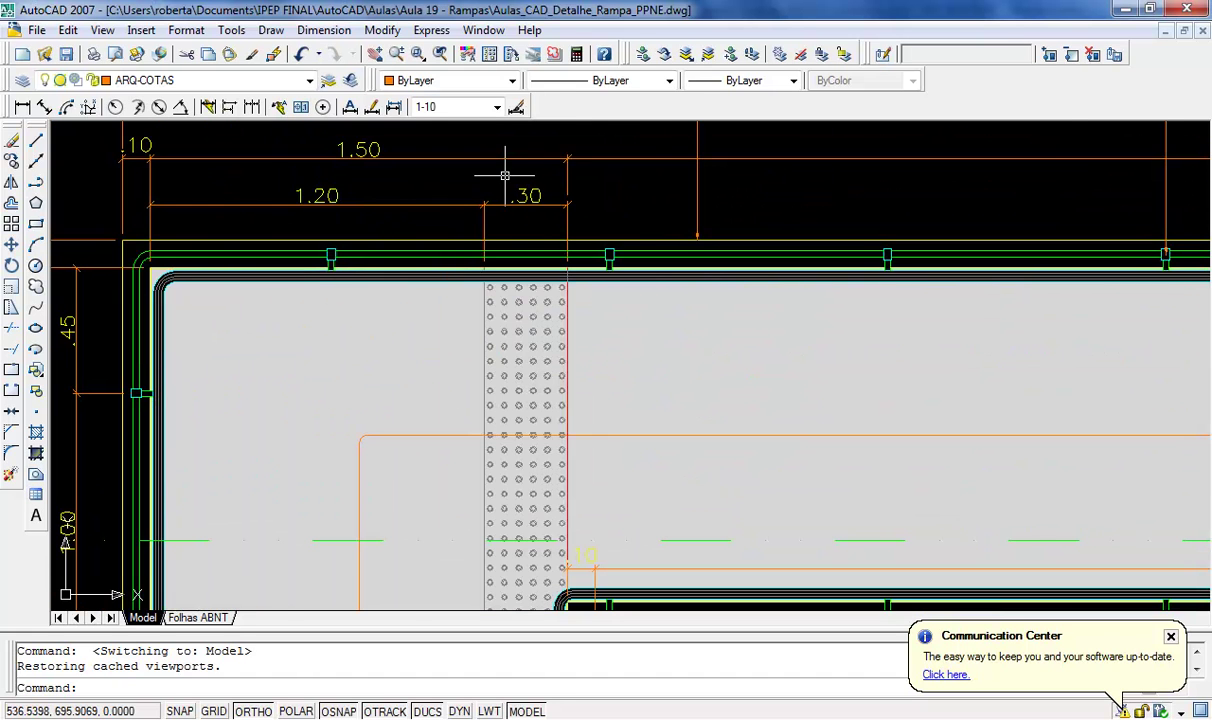
scroll(505, 175, "down", 8)
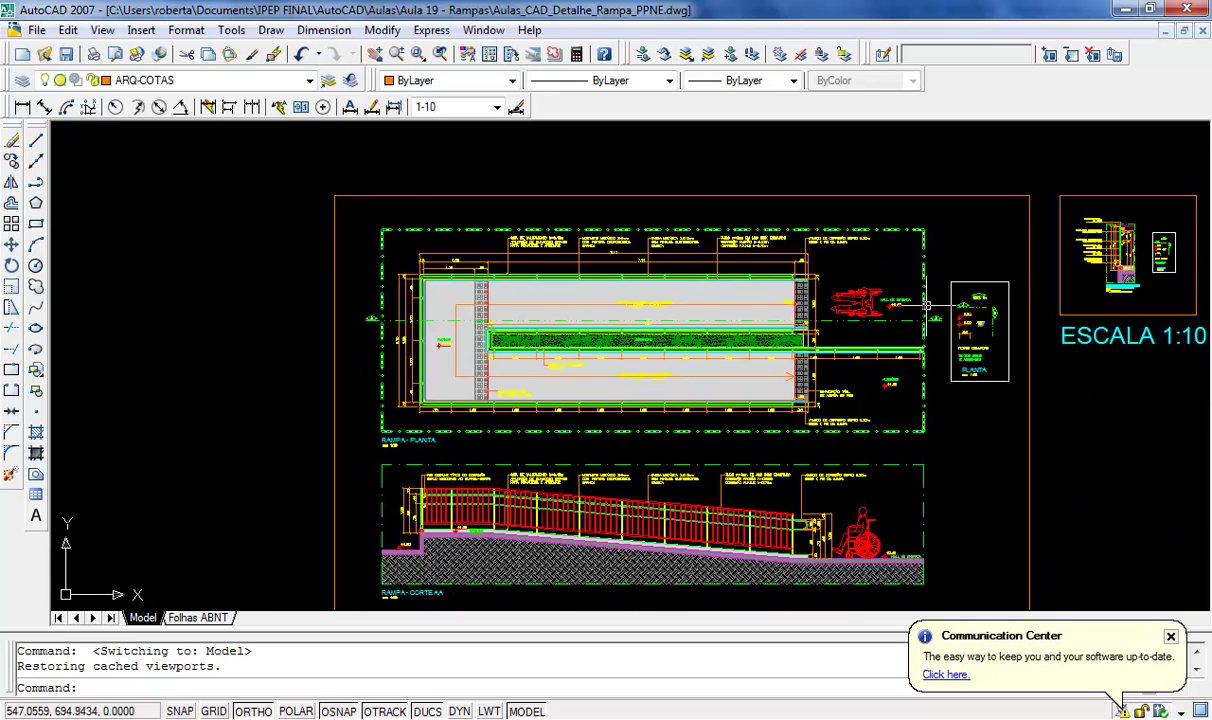
scroll(784, 288, "up", 6)
scroll(780, 375, "down", 3)
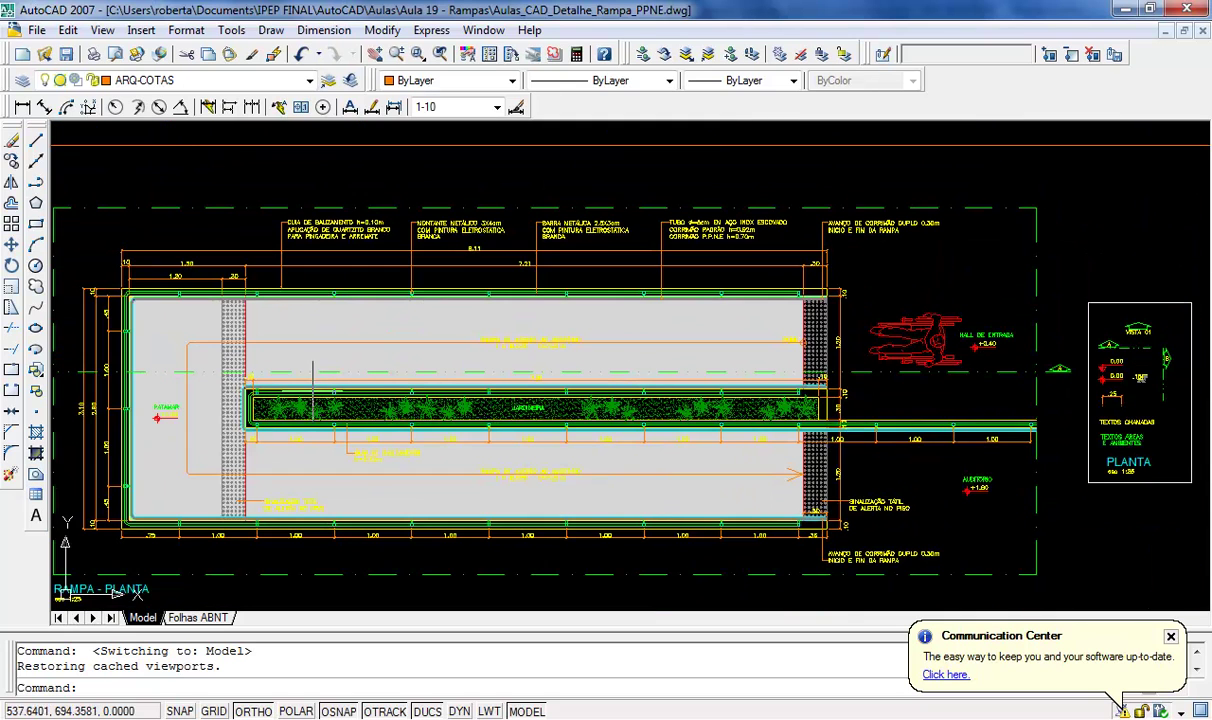
scroll(835, 519, "up", 3)
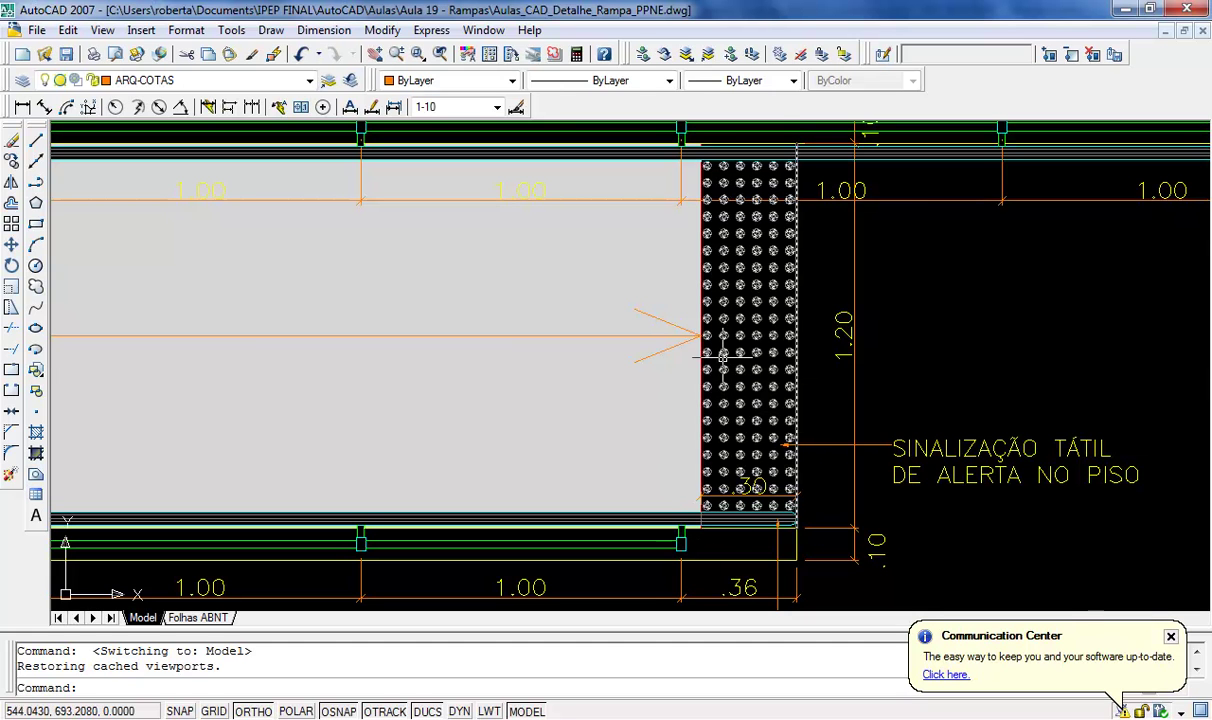
scroll(758, 376, "down", 2)
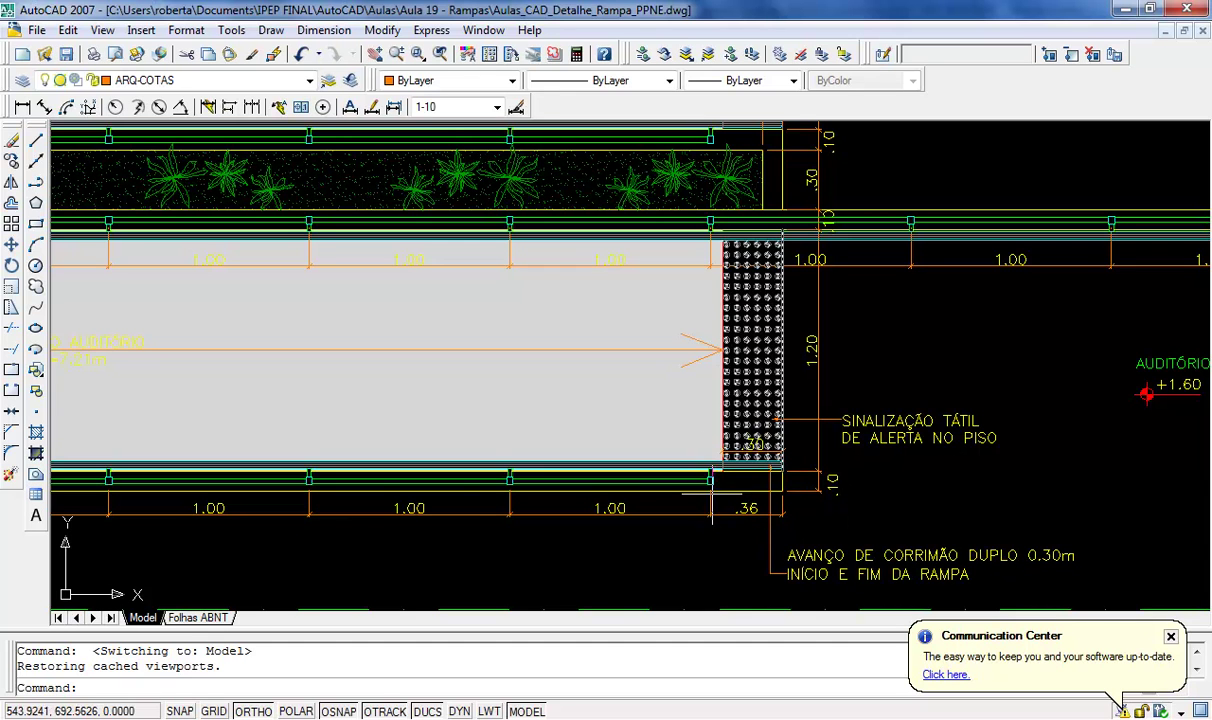
Step: Examine the section A cutting mark beside HALL DE ENTRADA and its cutting line across the ramp plan
scroll(735, 430, "down", 3)
scroll(789, 387, "up", 3)
scroll(817, 407, "down", 4)
scroll(937, 447, "up", 4)
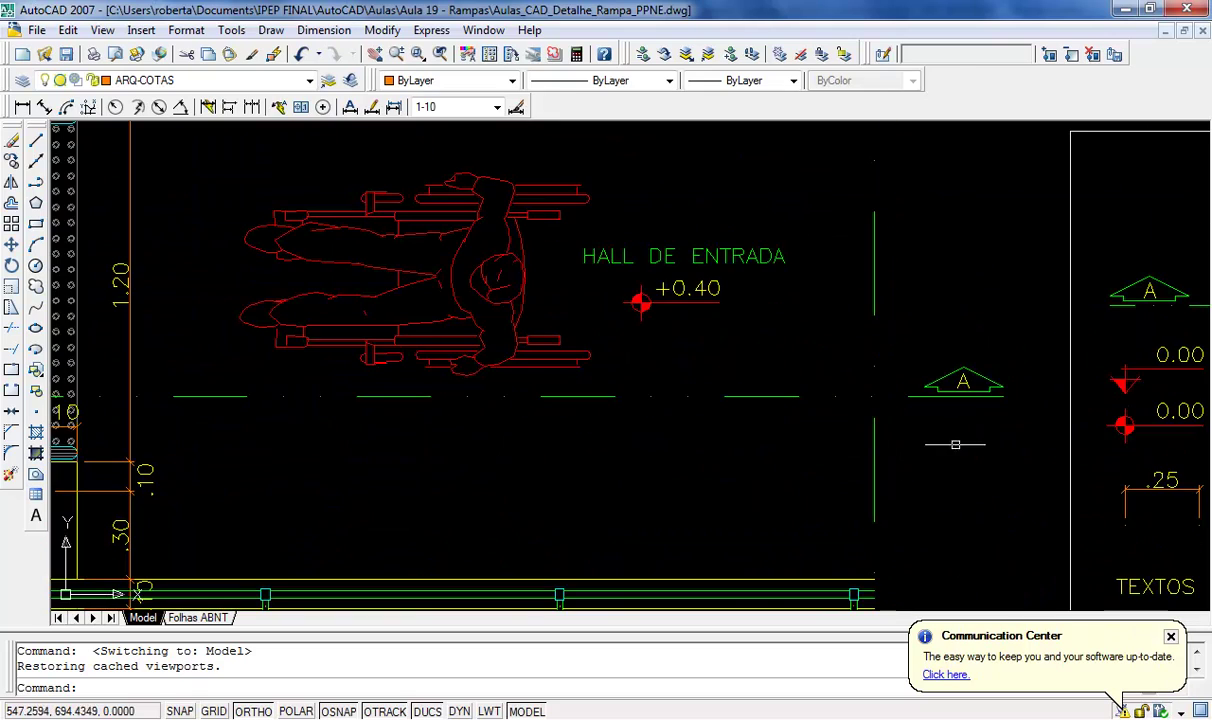
scroll(973, 358, "down", 3)
scroll(433, 305, "down", 3)
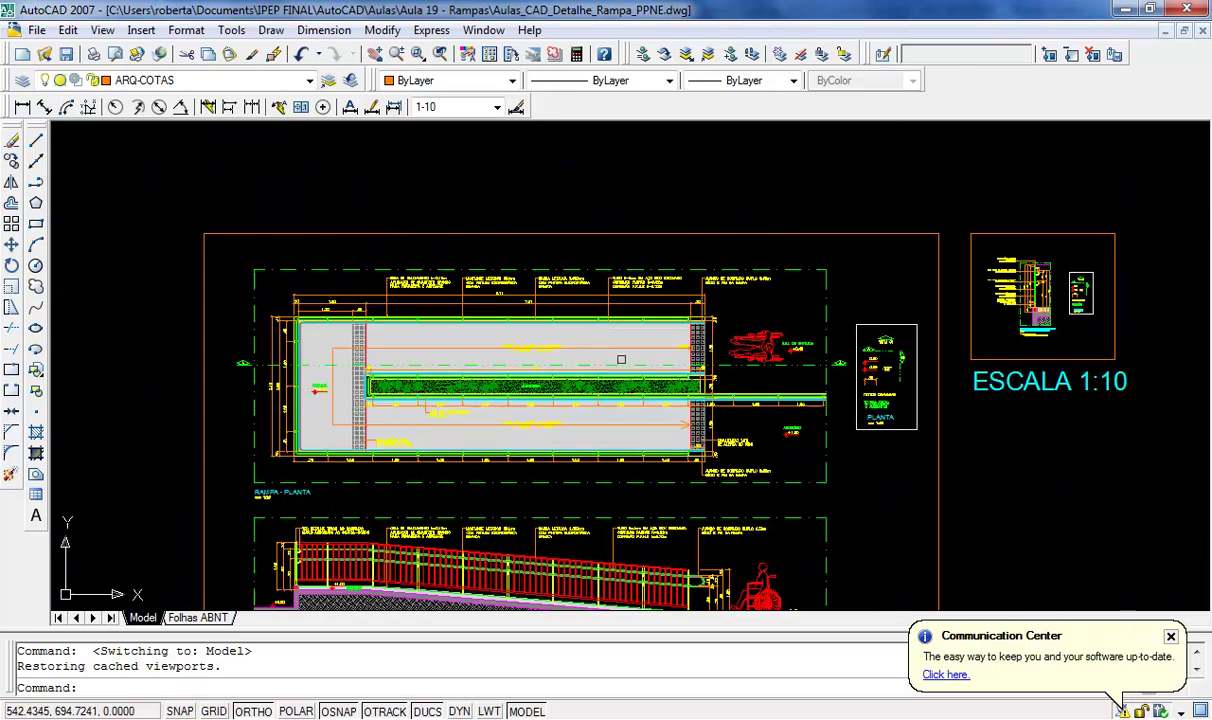
Step: Examine the handrail, guardrail and kerb height dimensions beside the wheelchair user at the ramp's foot in section AA
scroll(433, 305, "down", 1)
scroll(710, 455, "up", 6)
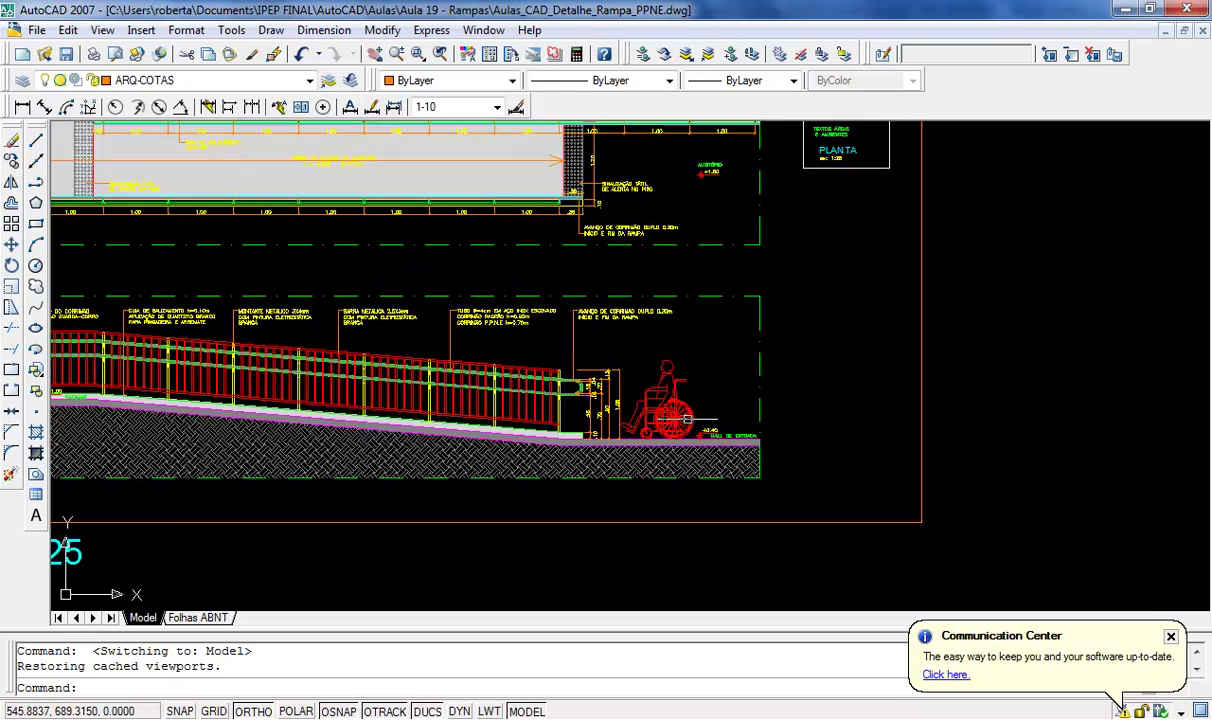
scroll(545, 442, "up", 2)
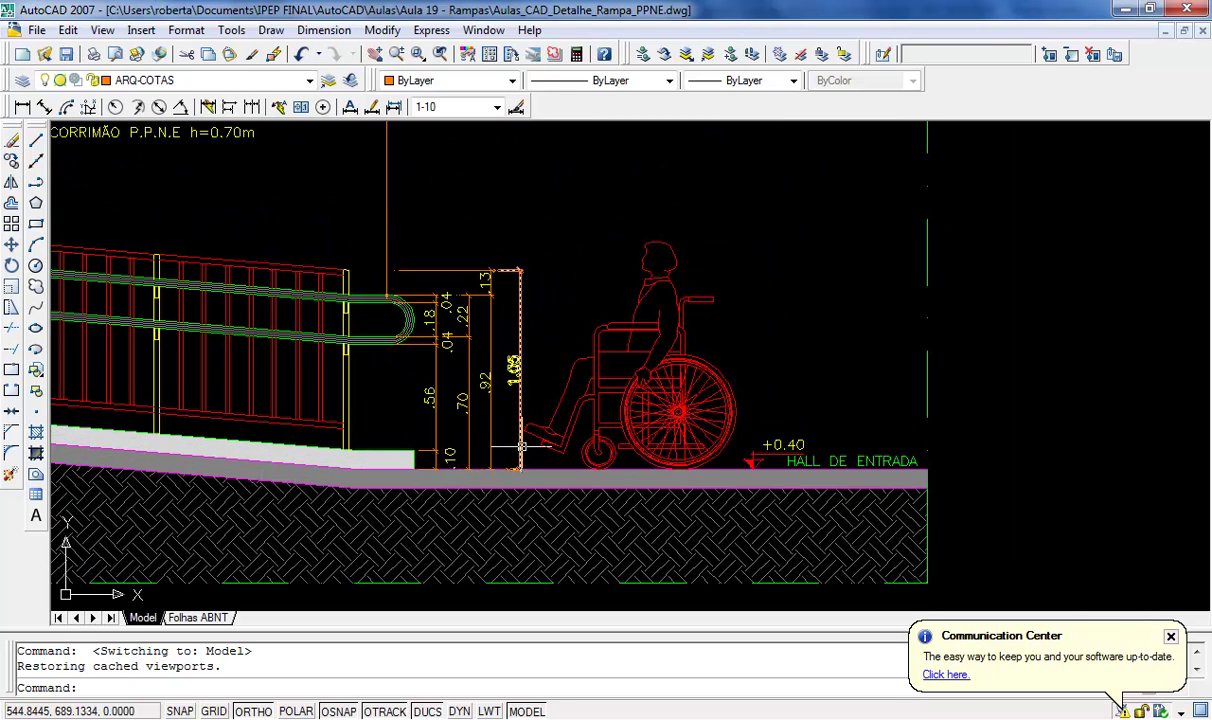
scroll(440, 270, "down", 6)
scroll(440, 295, "up", 9)
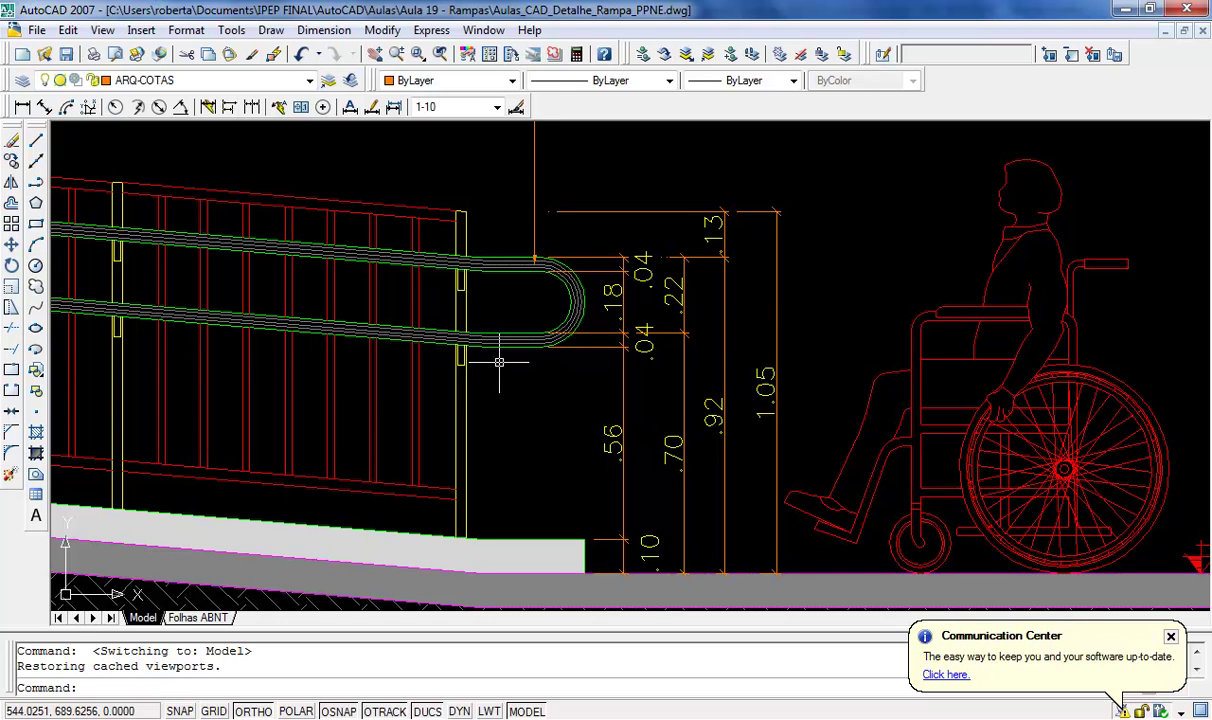
scroll(874, 384, "down", 2)
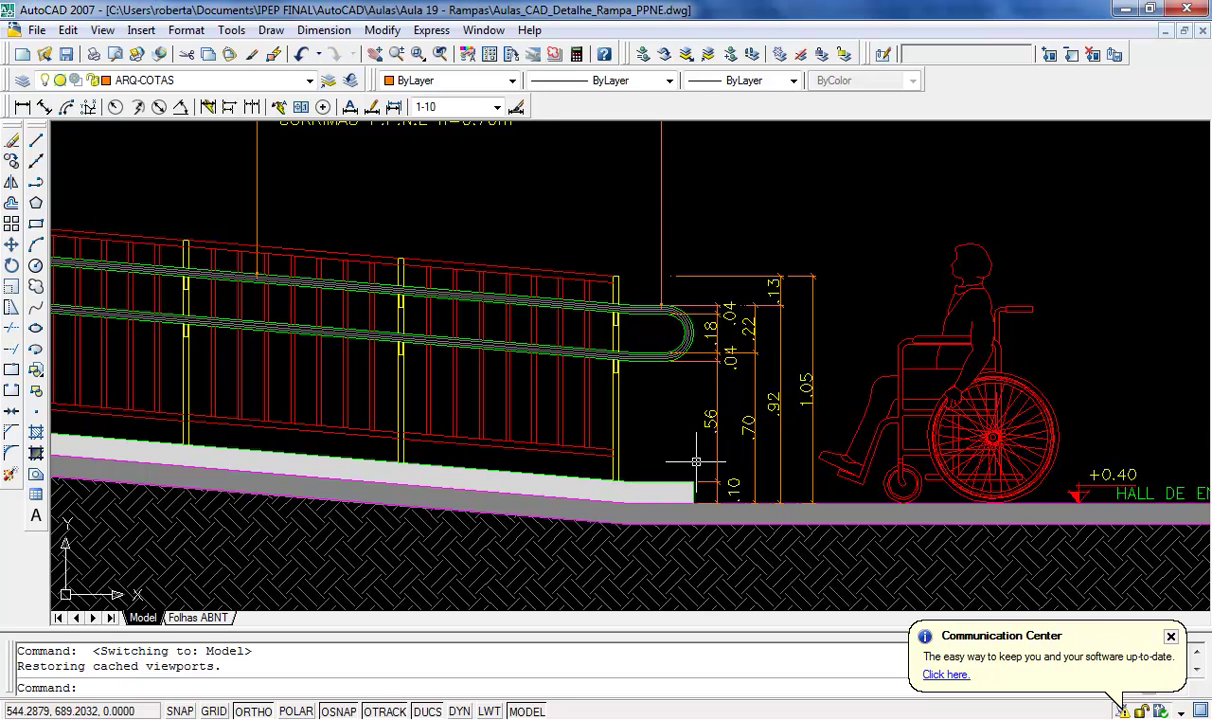
scroll(697, 461, "up", 4)
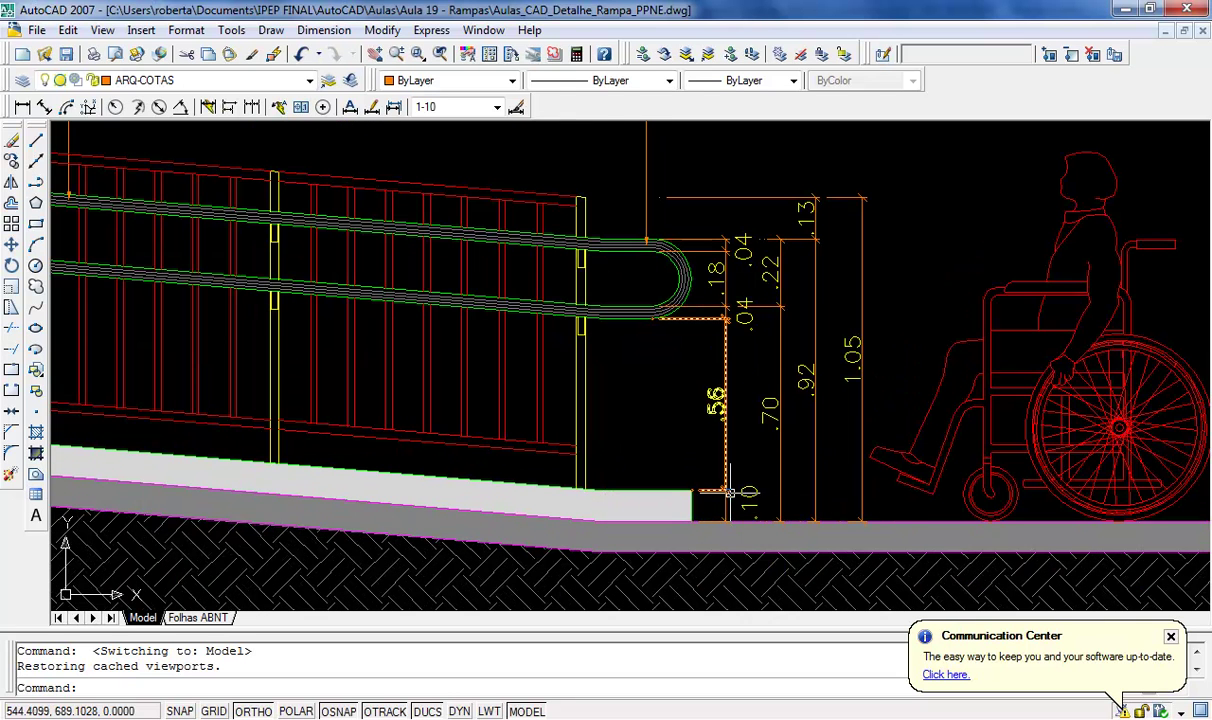
Step: Dimension the horizontal gap between two neighbouring vertical guardrail bars, placing the dimension above the railing in section AA
scroll(866, 493, "down", 5)
scroll(866, 493, "down", 6)
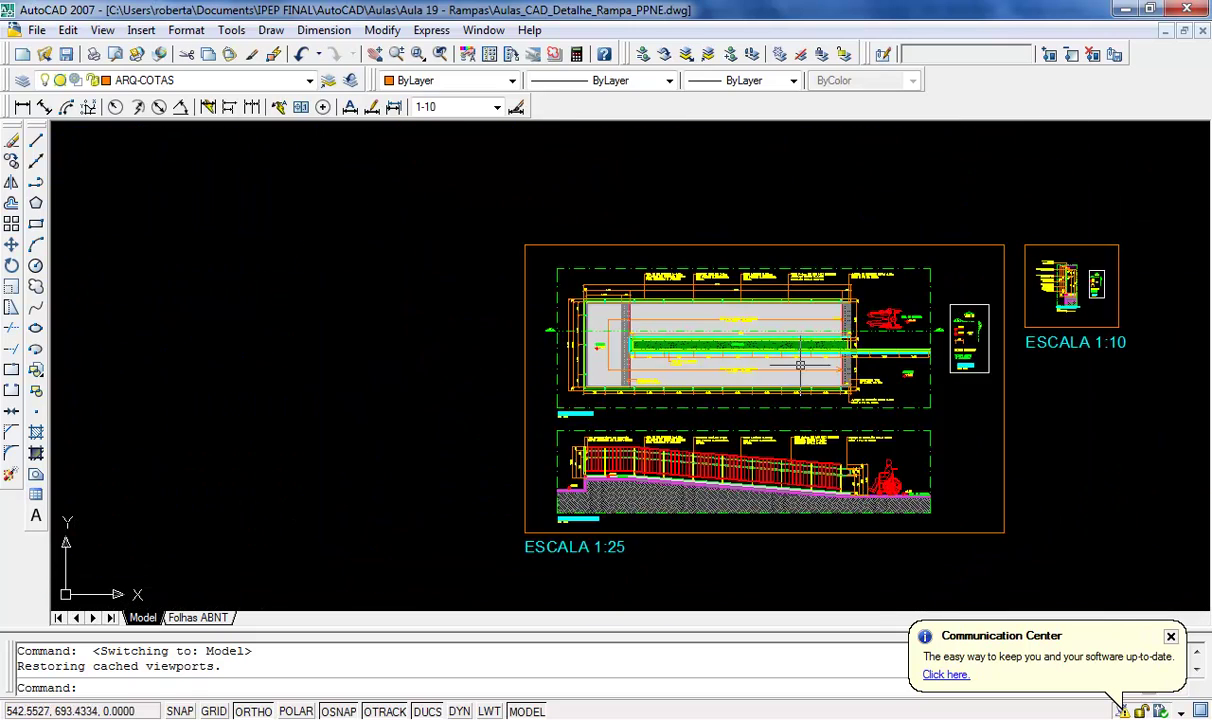
scroll(800, 365, "up", 4)
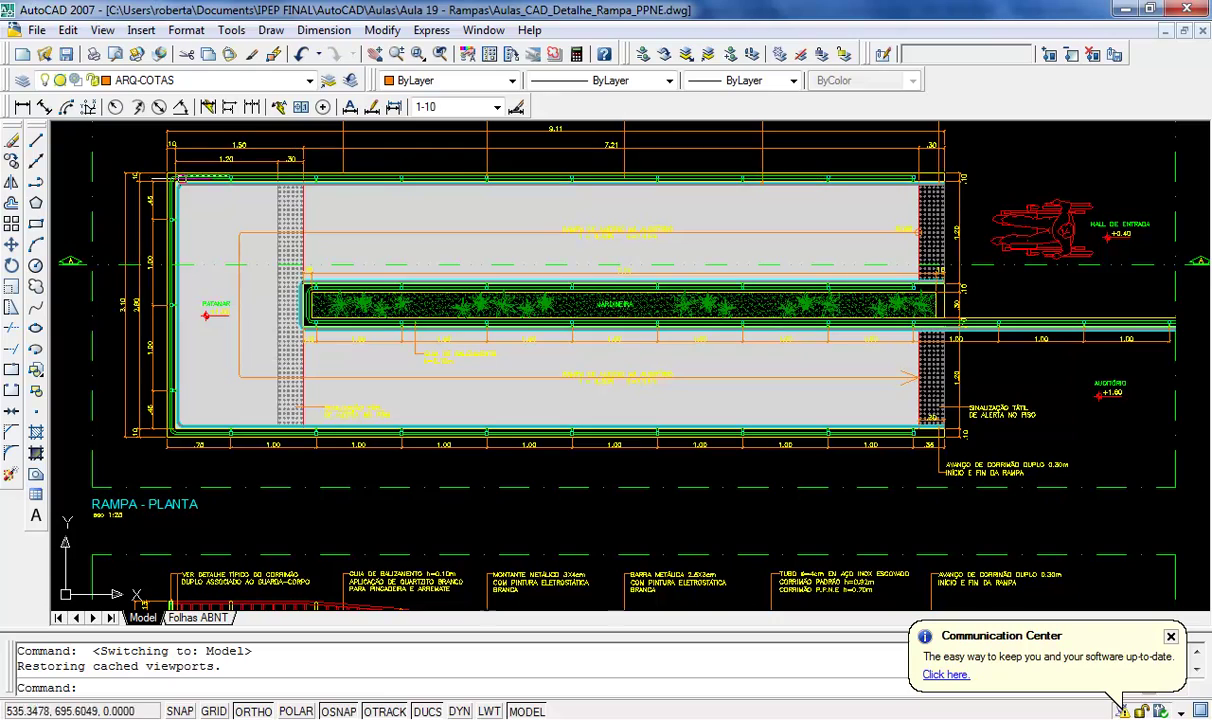
scroll(678, 292, "down", 4)
scroll(708, 437, "up", 6)
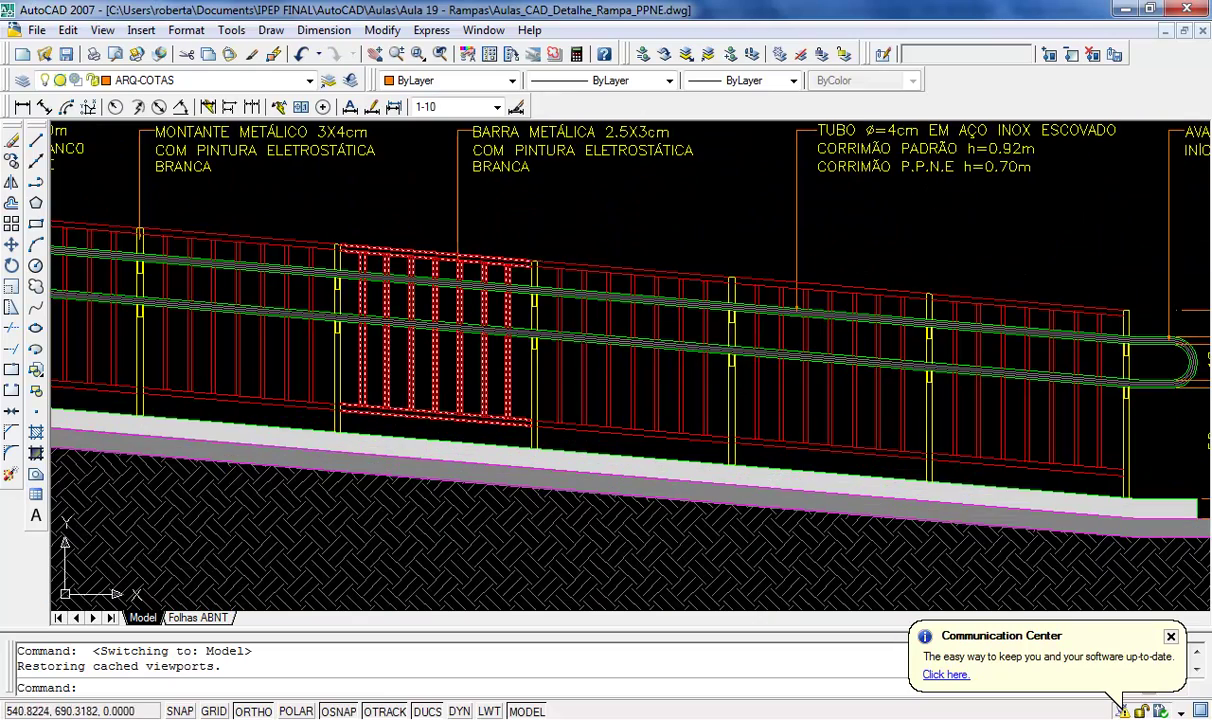
scroll(638, 230, "up", 2)
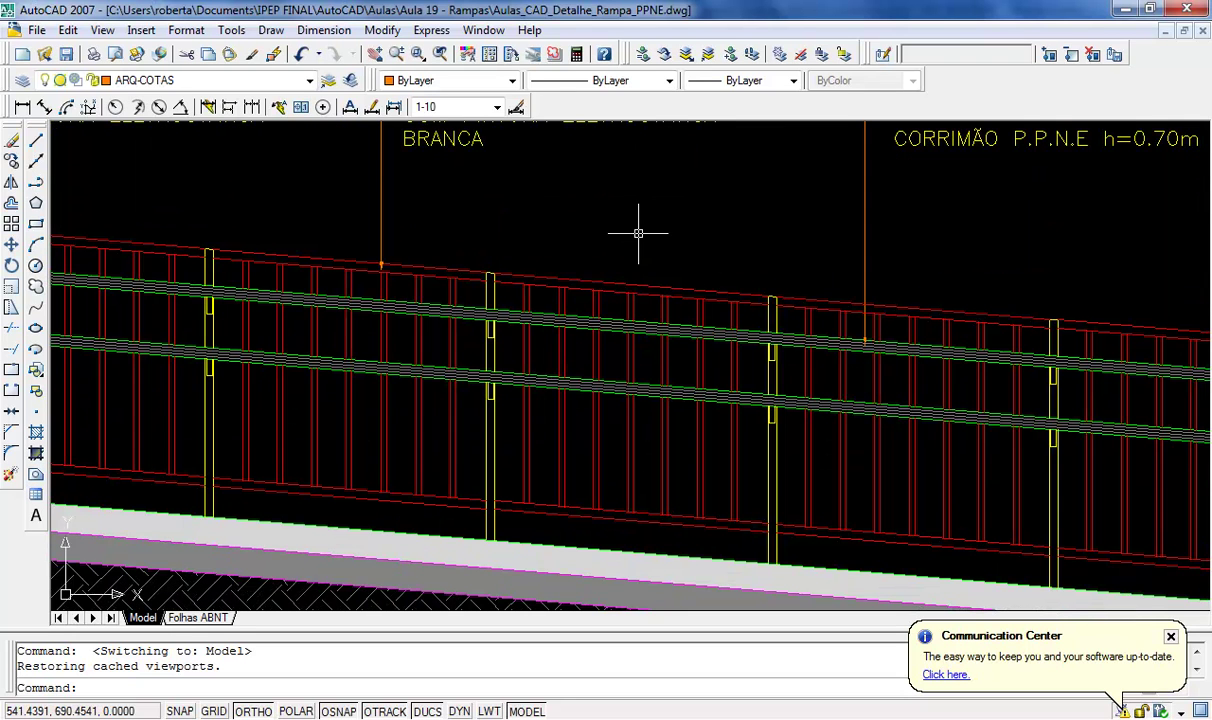
left_click(323, 30)
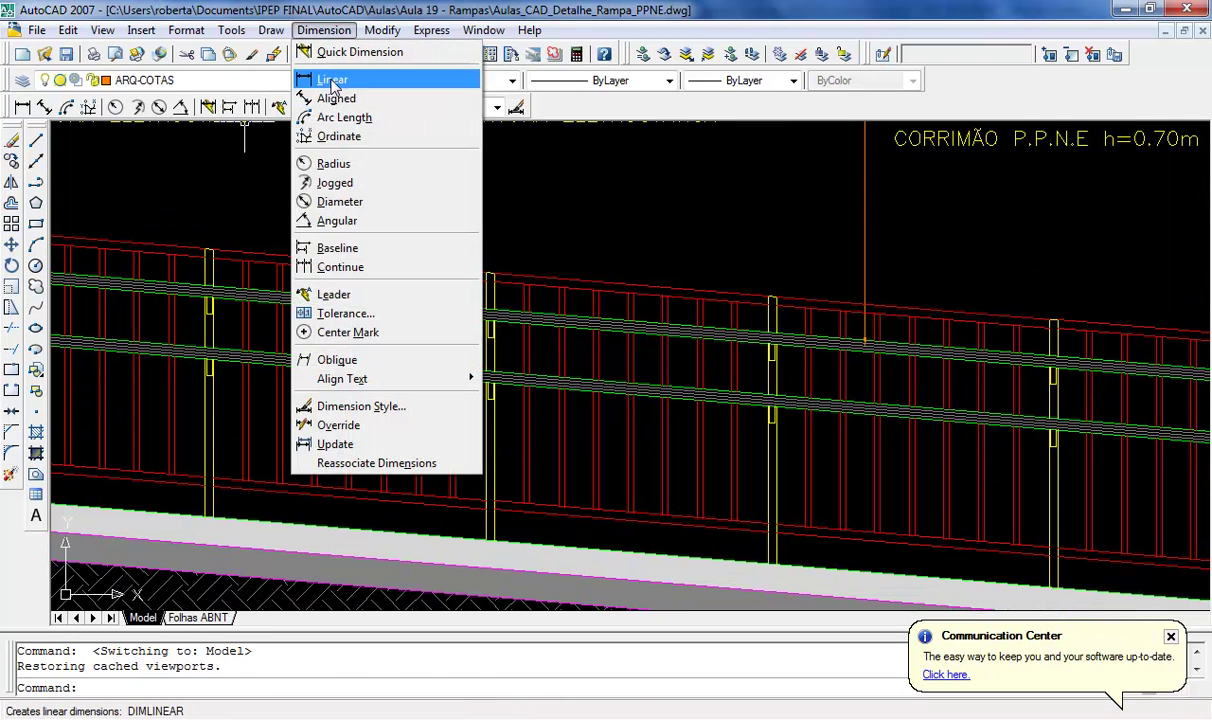
left_click(330, 84)
left_click(563, 288)
left_click(592, 285)
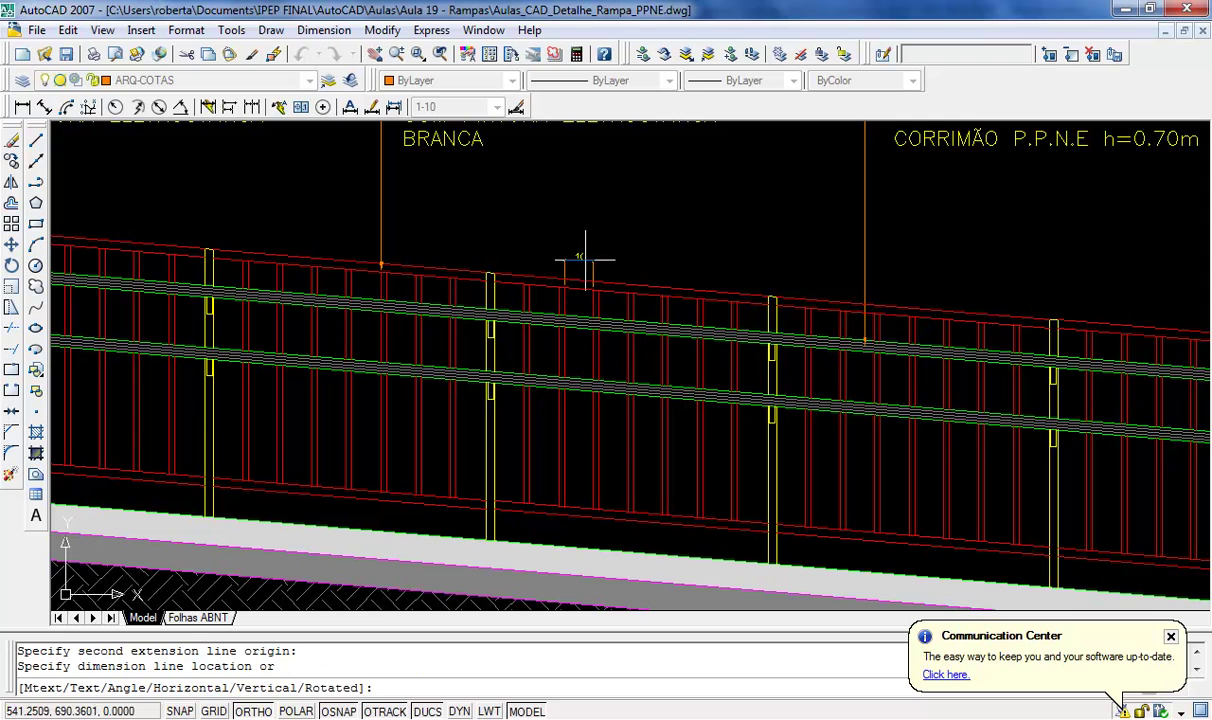
left_click(584, 245)
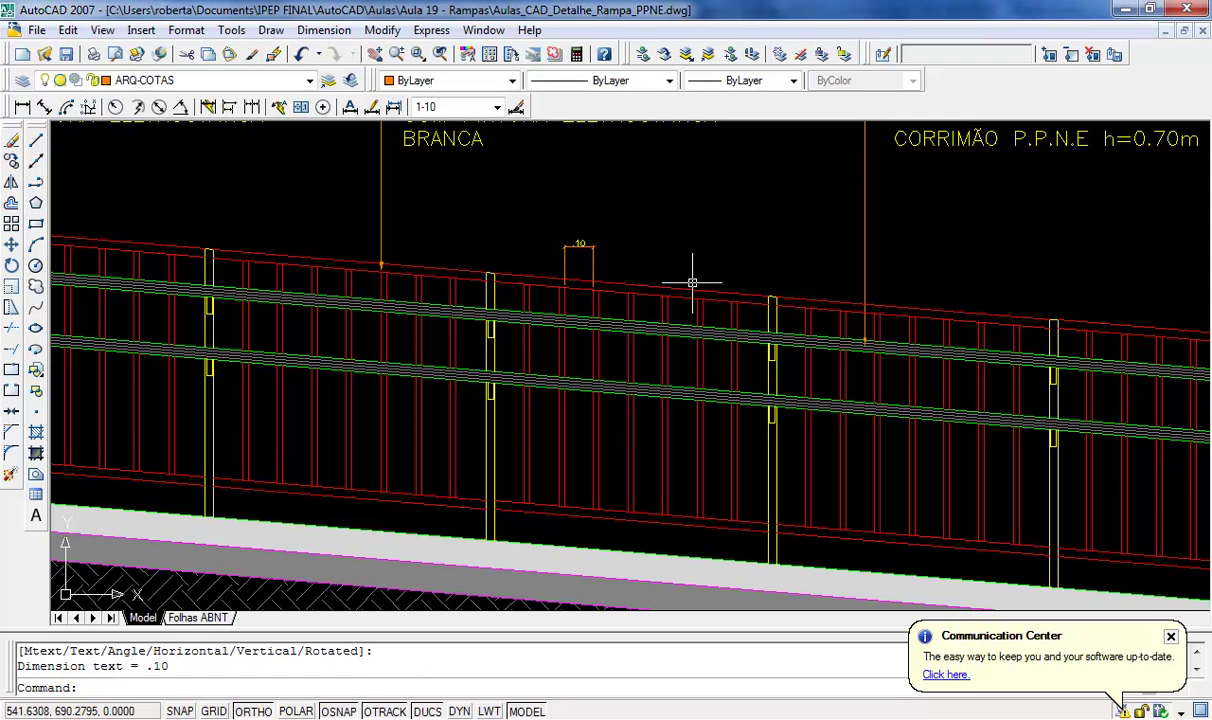
Step: Erase the temporary bar-spacing dimension above the guardrail in section AA
scroll(692, 283, "up", 1)
scroll(479, 224, "up", 3)
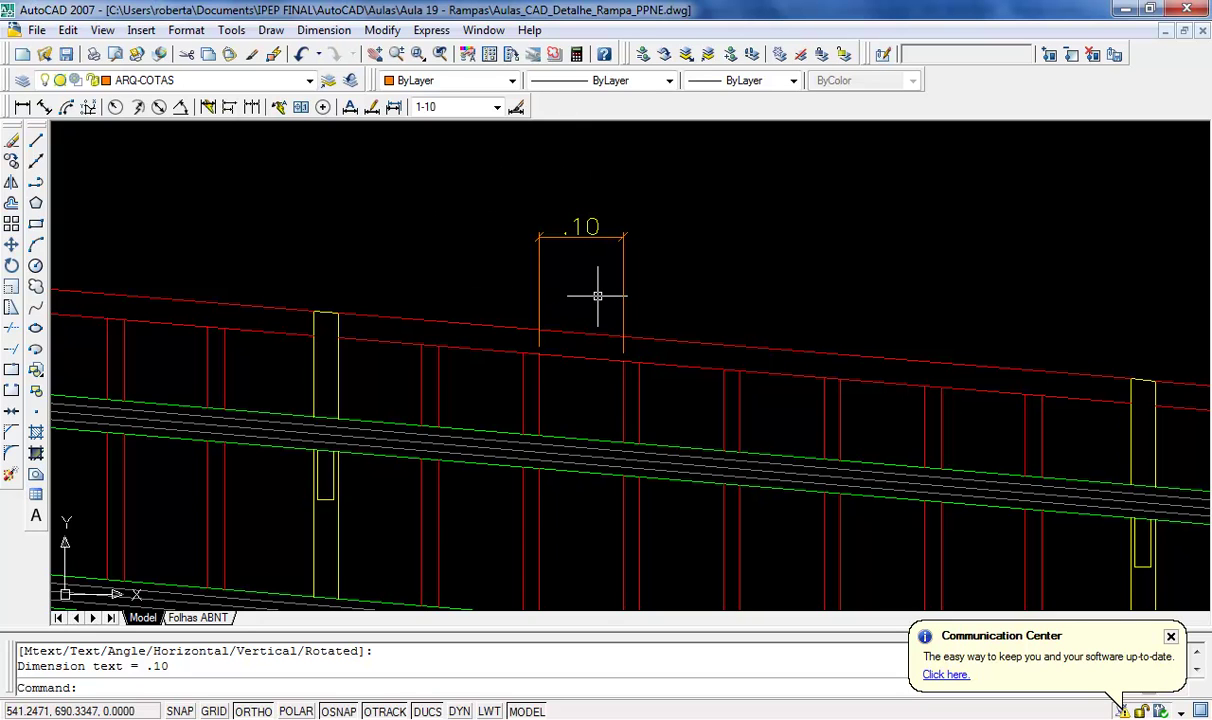
left_click(593, 238)
key("Delete")
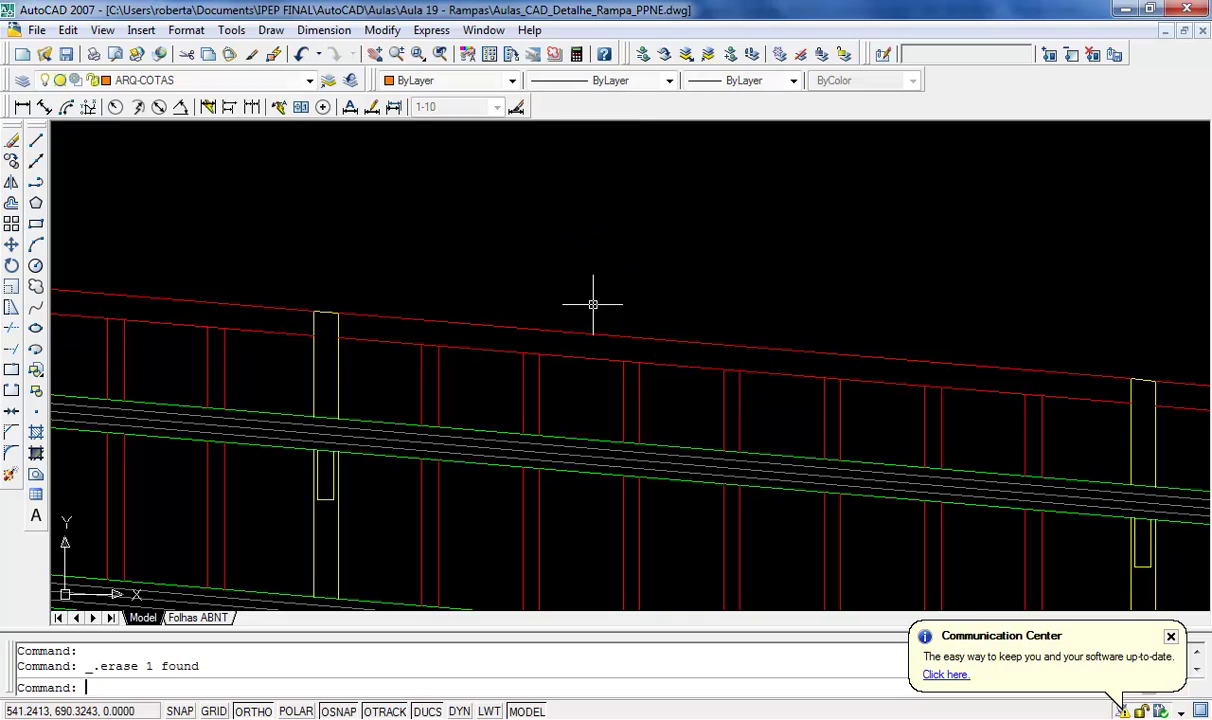
Step: Examine the landing end of section AA, including its height dimensions, level marks and the note referring to the double handrail detail
scroll(541, 249, "down", 3)
scroll(508, 381, "down", 5)
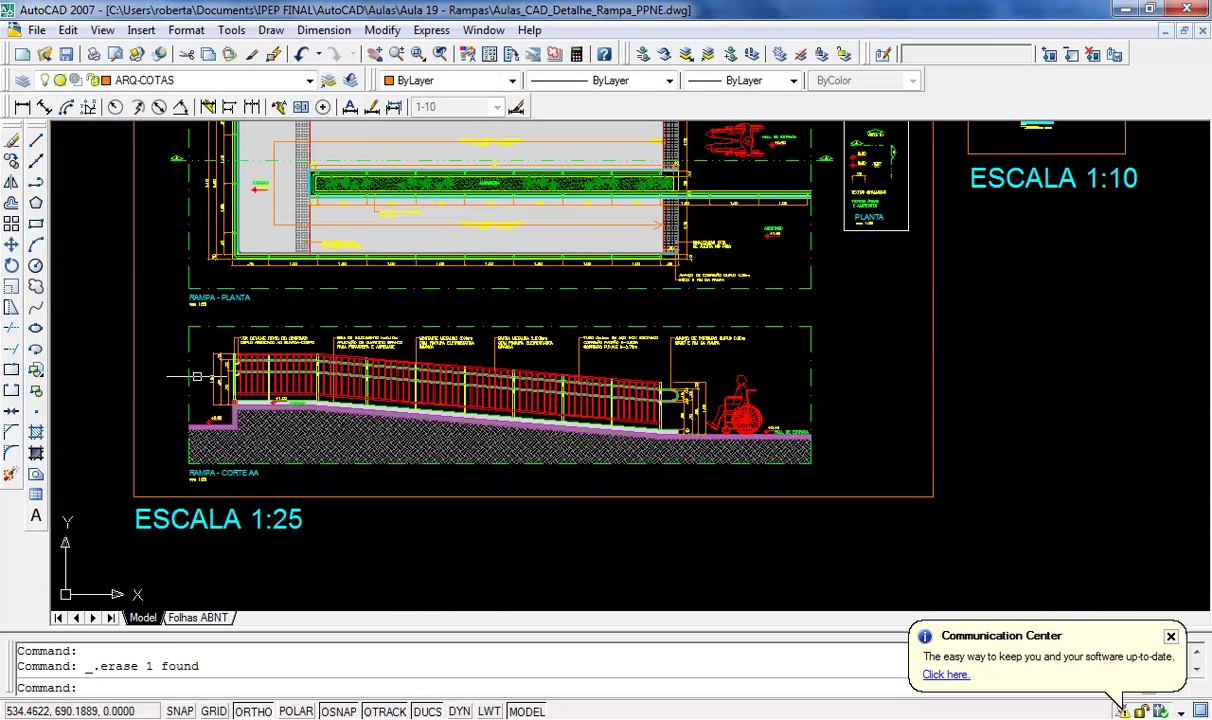
scroll(195, 380, "up", 6)
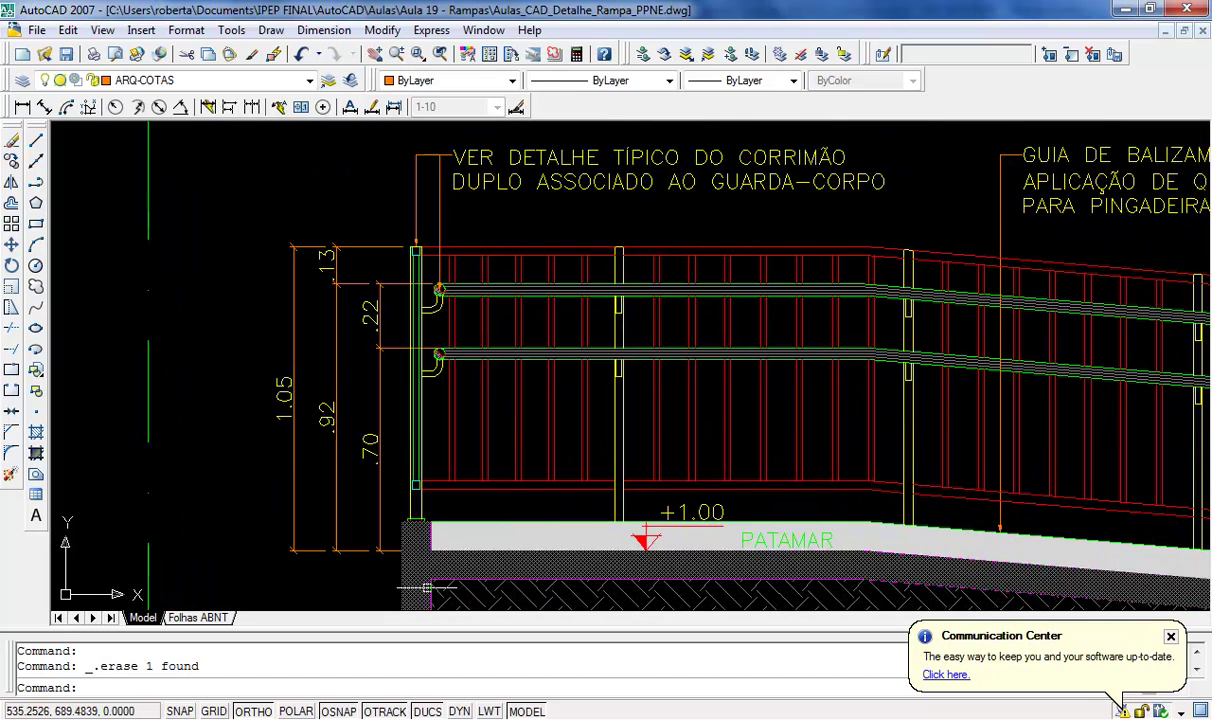
scroll(440, 398, "down", 4)
scroll(507, 487, "up", 3)
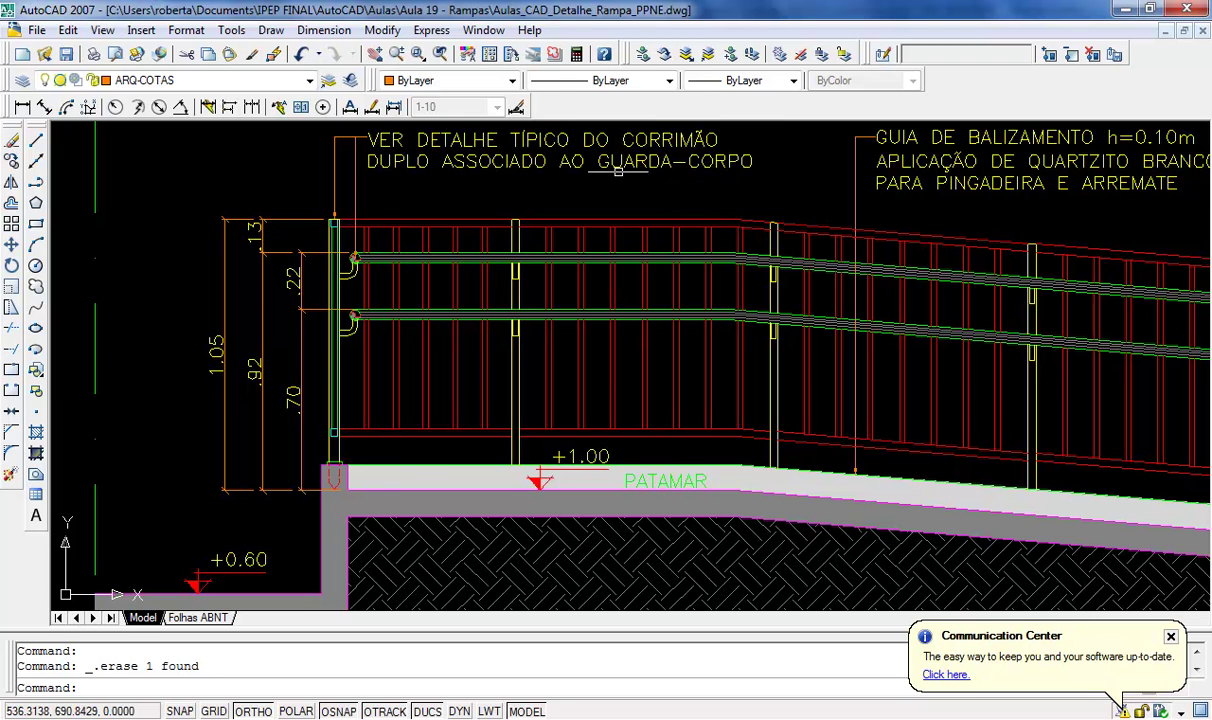
scroll(450, 332, "down", 3)
scroll(364, 213, "up", 5)
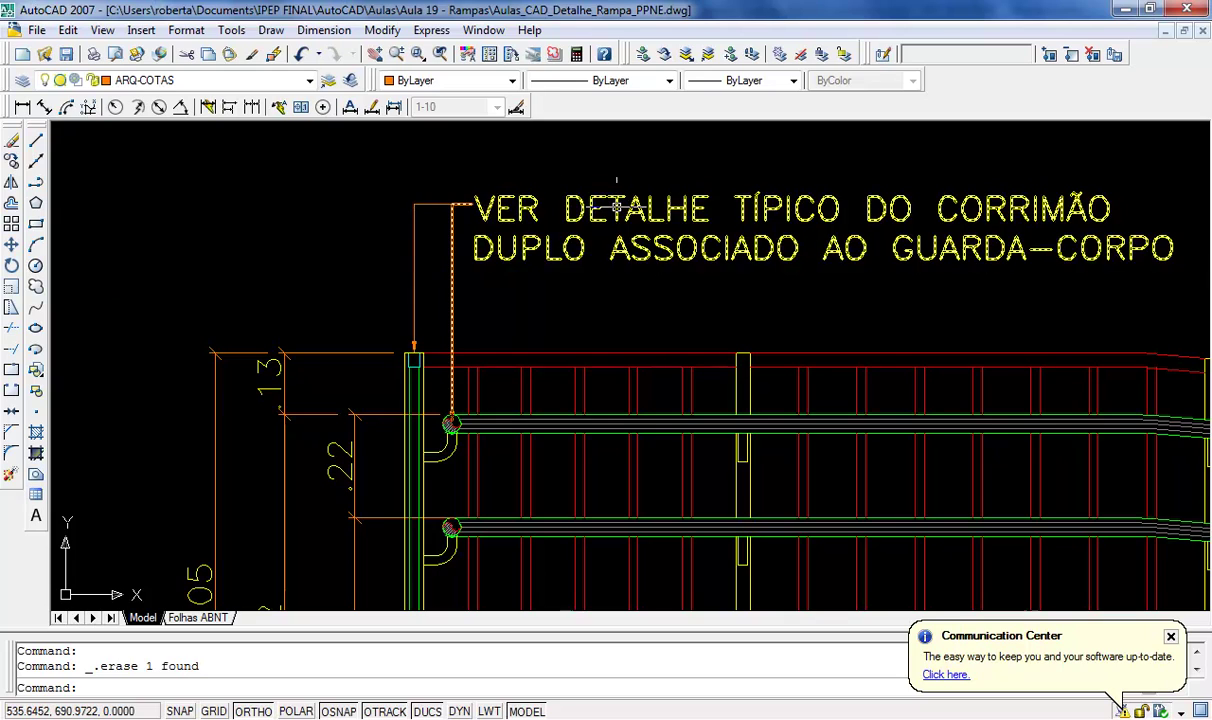
Step: Read the material labels for the tubes, bar and posts in the DETALHE TÍPICO DE CORRIMÃO DUPLO drawing at scale 1:10
scroll(206, 263, "down", 2)
scroll(206, 265, "down", 5)
scroll(623, 544, "up", 6)
scroll(617, 346, "up", 2)
scroll(527, 216, "down", 4)
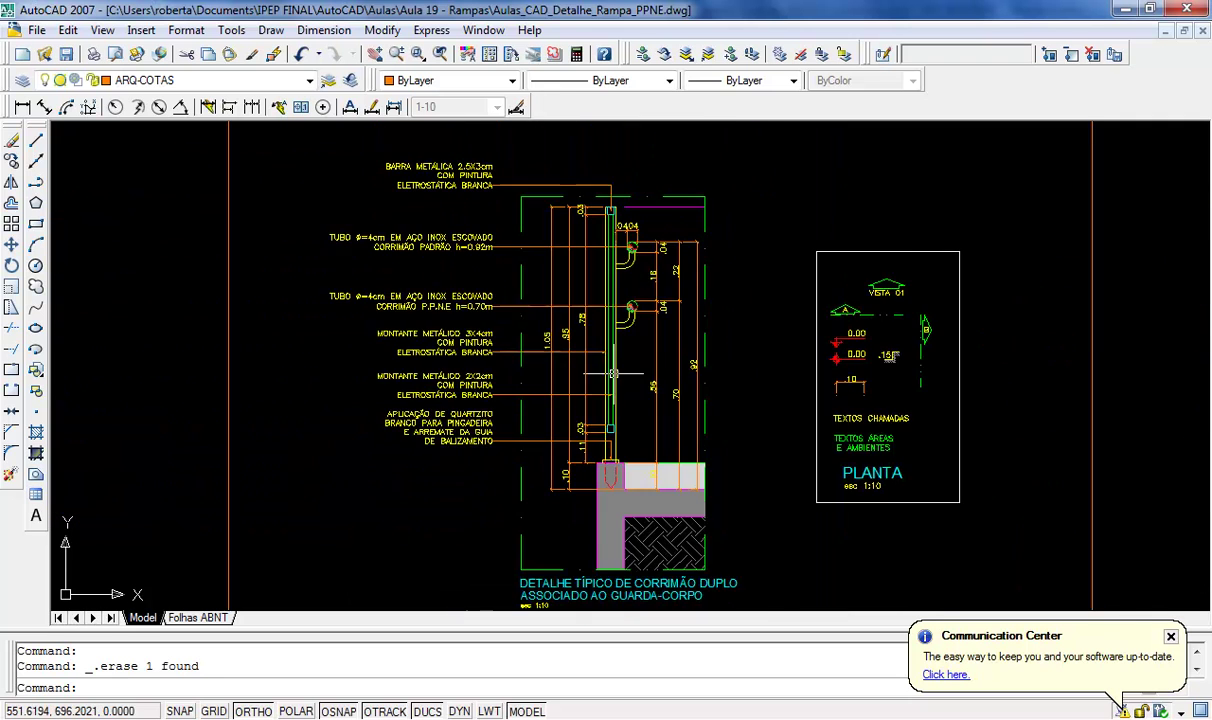
scroll(521, 217, "up", 3)
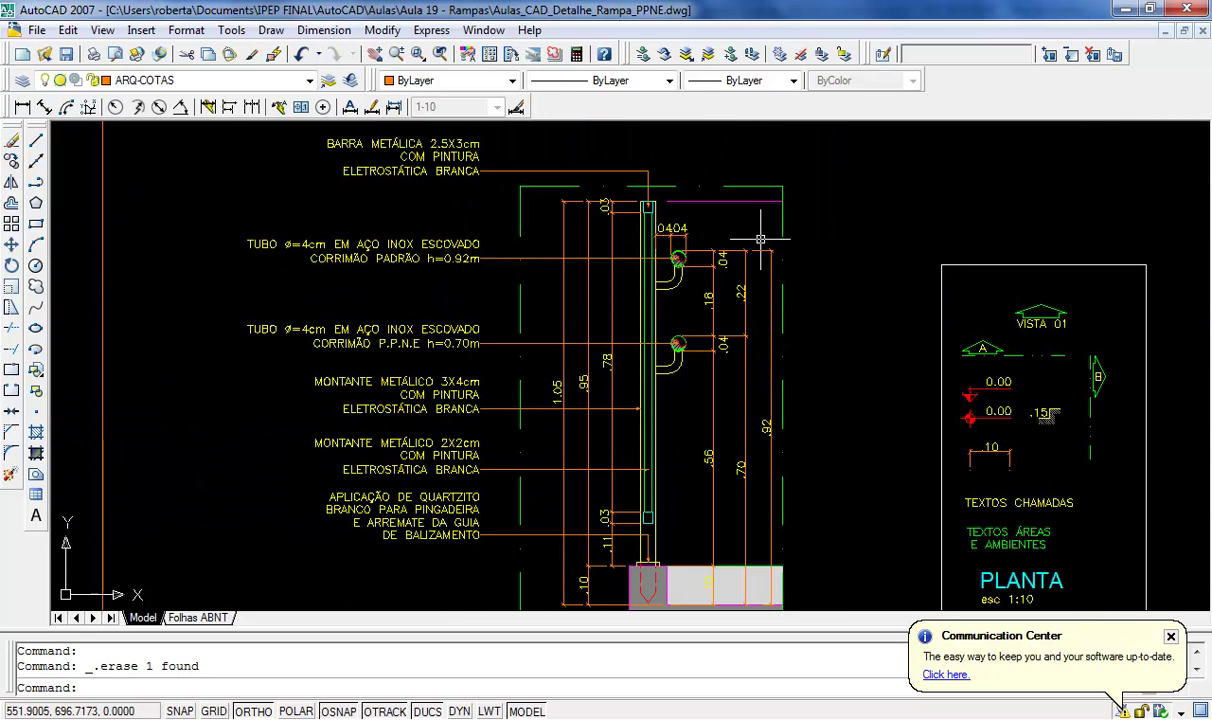
scroll(444, 228, "up", 3)
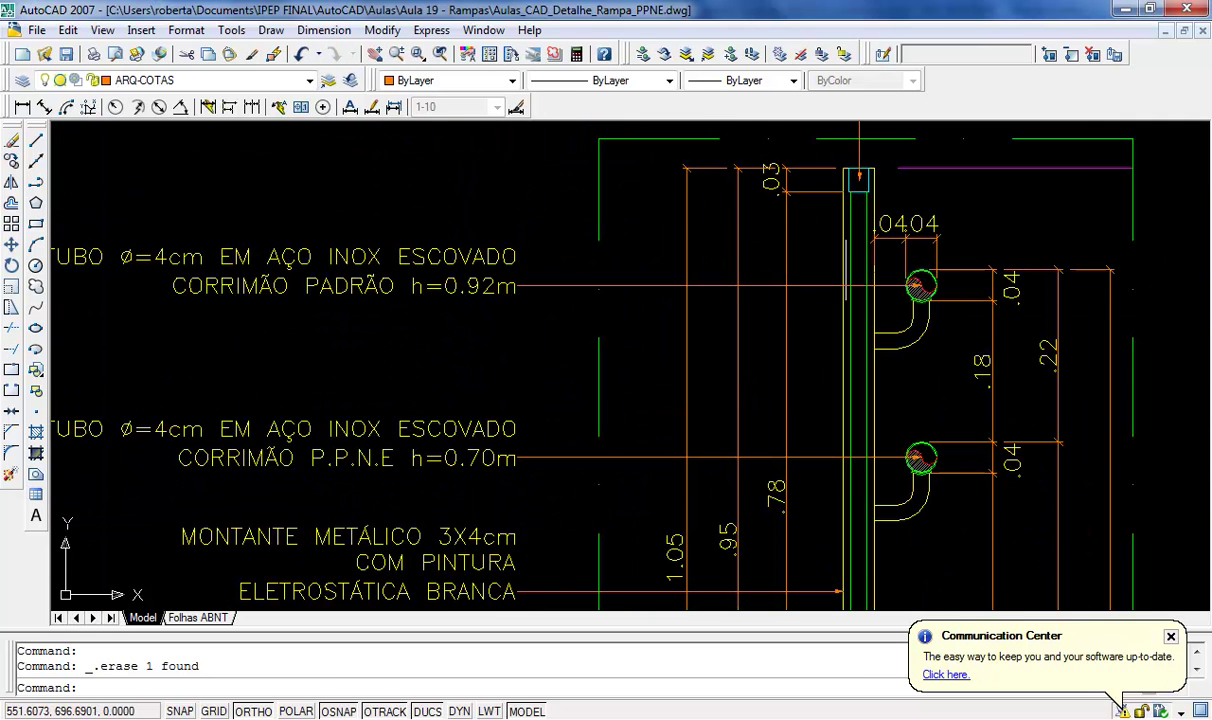
scroll(514, 323, "down", 2)
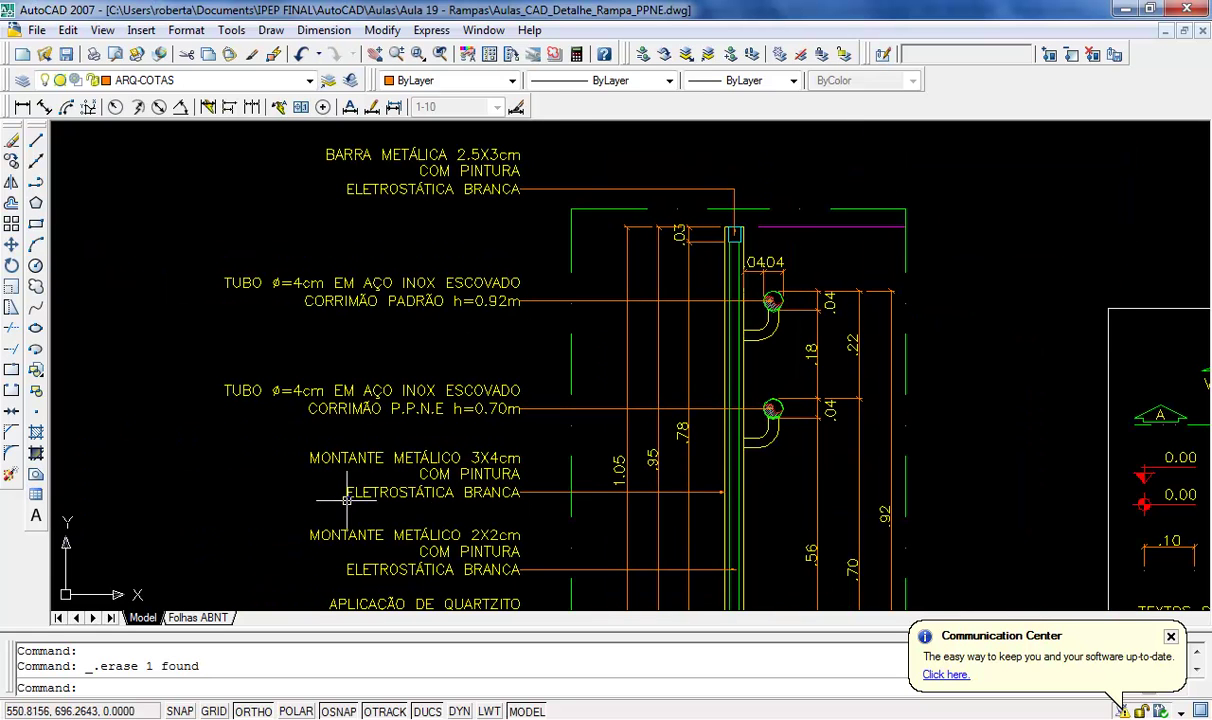
Step: Examine the handrail, guardrail and kerb height dimensions in the 1:10 double handrail detail
scroll(512, 248, "down", 4)
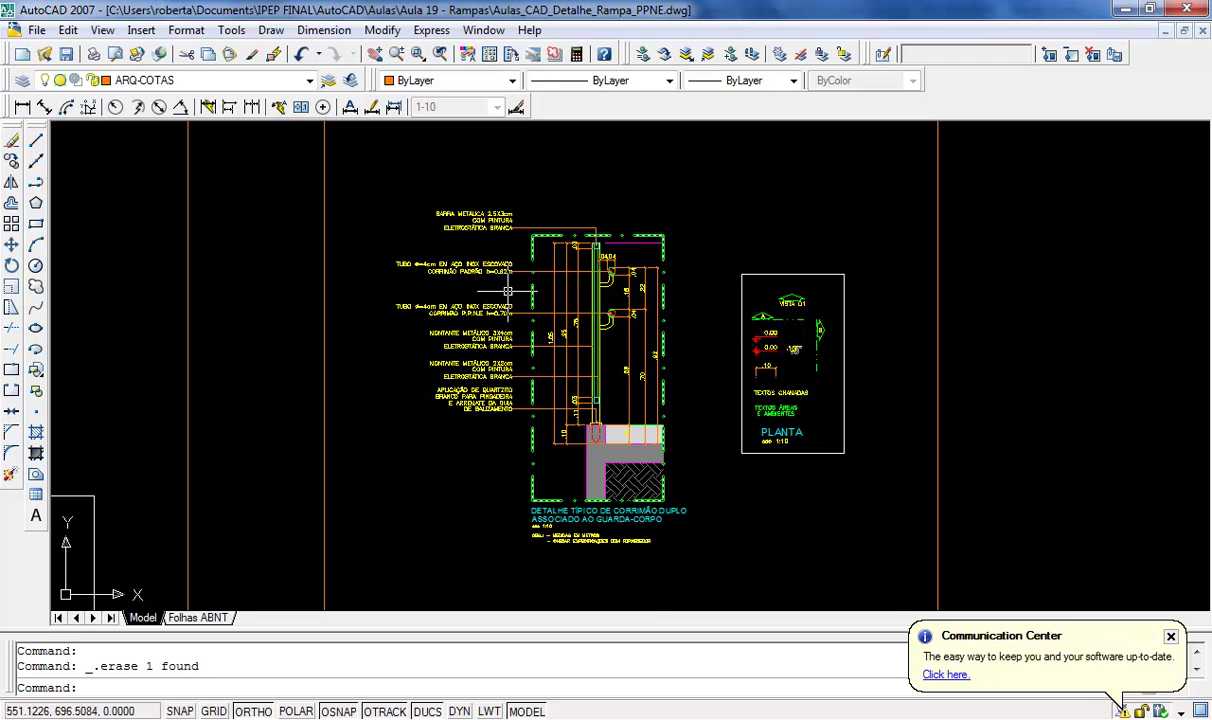
scroll(610, 220, "up", 2)
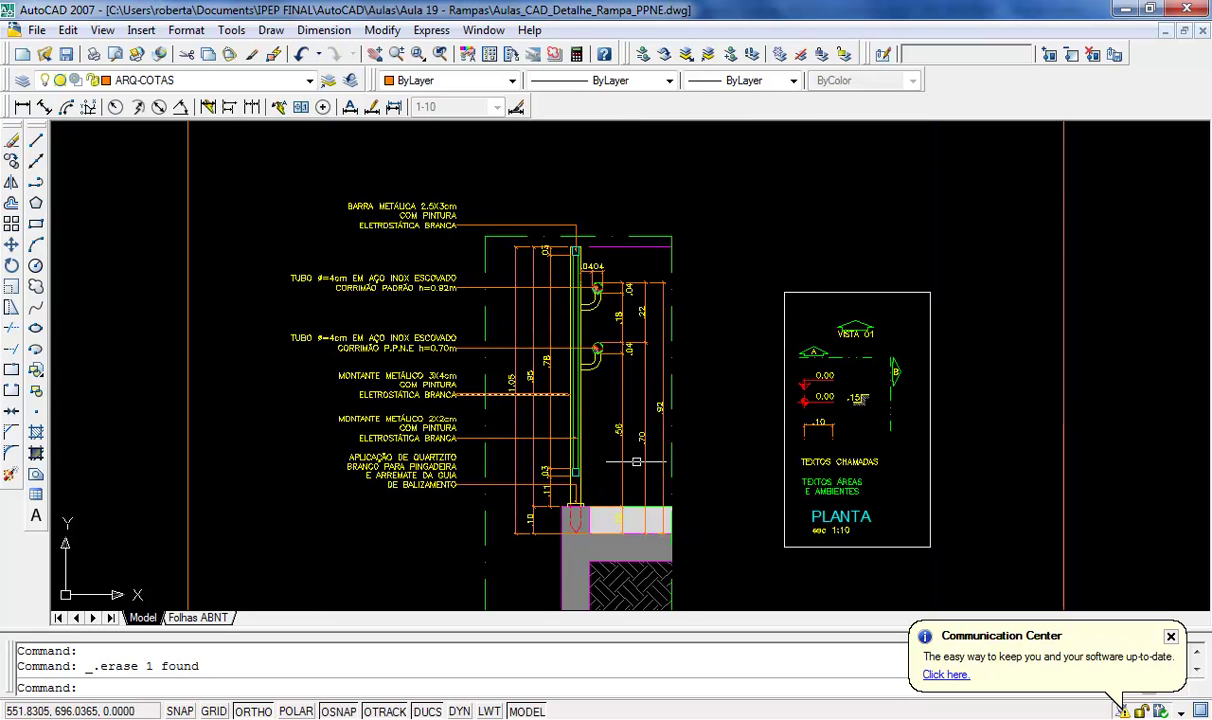
scroll(650, 470, "up", 3)
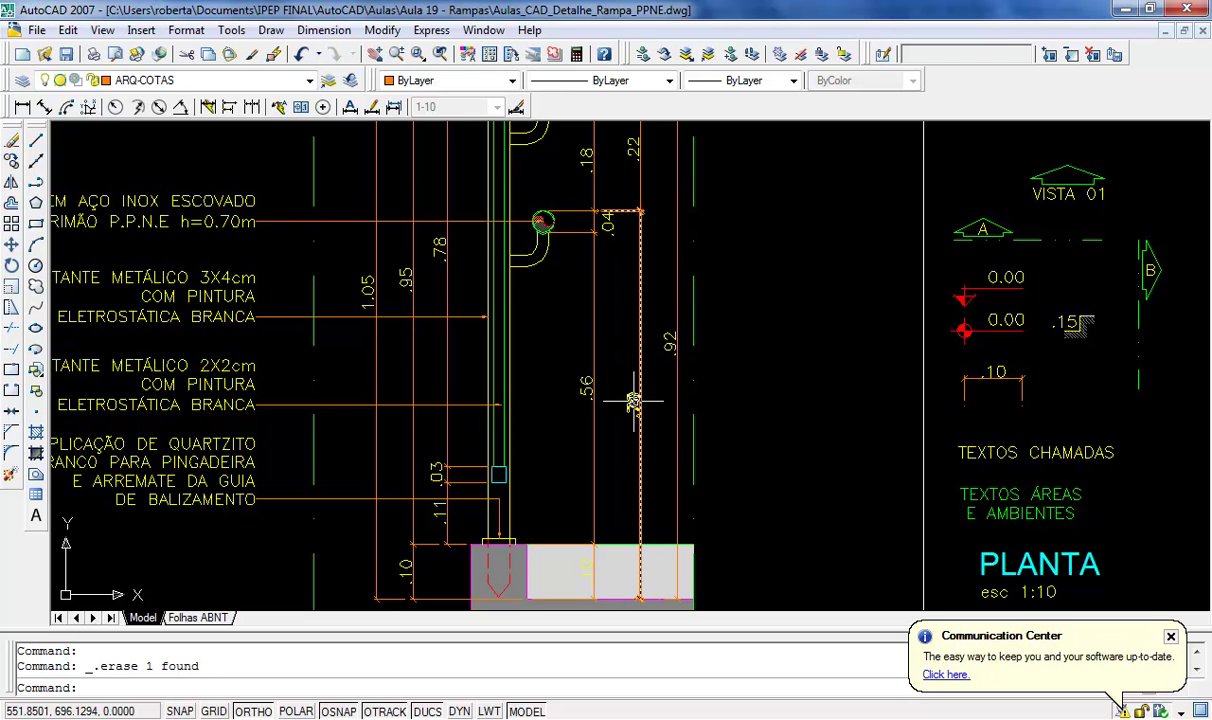
scroll(698, 400, "down", 1)
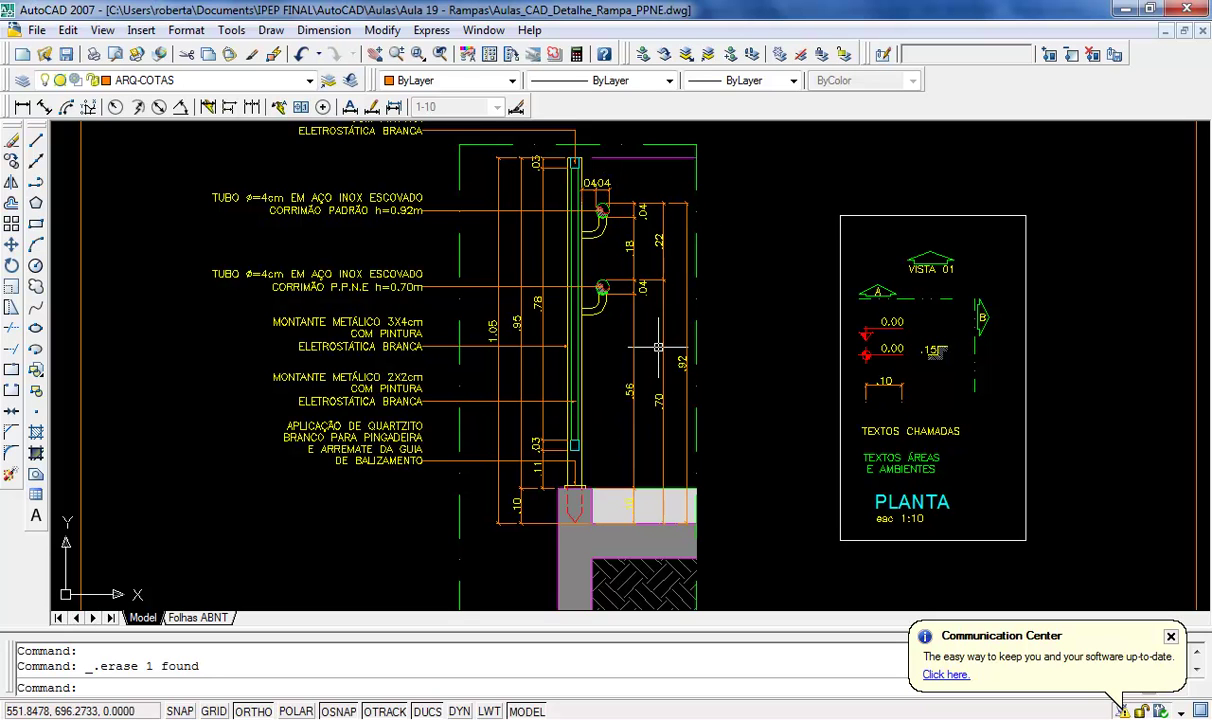
scroll(728, 314, "down", 5)
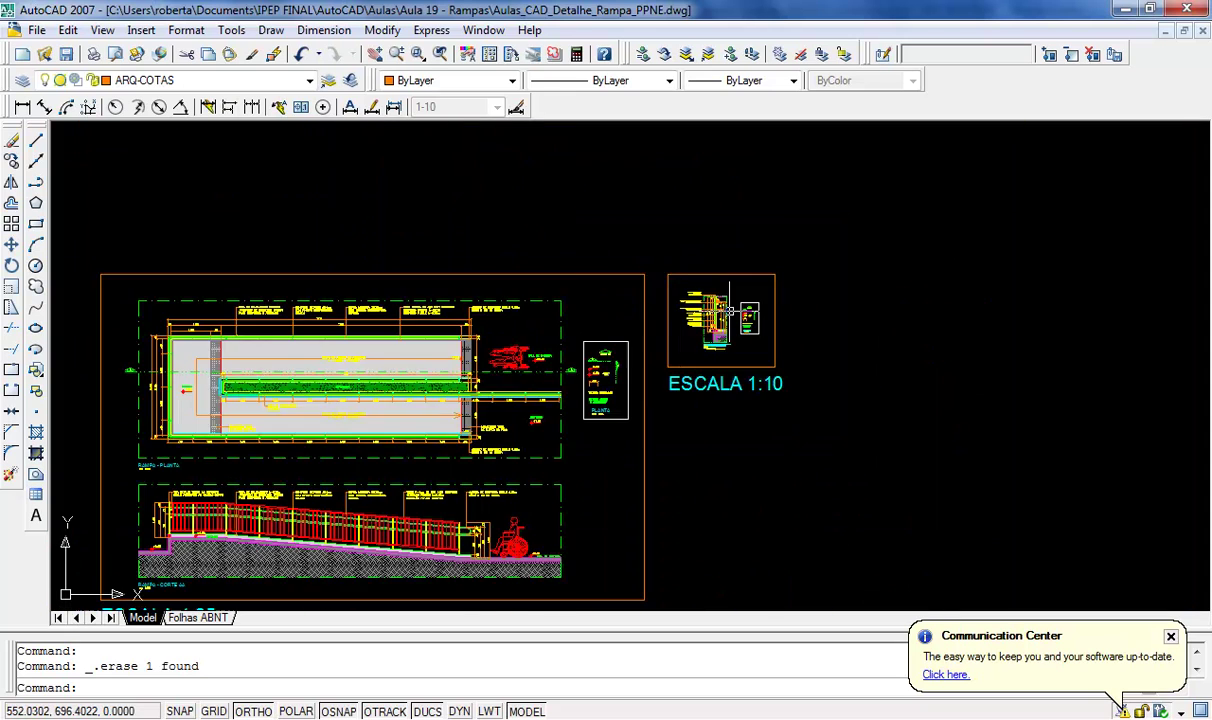
Step: Compare the wheelchair user figure beside HALL DE ENTRADA in the ramp plan with the one in section AA
scroll(730, 313, "down", 3)
scroll(607, 357, "up", 10)
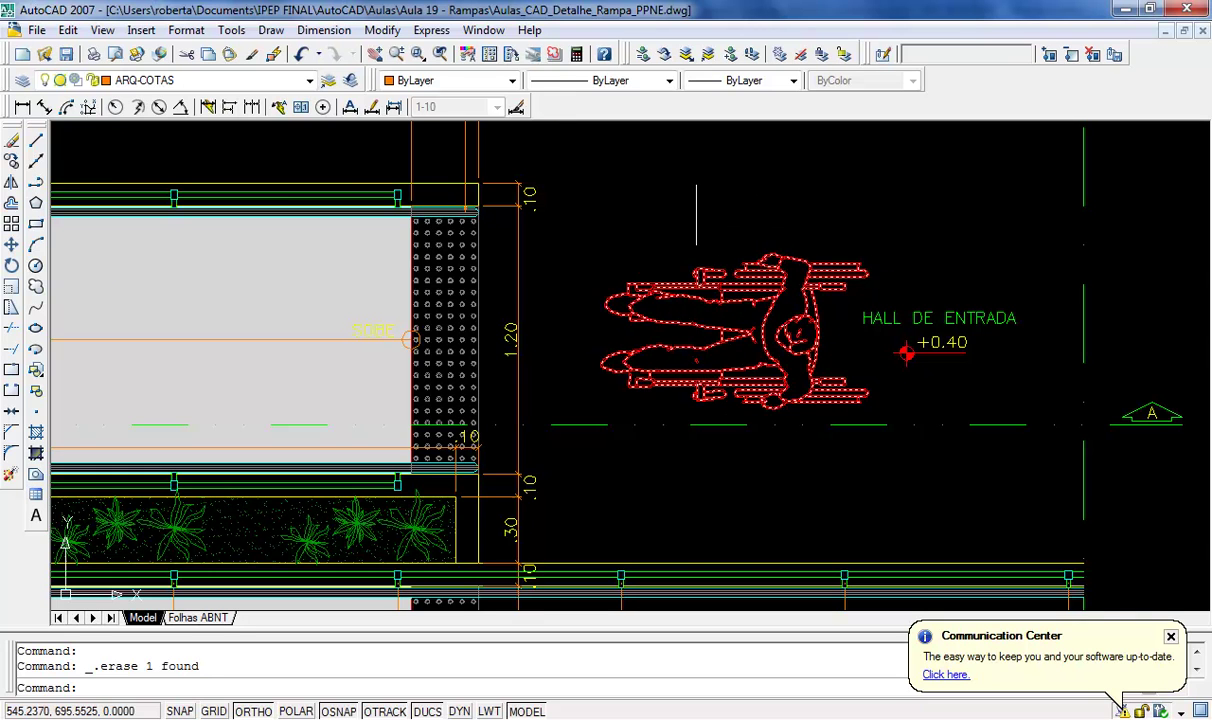
scroll(697, 205, "down", 3)
scroll(697, 205, "down", 3)
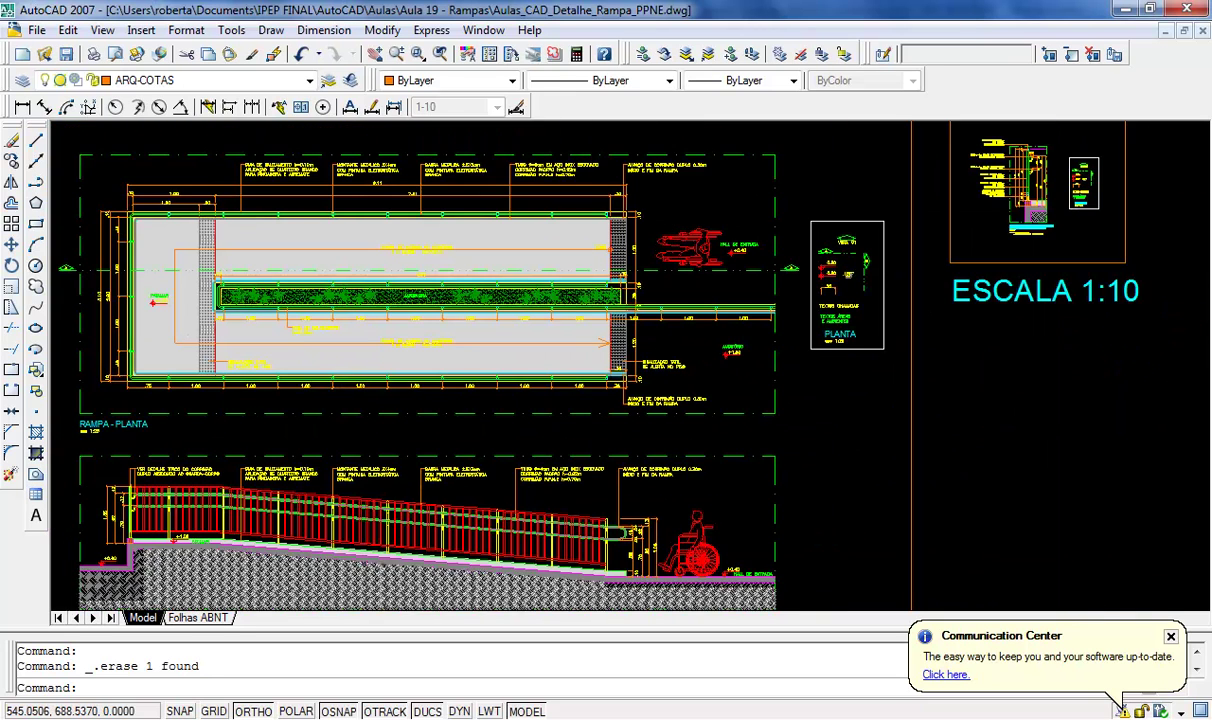
scroll(696, 523, "up", 6)
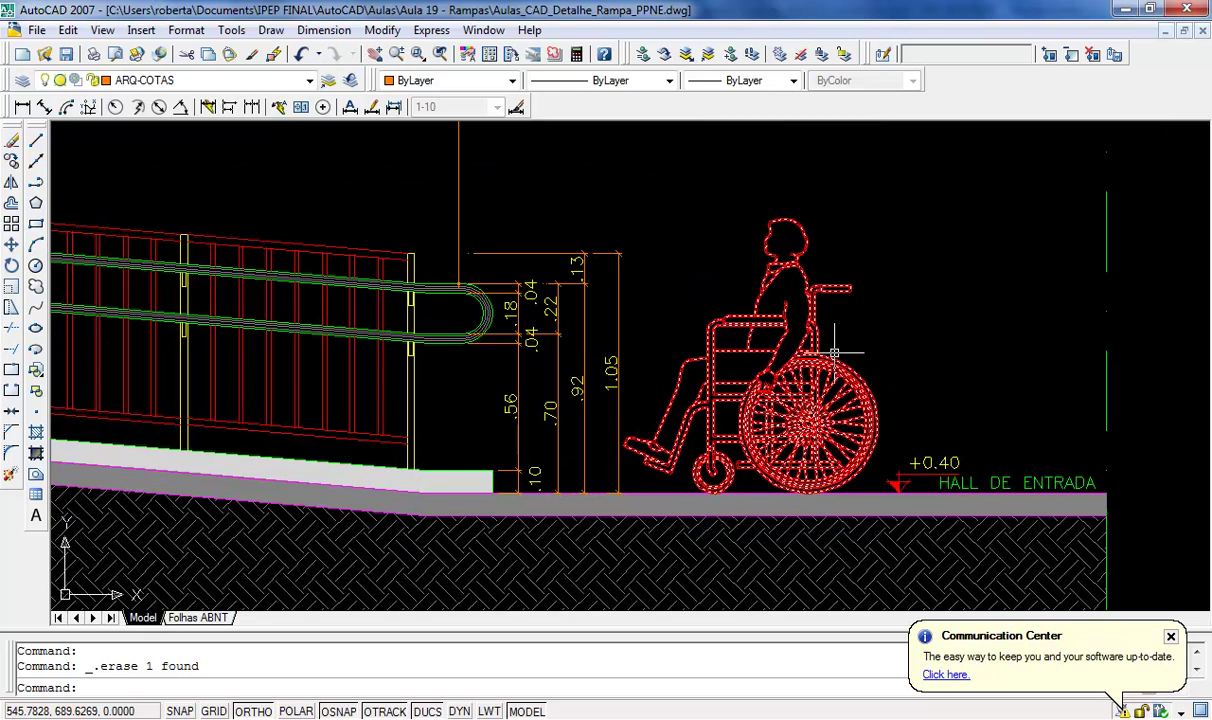
scroll(833, 352, "down", 5)
scroll(835, 350, "down", 3)
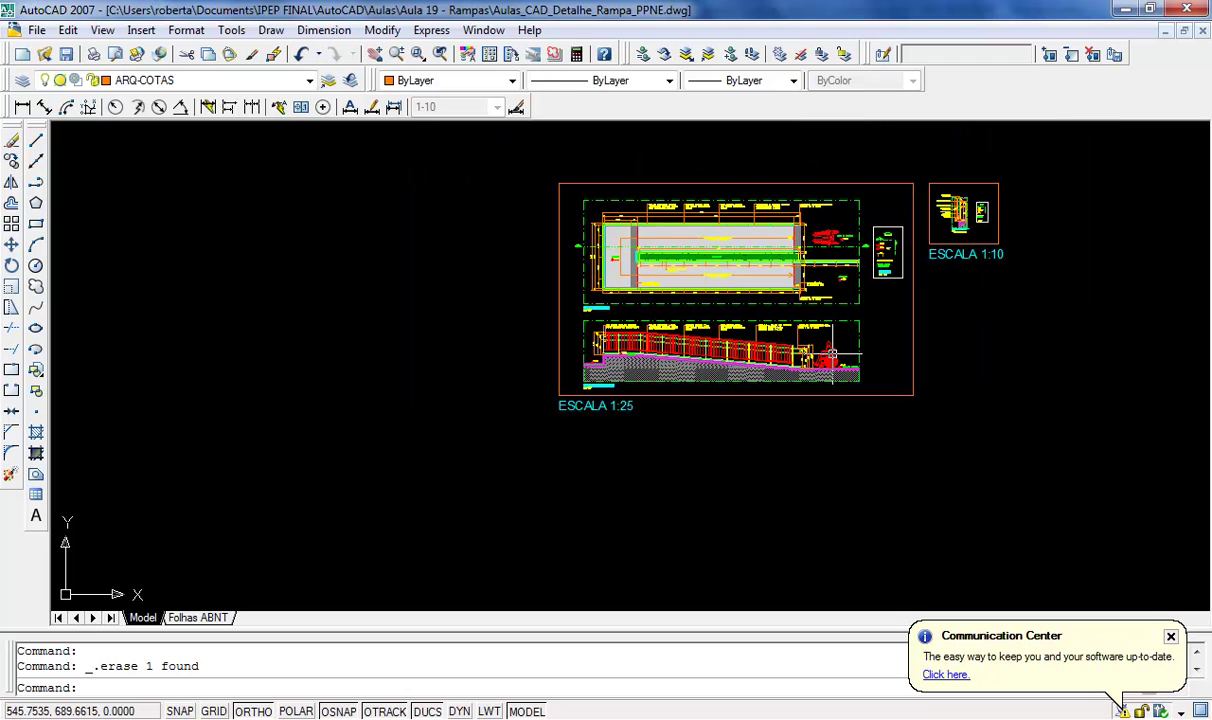
Step: Review the 1:25 and 1:10 drawings together and read the slope in the RAMPA DE ACESSO AO AUDITÓRIO label
scroll(860, 210, "up", 4)
scroll(600, 180, "down", 3)
scroll(917, 272, "up", 2)
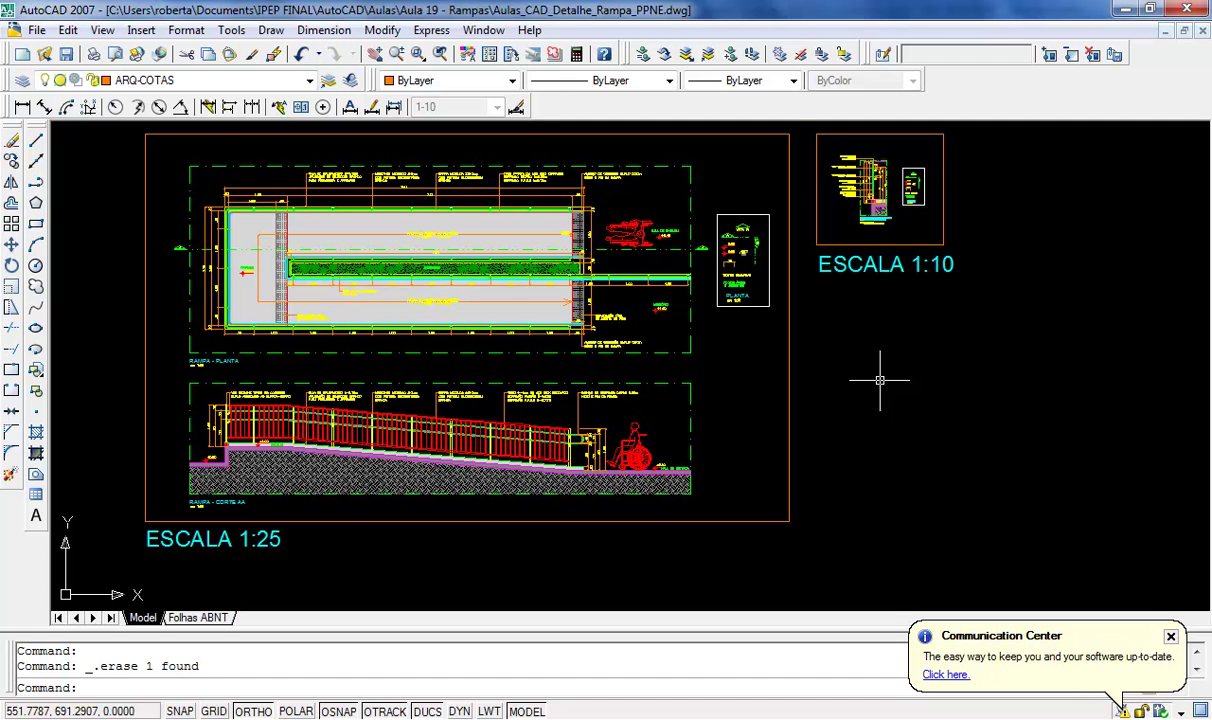
scroll(500, 252, "up", 8)
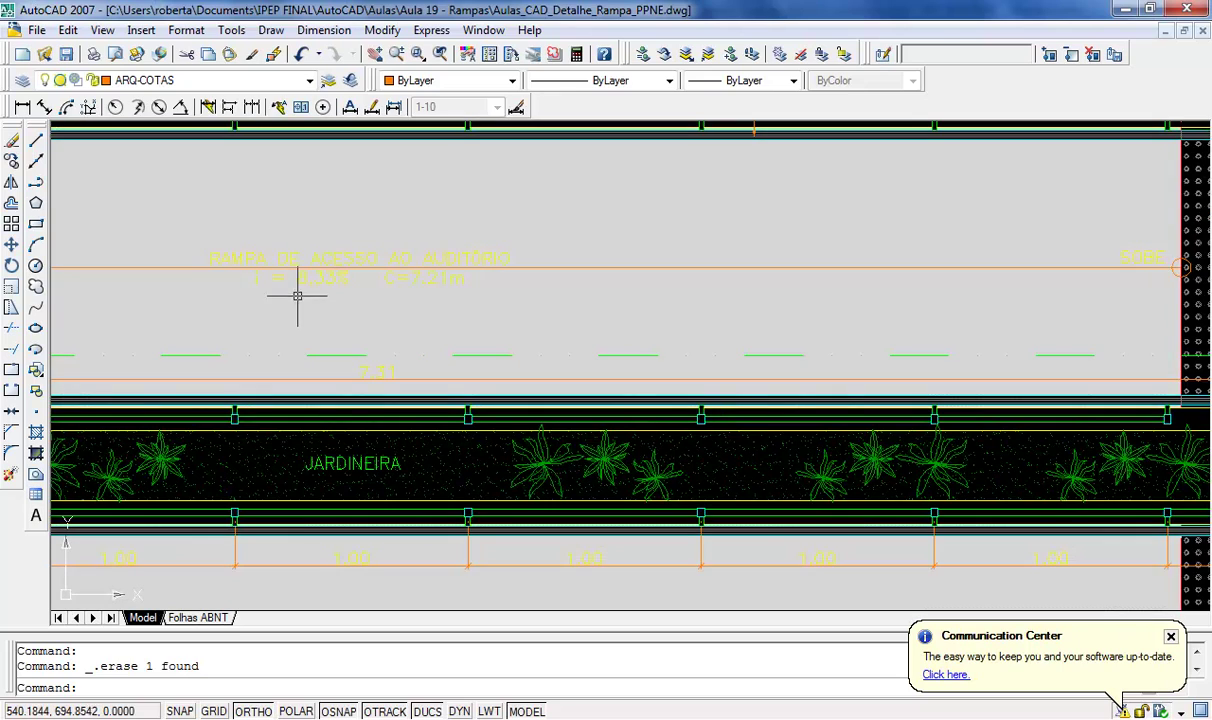
scroll(317, 280, "down", 10)
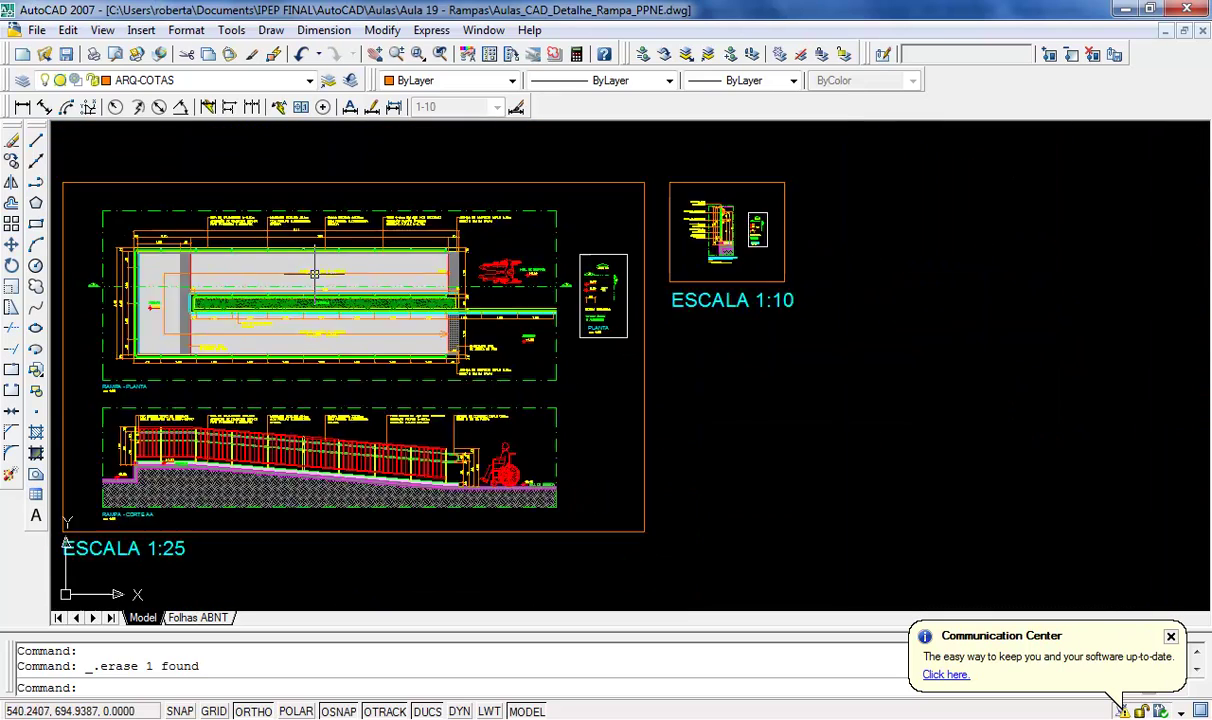
Step: Draw a rectangle 1 unit wide and 0.0833 high in the empty area outside the 1:25 sheet frame
scroll(616, 369, "up", 4)
scroll(616, 369, "up", 3)
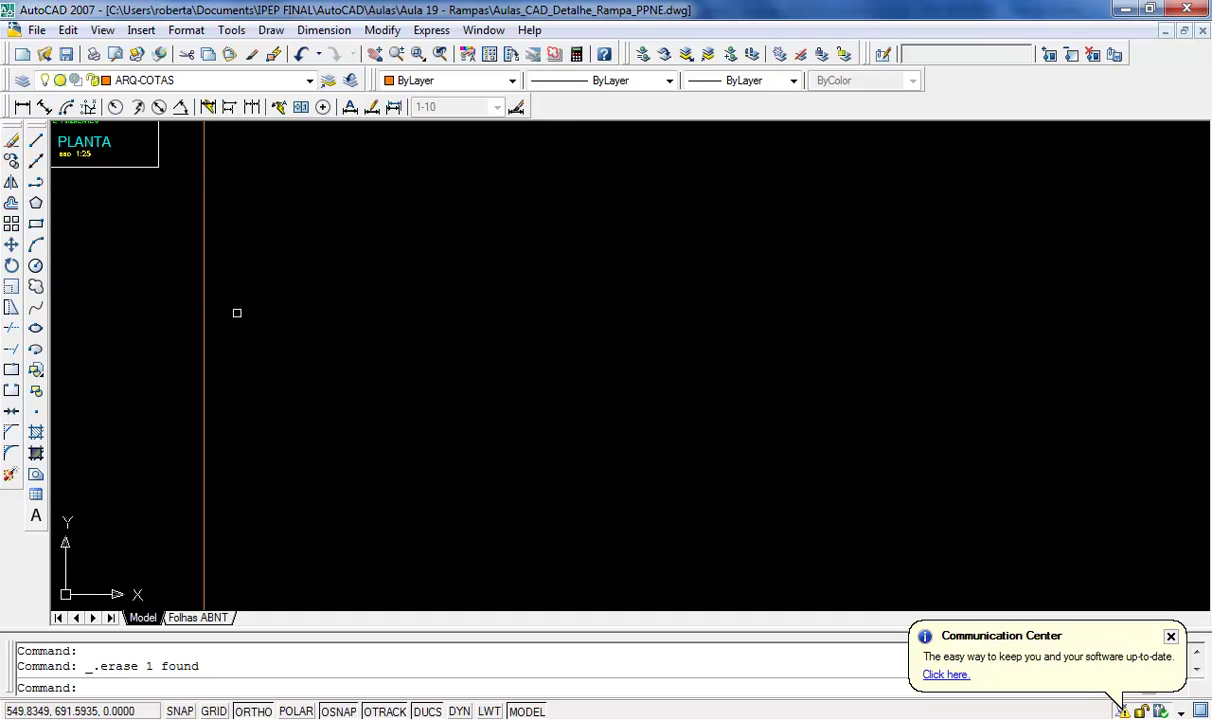
left_click(40, 228)
left_click(422, 248)
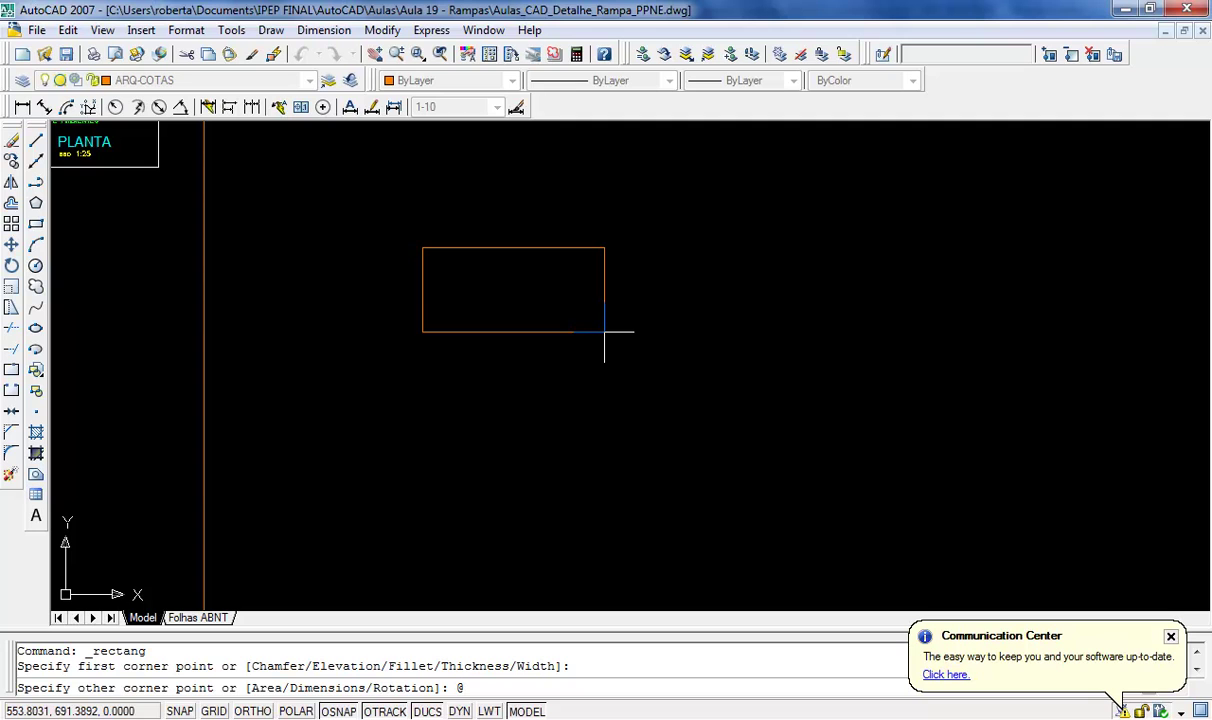
type("@1,0.0833")
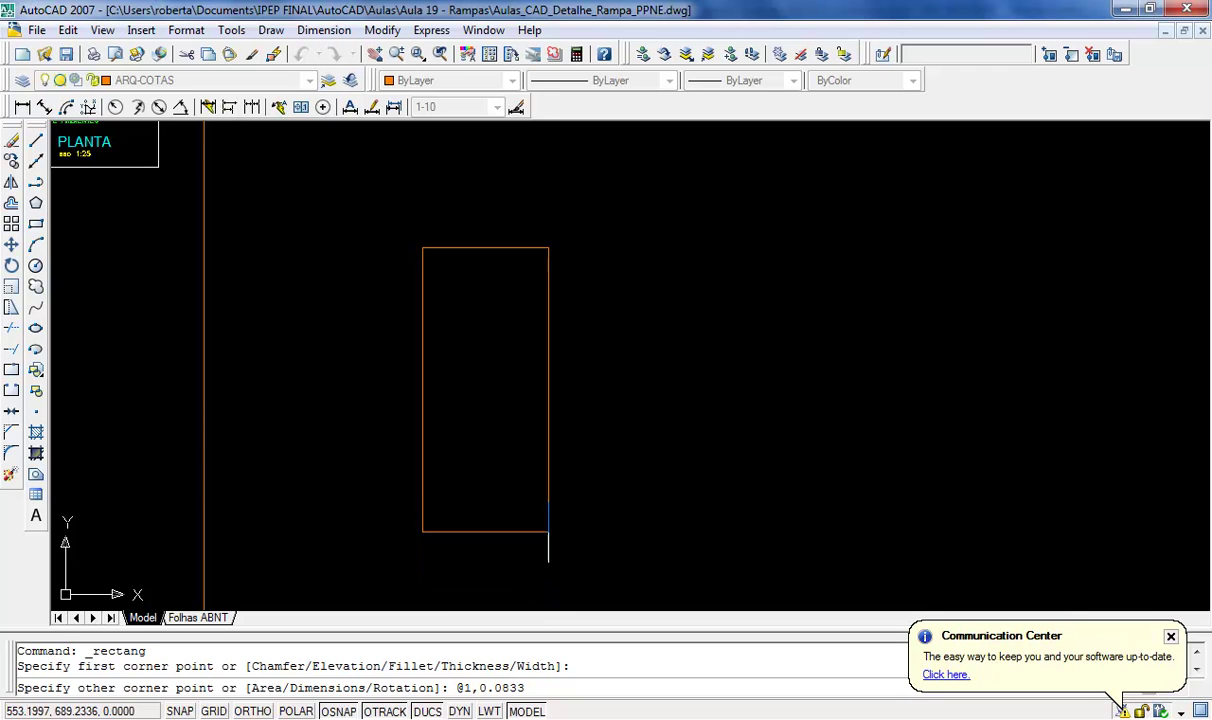
key("Return")
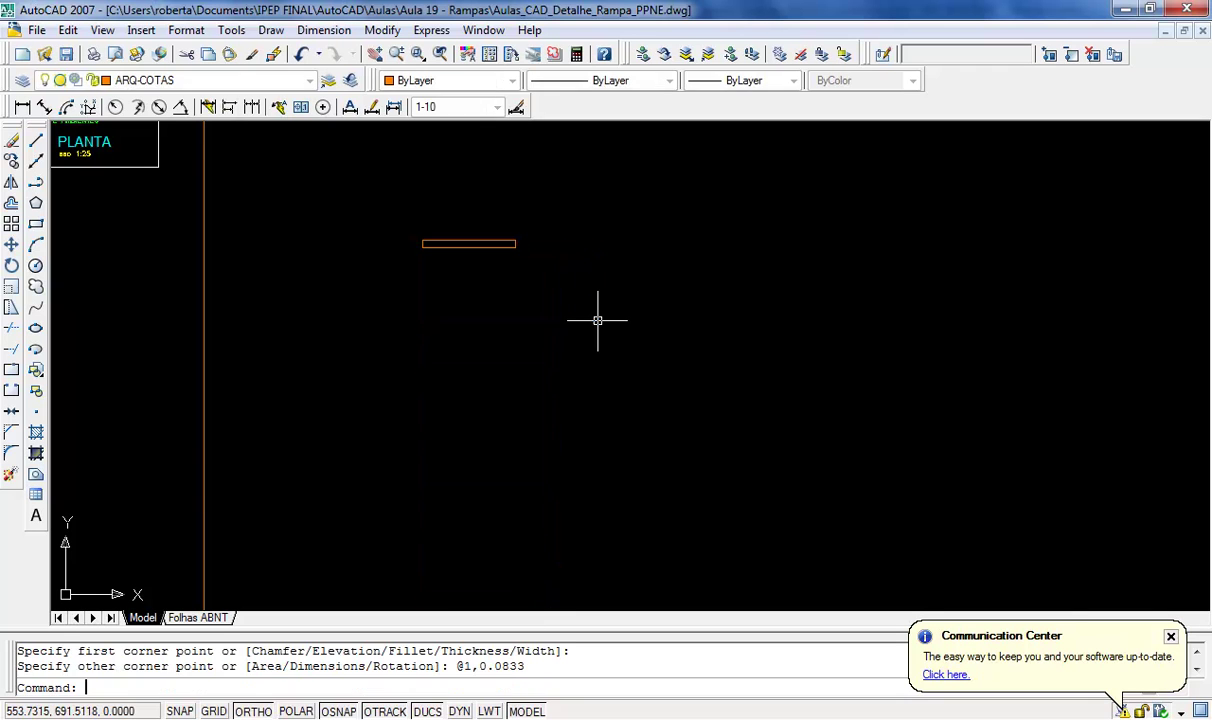
Step: Measure the length of the new rectangle's lower edge from corner to corner
scroll(460, 237, "up", 5)
type("dist")
key("Return")
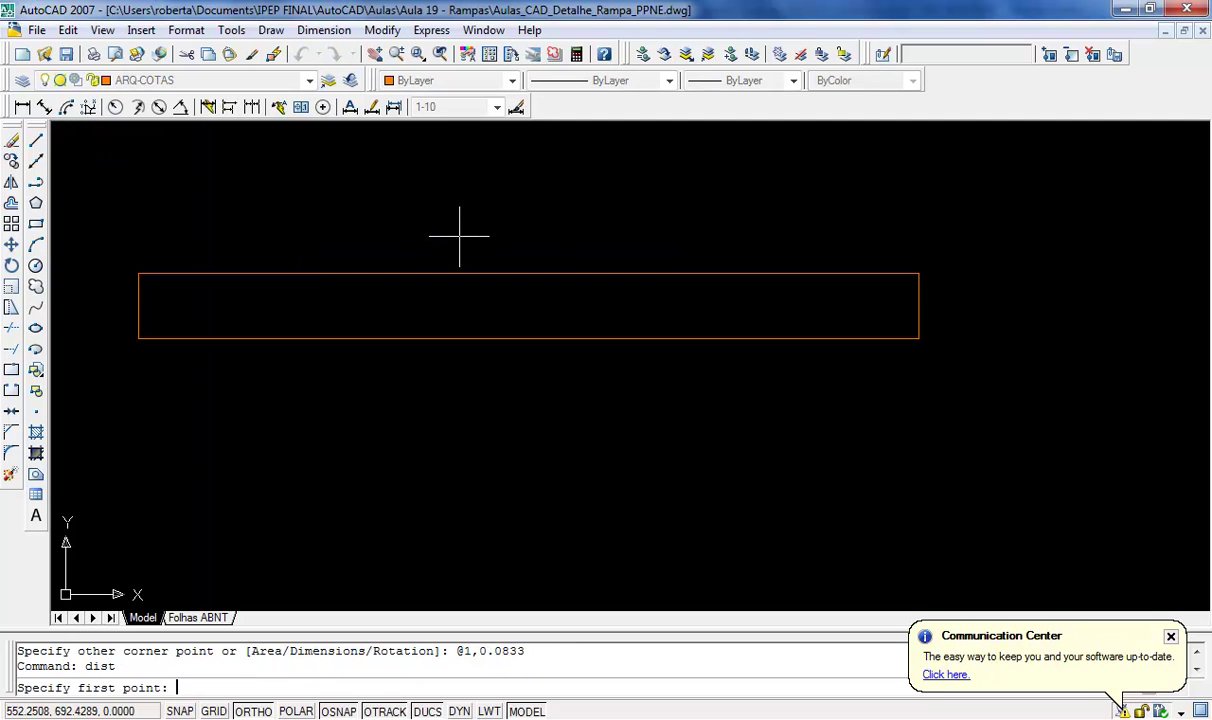
left_click(138, 338)
left_click(918, 338)
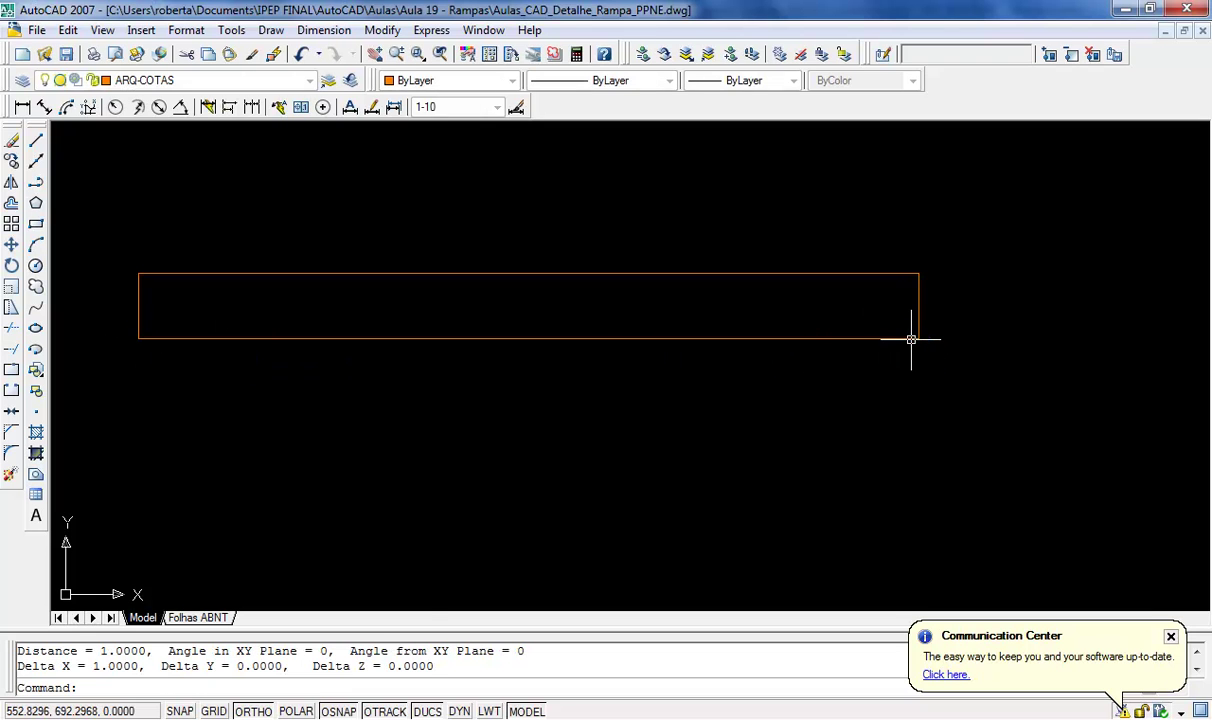
Step: Measure the height of the 1 by 0.0833 rectangle along its right edge, from corner to corner
right_click(933, 245)
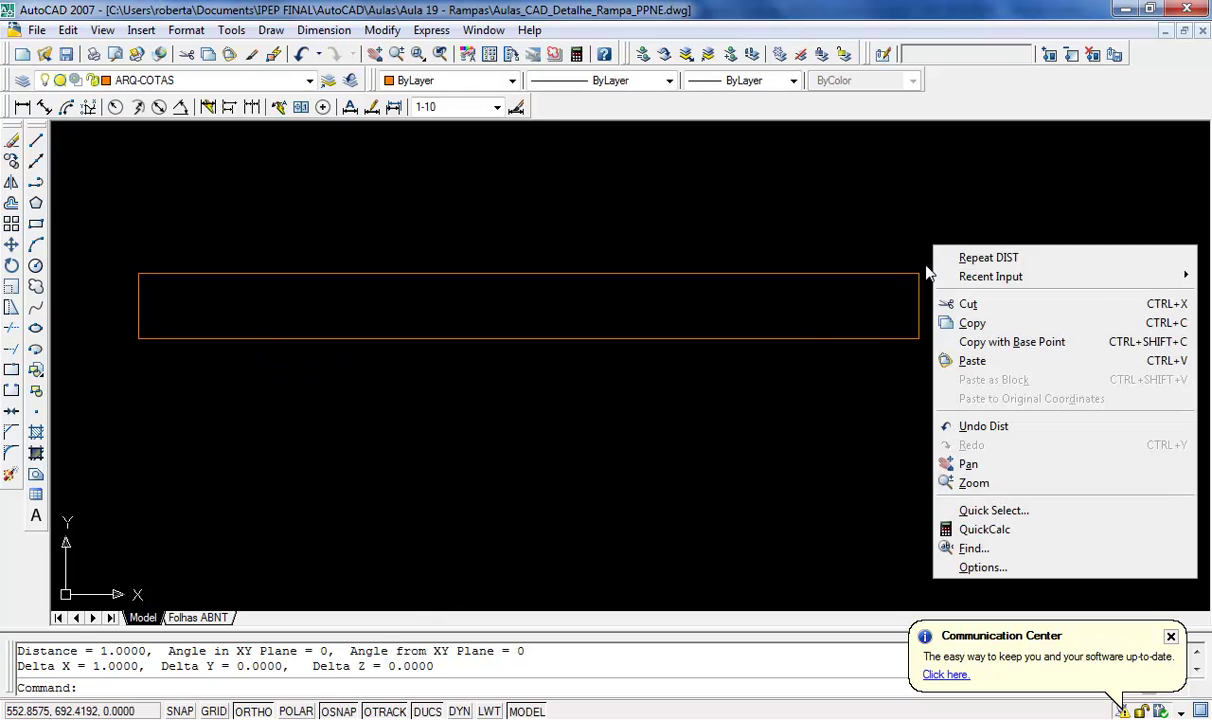
left_click(965, 257)
left_click(918, 273)
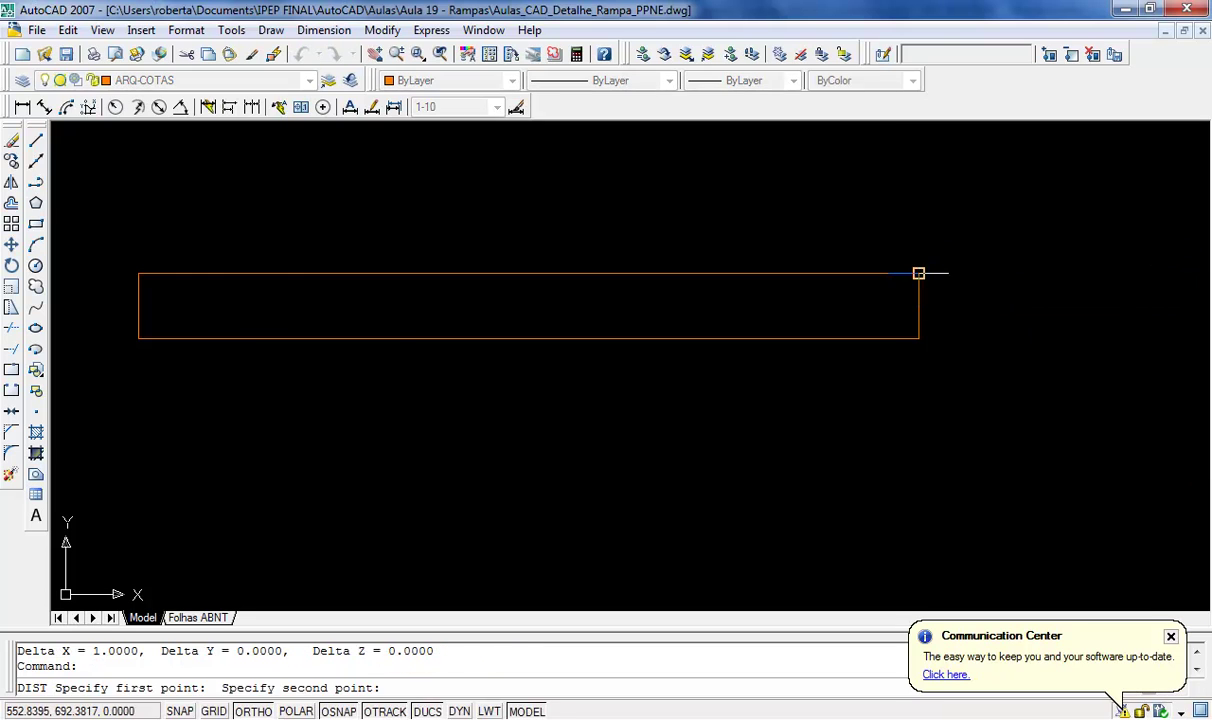
left_click(918, 338)
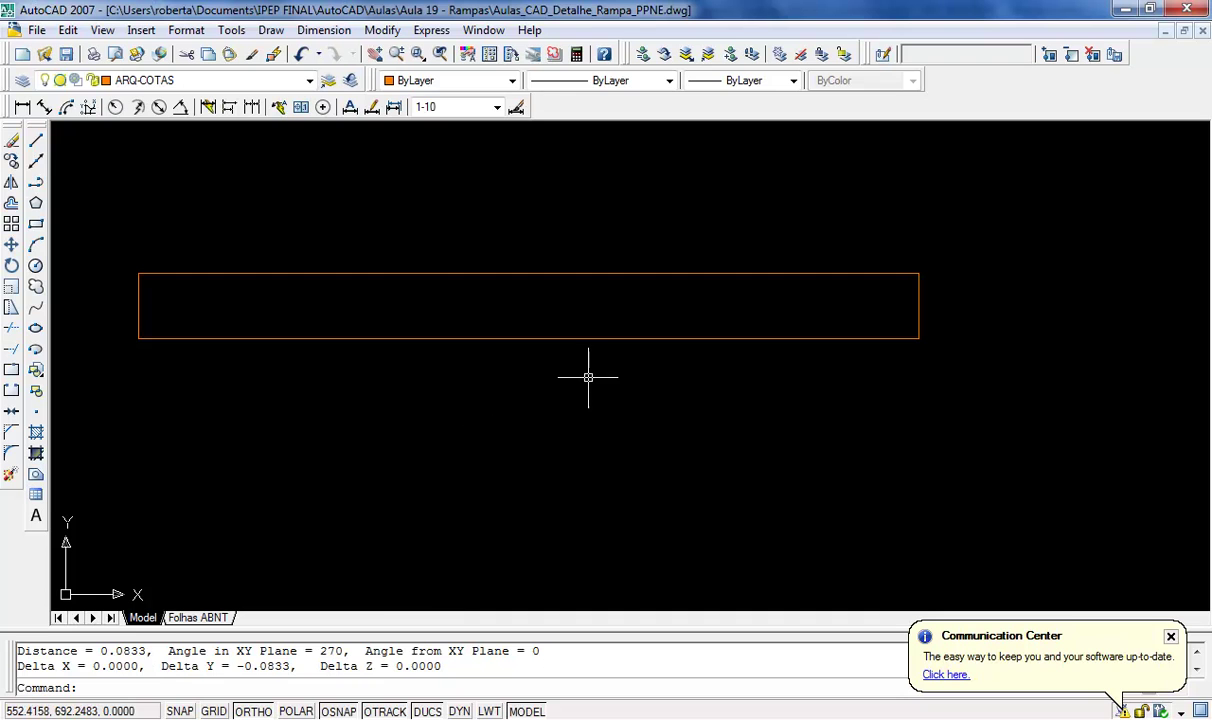
Step: Draw a diagonal line from the rectangle's lower-left corner to its upper-right corner
left_click(36, 142)
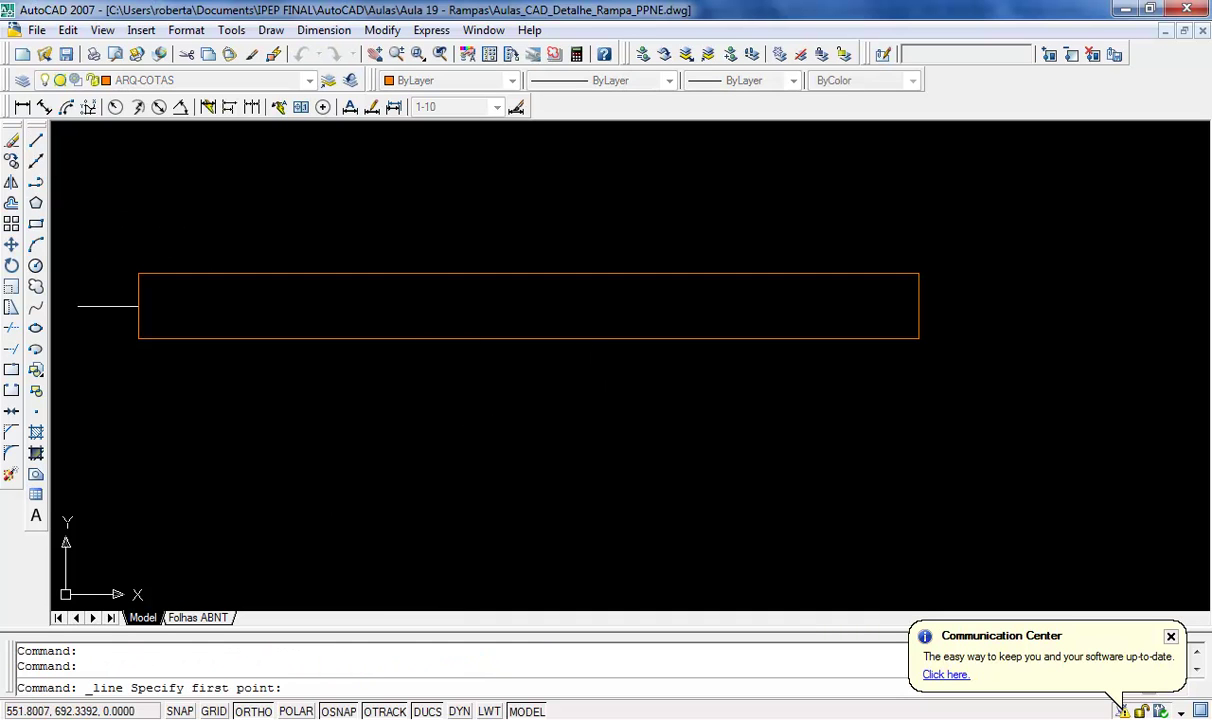
left_click(138, 338)
left_click(920, 273)
right_click(920, 273)
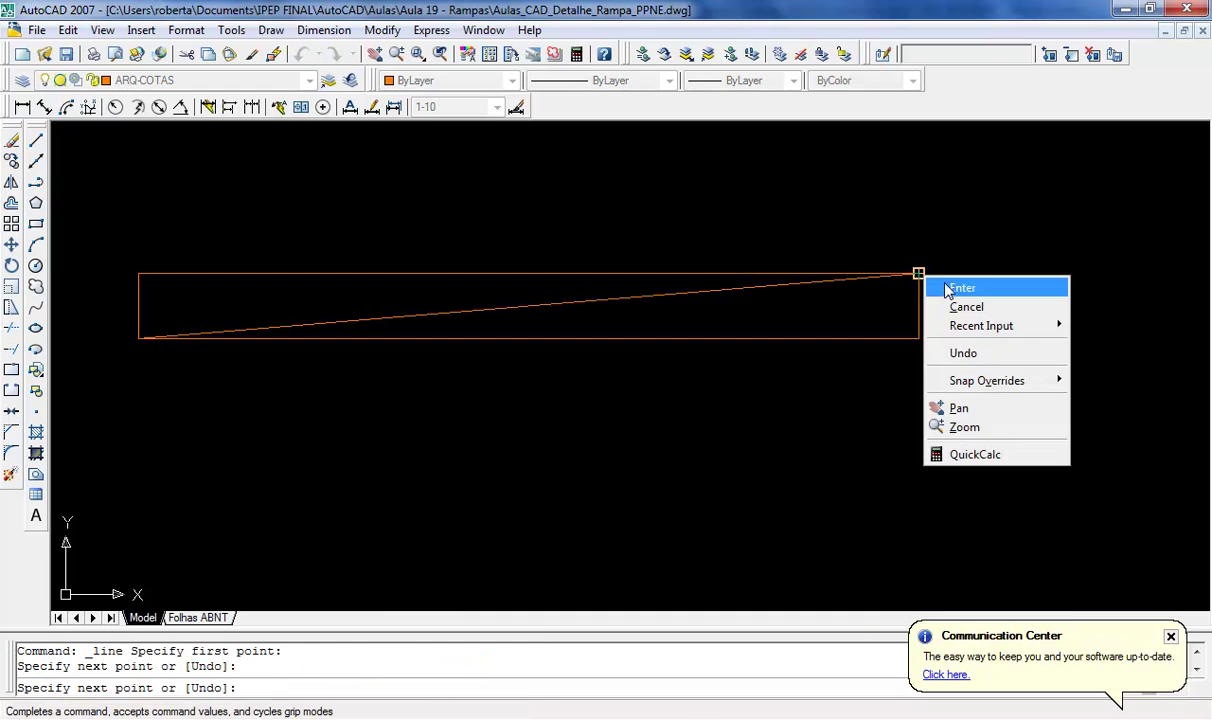
left_click(966, 281)
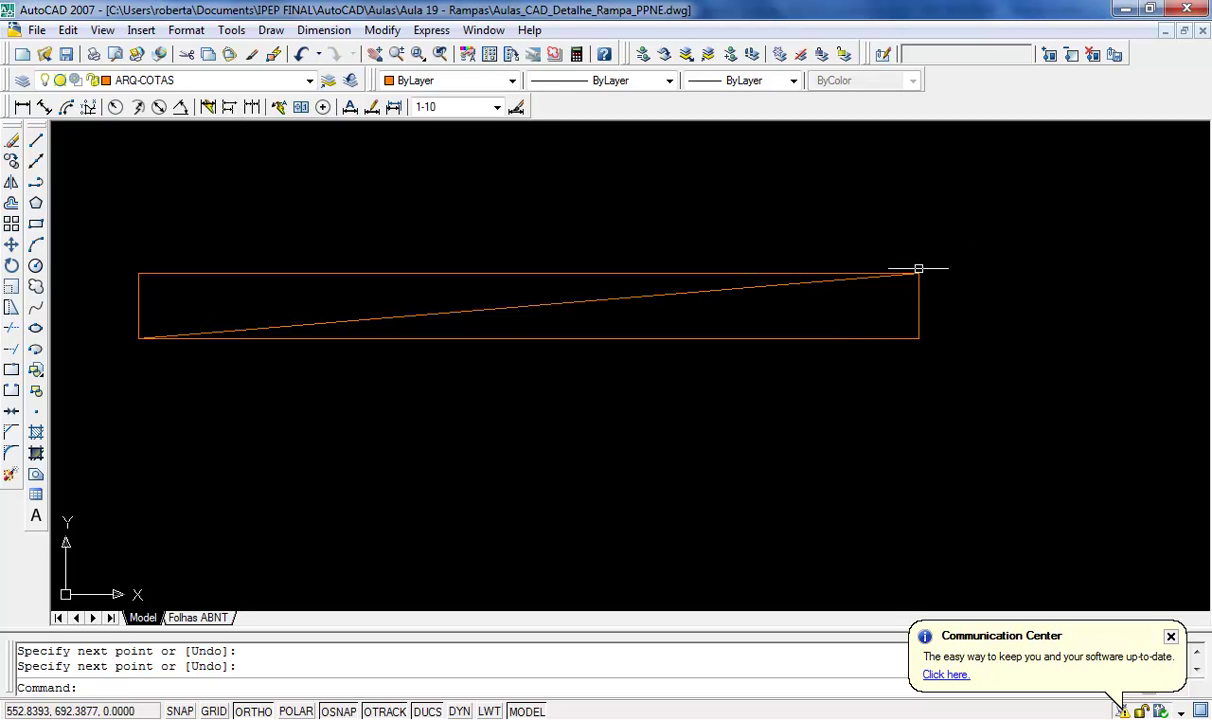
Step: Erase the demonstration rectangle together with its diagonal line
scroll(927, 308, "down", 4)
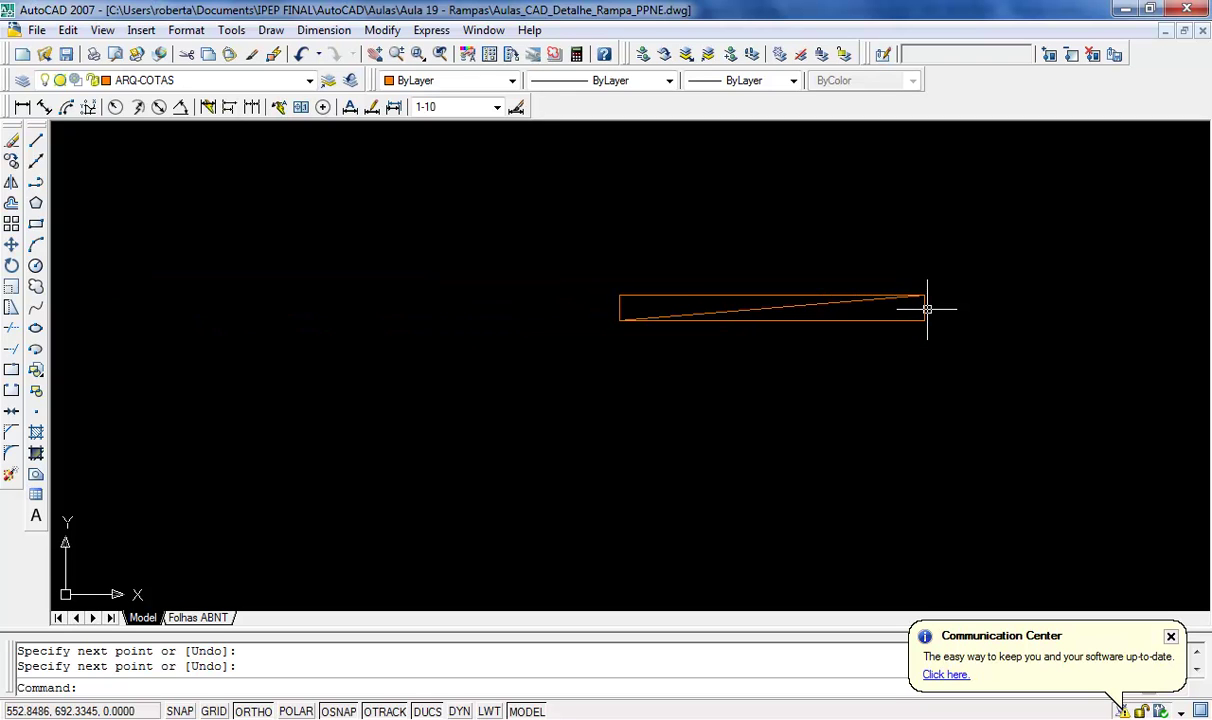
scroll(927, 308, "up", 4)
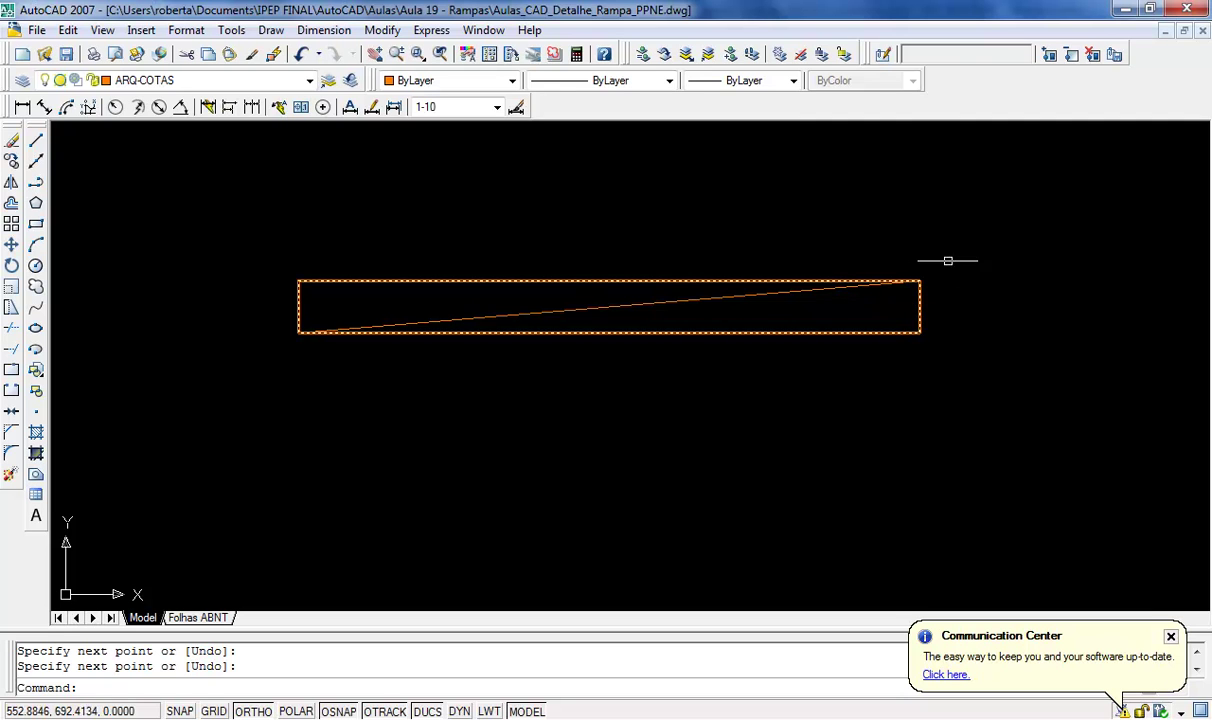
scroll(945, 265, "down", 3)
scroll(933, 257, "up", 3)
left_click(233, 227)
left_click(1035, 434)
key("Delete")
Step: Copy the green ramp surface line from section AA to the empty area outside the drawing frames, beyond the 1:10 sheet
scroll(1035, 434, "down", 5)
scroll(863, 431, "up", 1)
scroll(567, 438, "up", 8)
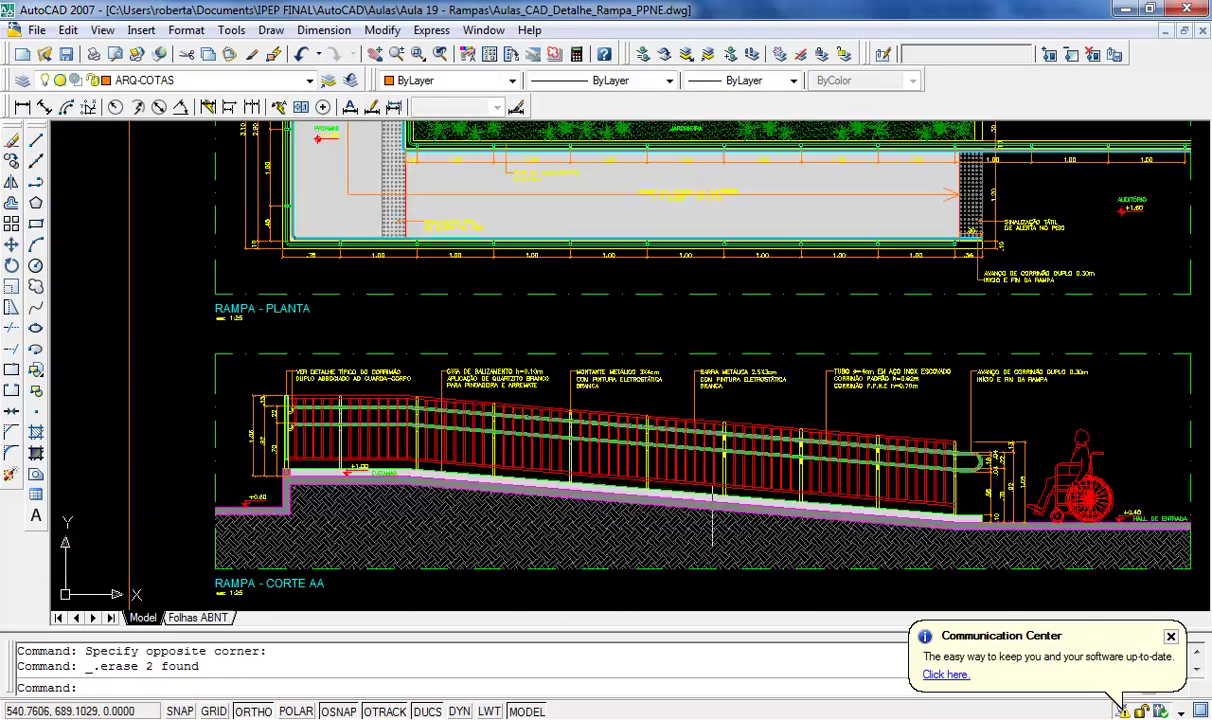
scroll(567, 438, "down", 2)
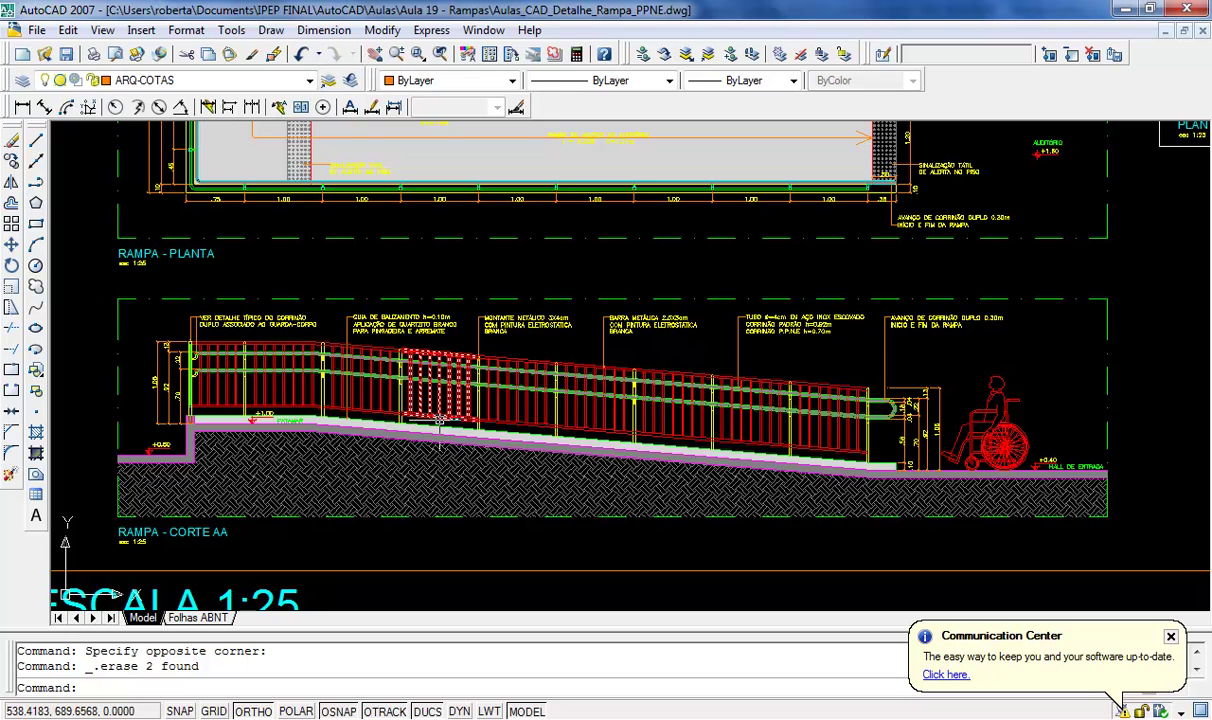
scroll(450, 428, "up", 3)
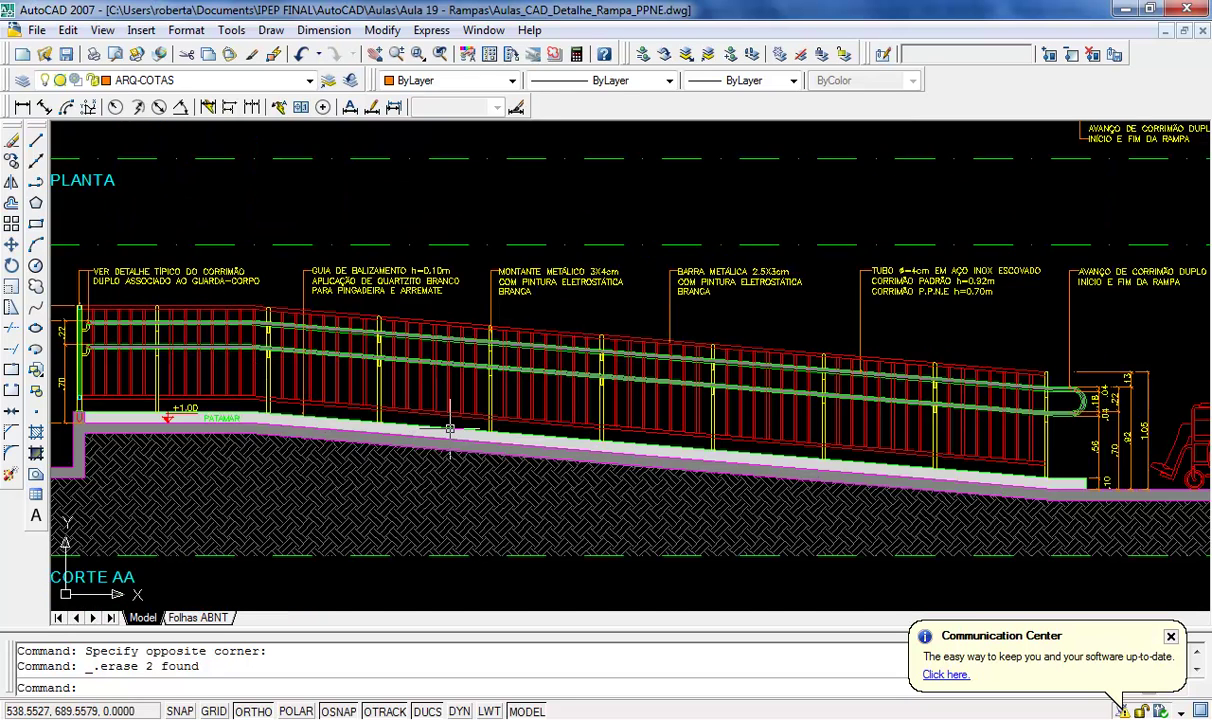
type("co")
key("Return")
left_click(450, 428)
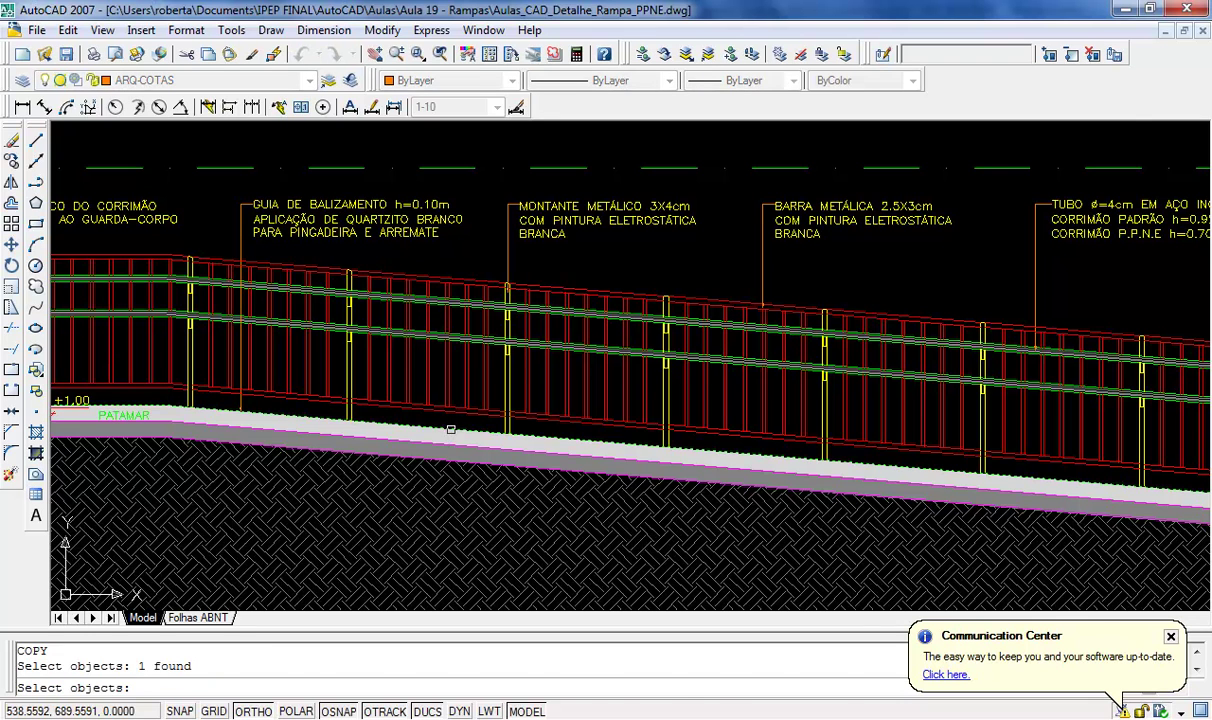
key("Return")
left_click(506, 433)
scroll(506, 433, "down", 6)
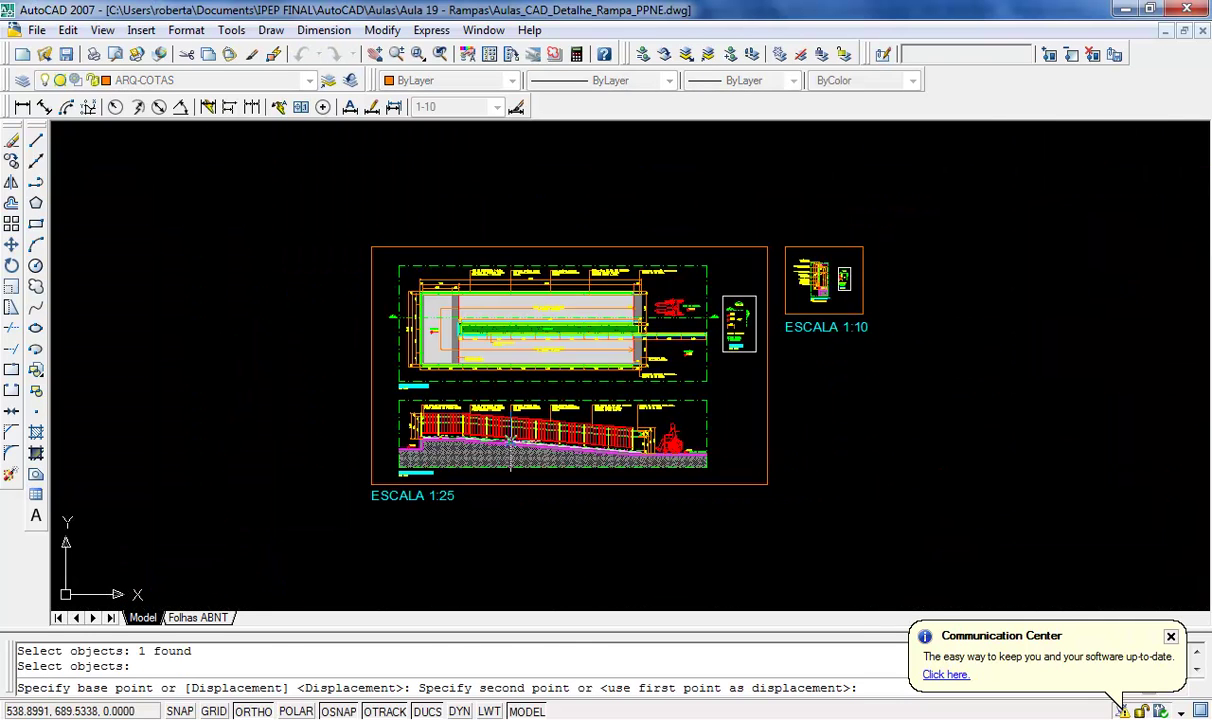
left_click(872, 528)
right_click(874, 322)
left_click(910, 333)
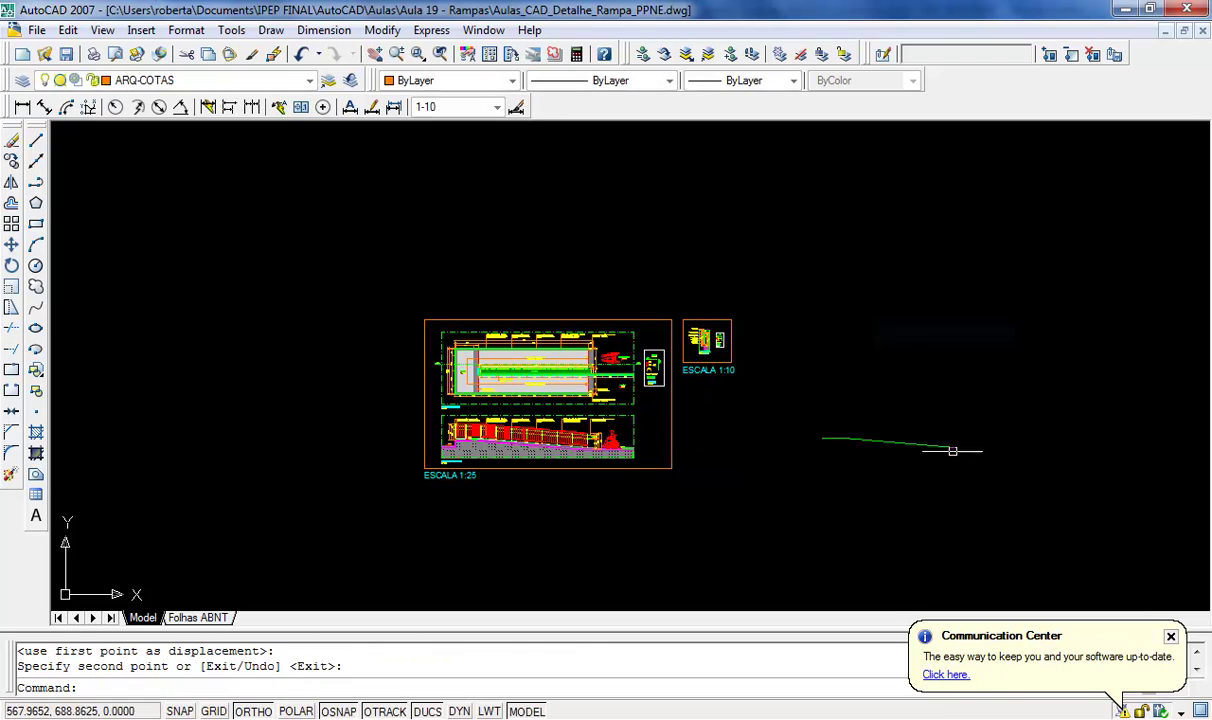
Step: Draw a horizontal line from a point on the copied ramp line, running beneath the slope towards its higher end
scroll(952, 441, "up", 8)
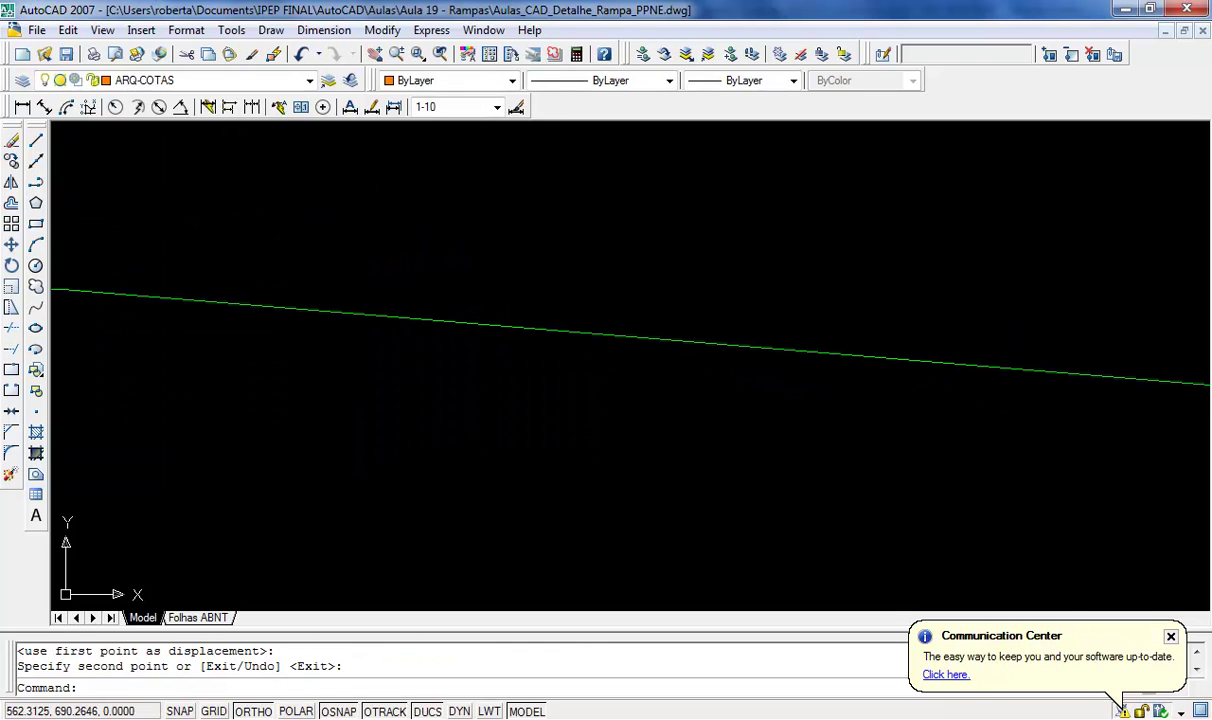
left_click(36, 140)
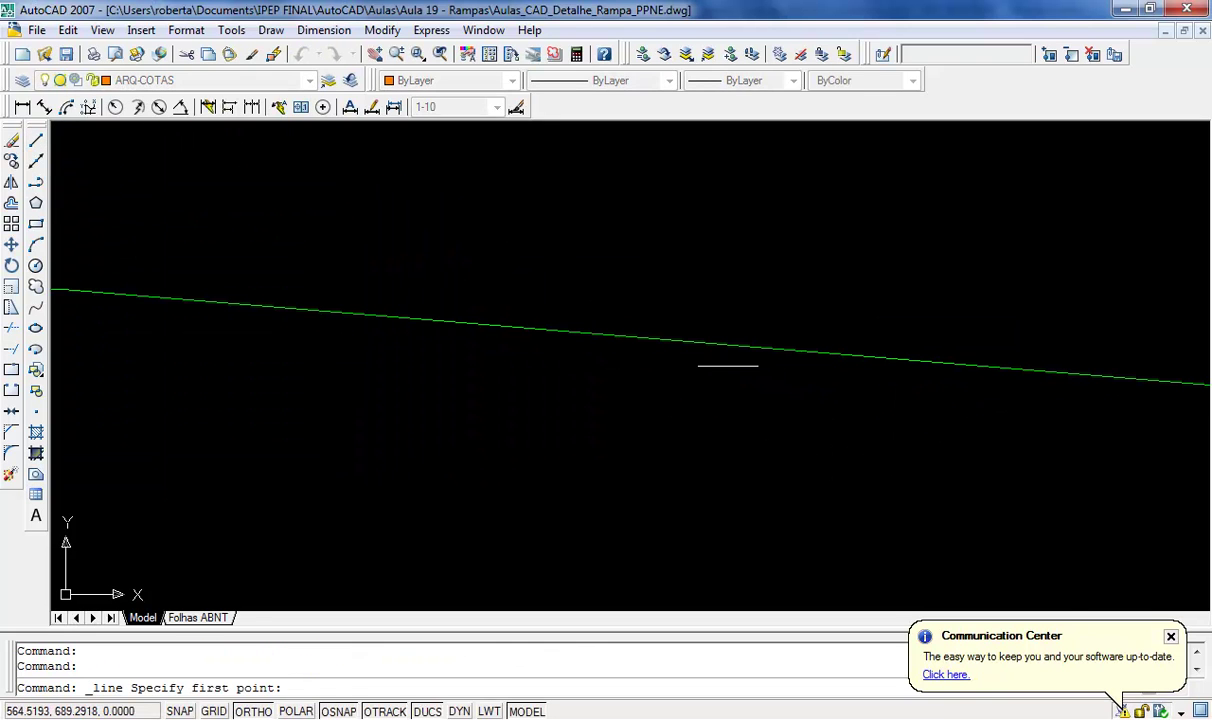
left_click(896, 358)
left_click(242, 400)
right_click(244, 399)
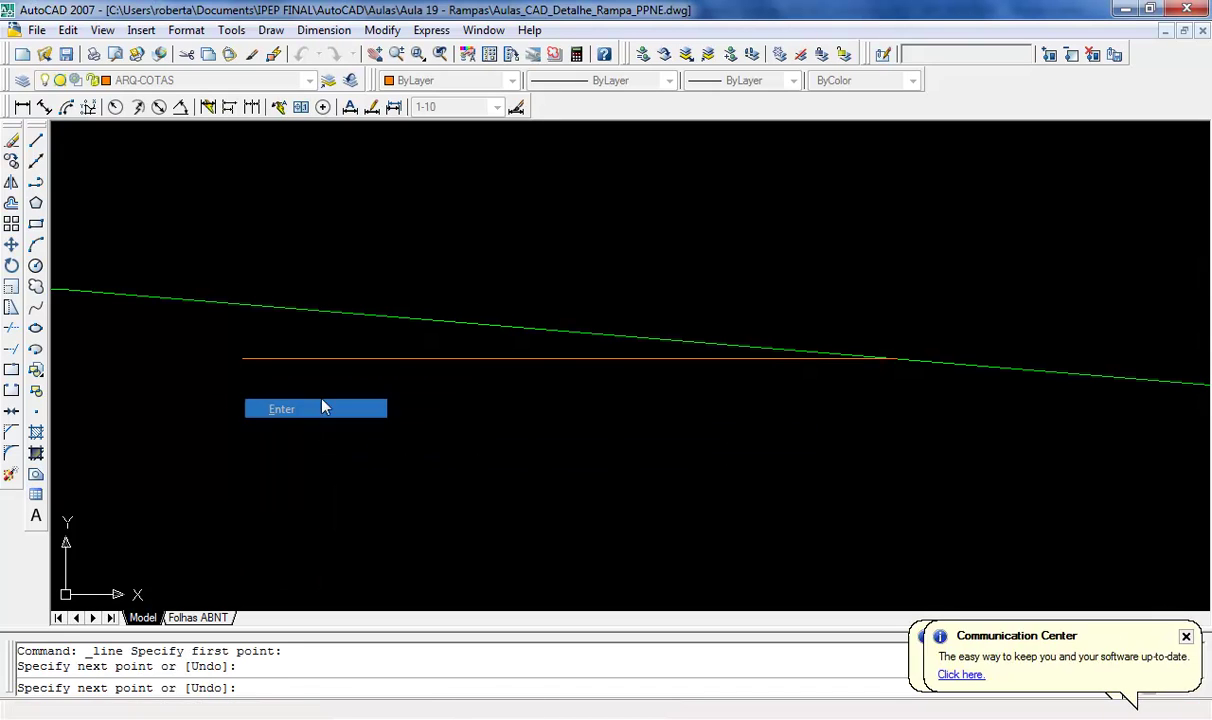
left_click(281, 410)
Step: Draw a vertical line upward from the point where the horizontal line meets the copied ramp line
right_click(799, 258)
left_click(830, 259)
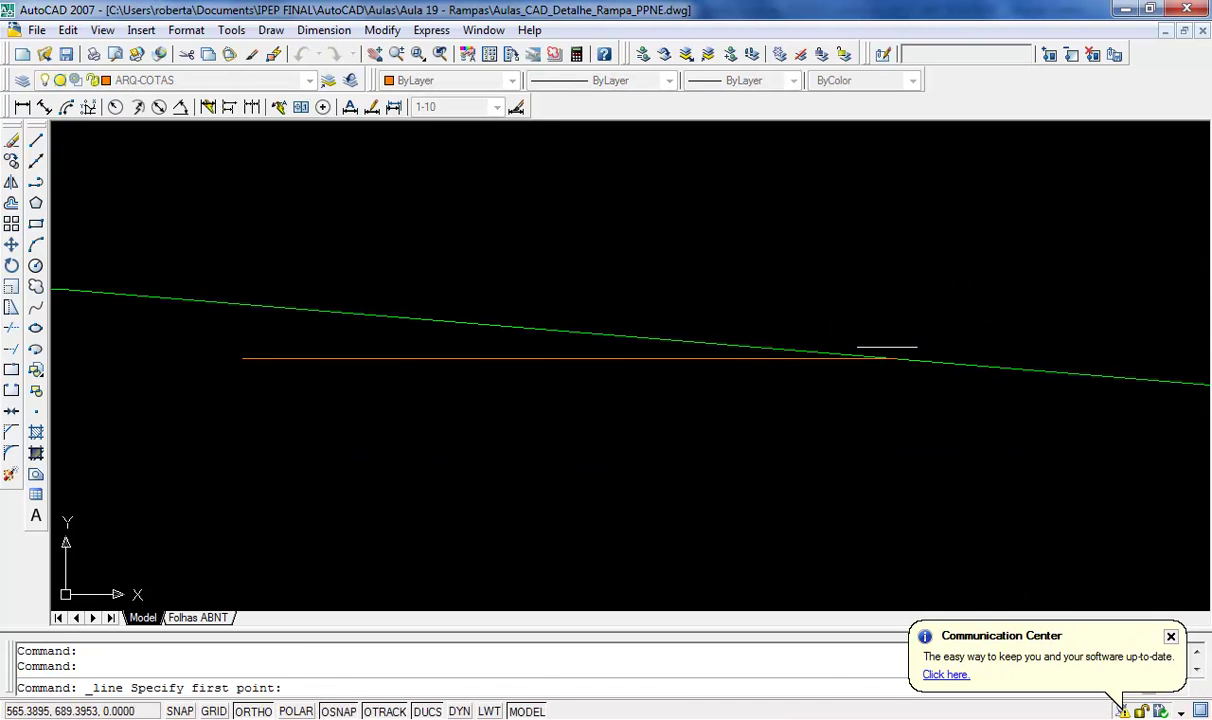
left_click(896, 358)
left_click(896, 243)
right_click(896, 243)
left_click(938, 254)
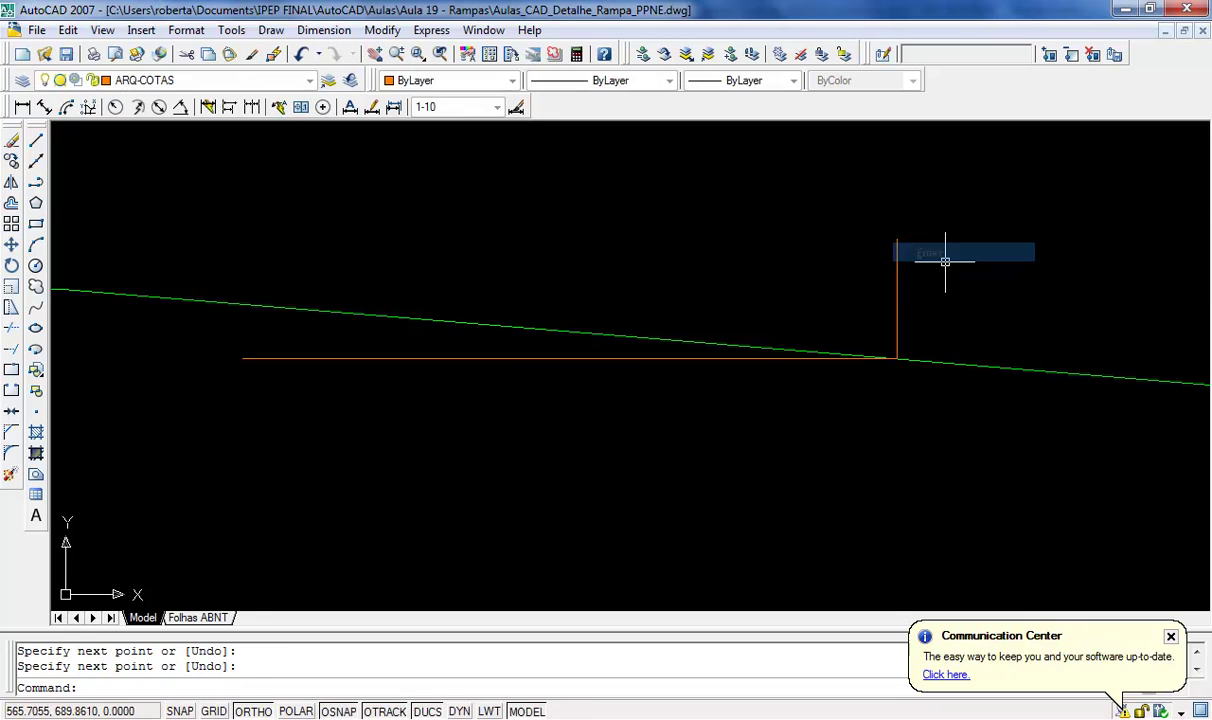
Step: Offset the vertical line towards the higher end of the ramp so that it crosses the slope
type("o")
key("Return")
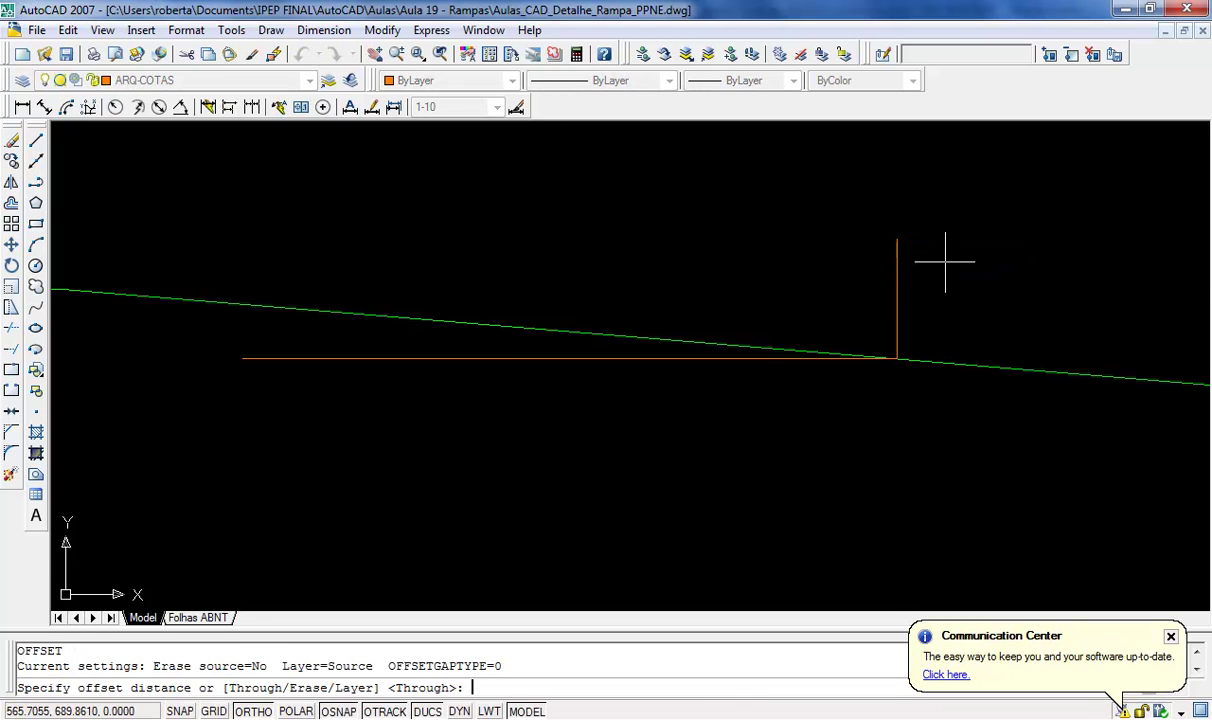
key("Return")
left_click(896, 262)
left_click(717, 287)
right_click(692, 283)
left_click(730, 300)
Step: Measure the rise along the offset vertical line, from its intersection with the ramp line down to the horizontal line
scroll(747, 343, "up", 5)
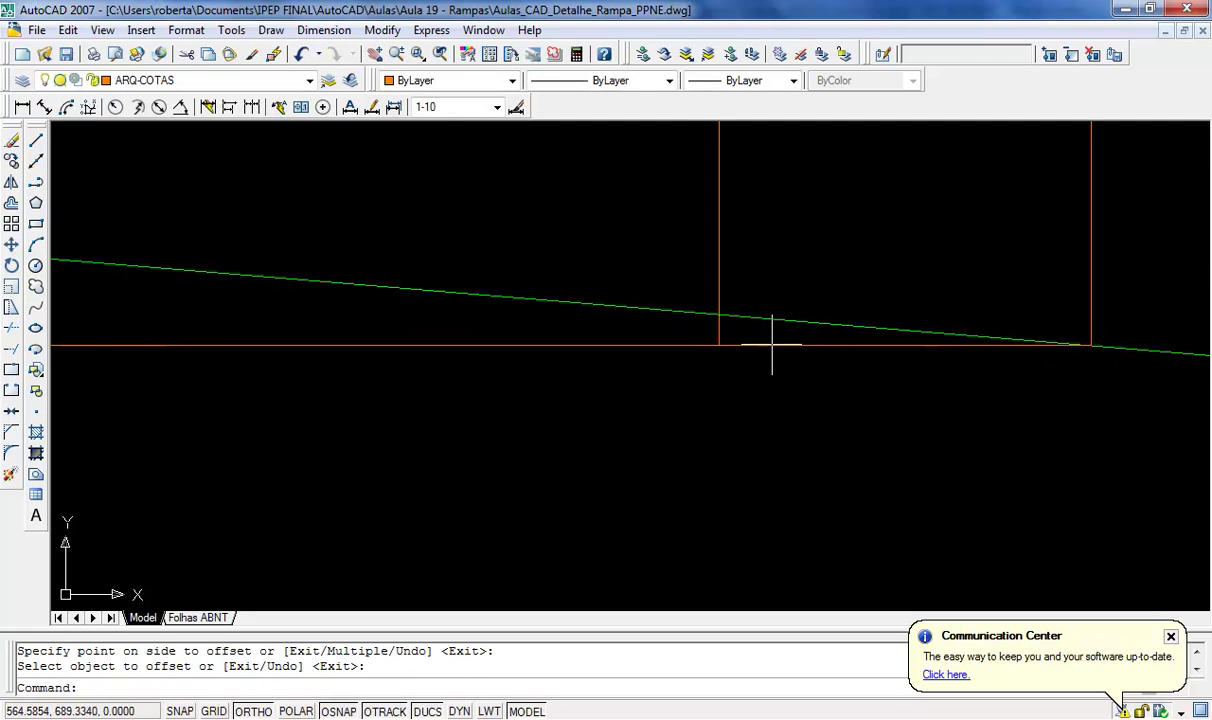
scroll(770, 315, "up", 2)
scroll(560, 282, "down", 3)
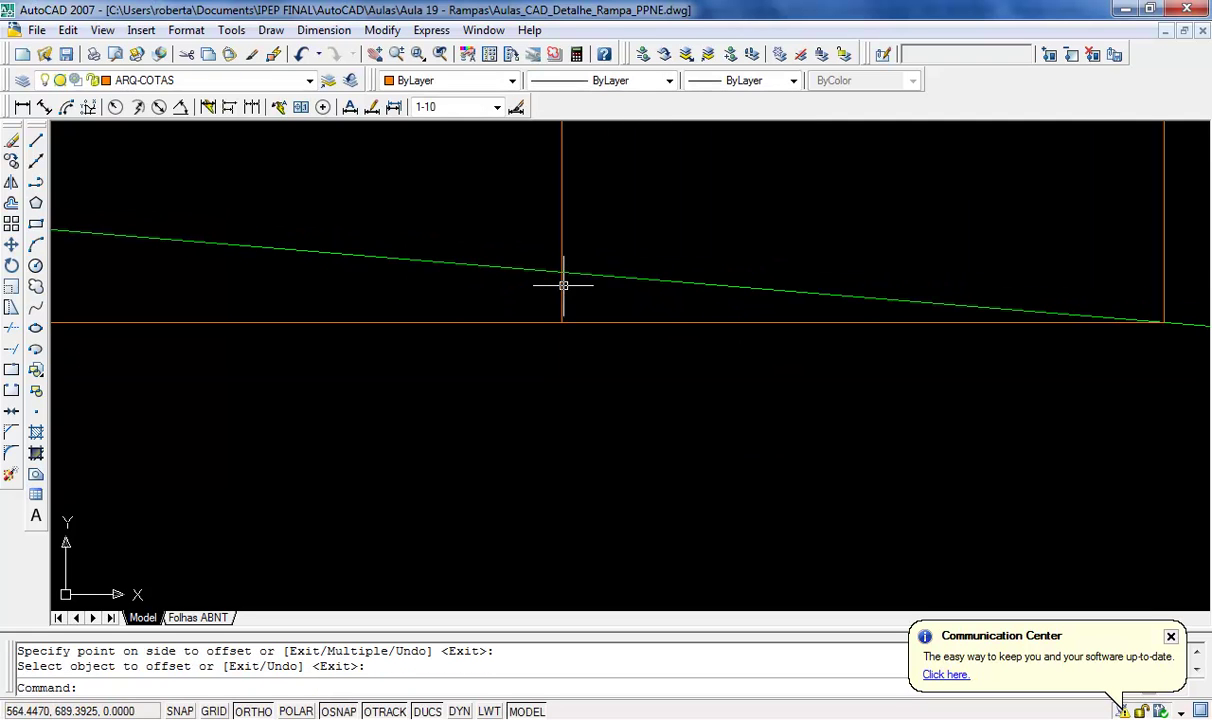
scroll(563, 280, "up", 4)
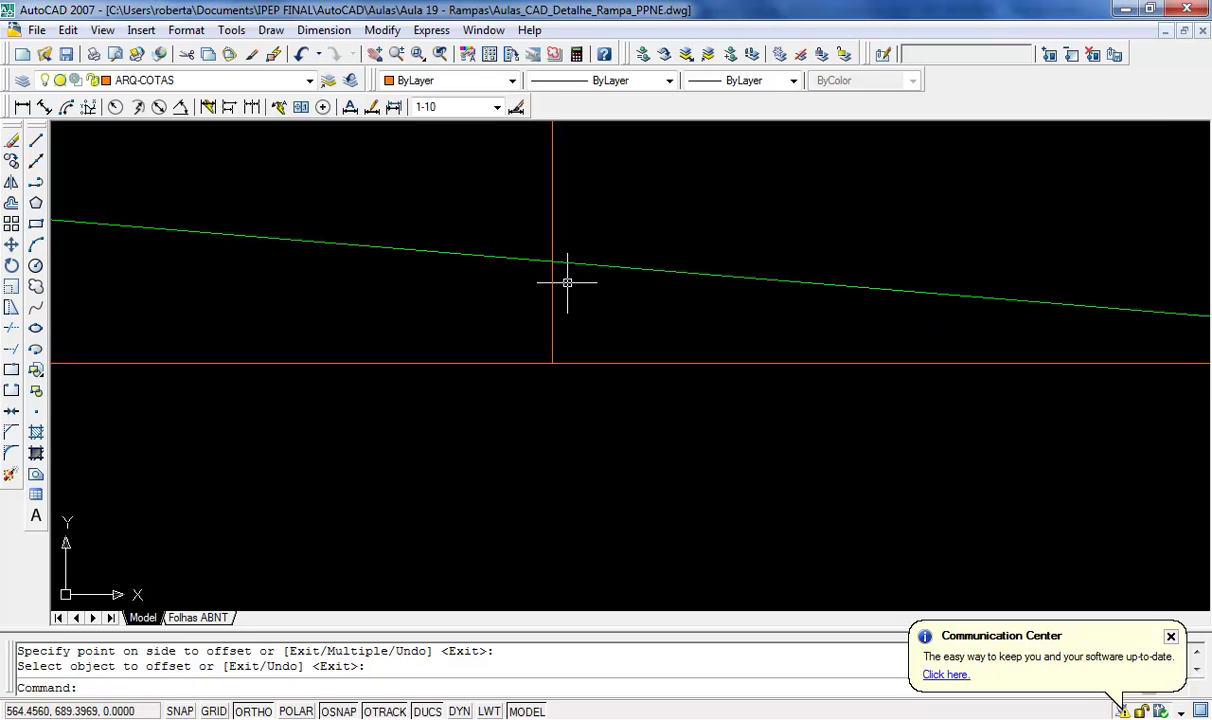
scroll(567, 283, "up", 3)
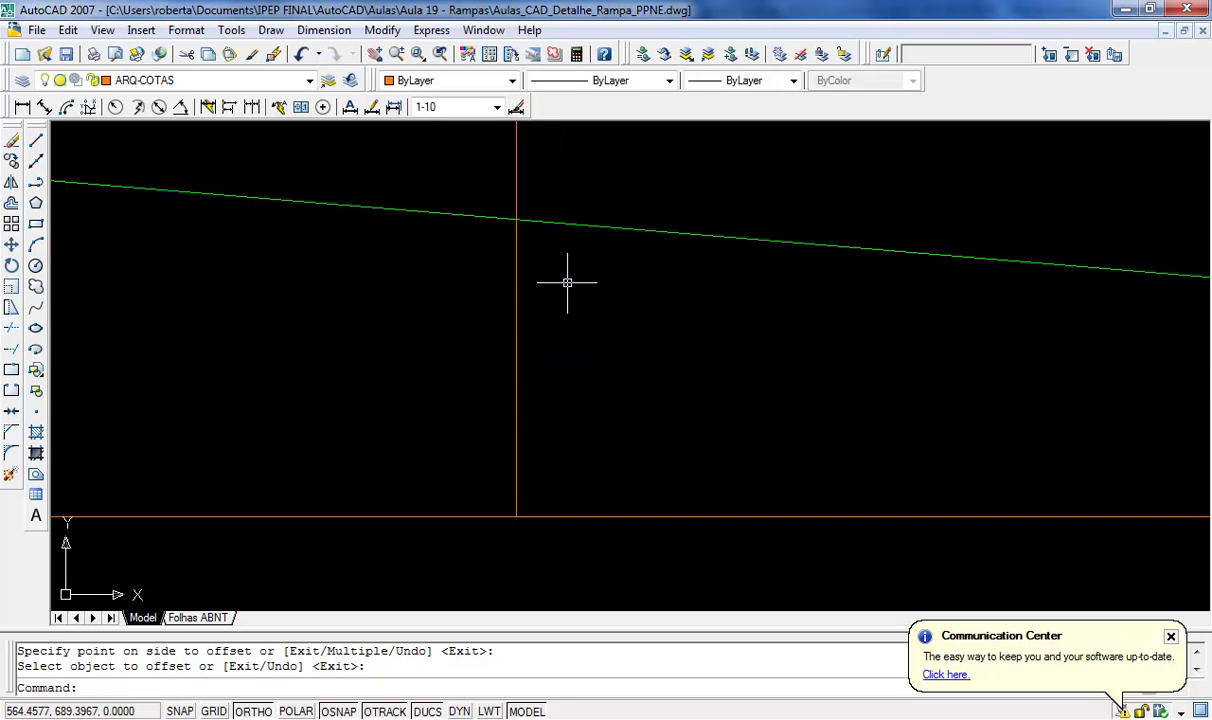
type("dist")
key("Return")
left_click(515, 219)
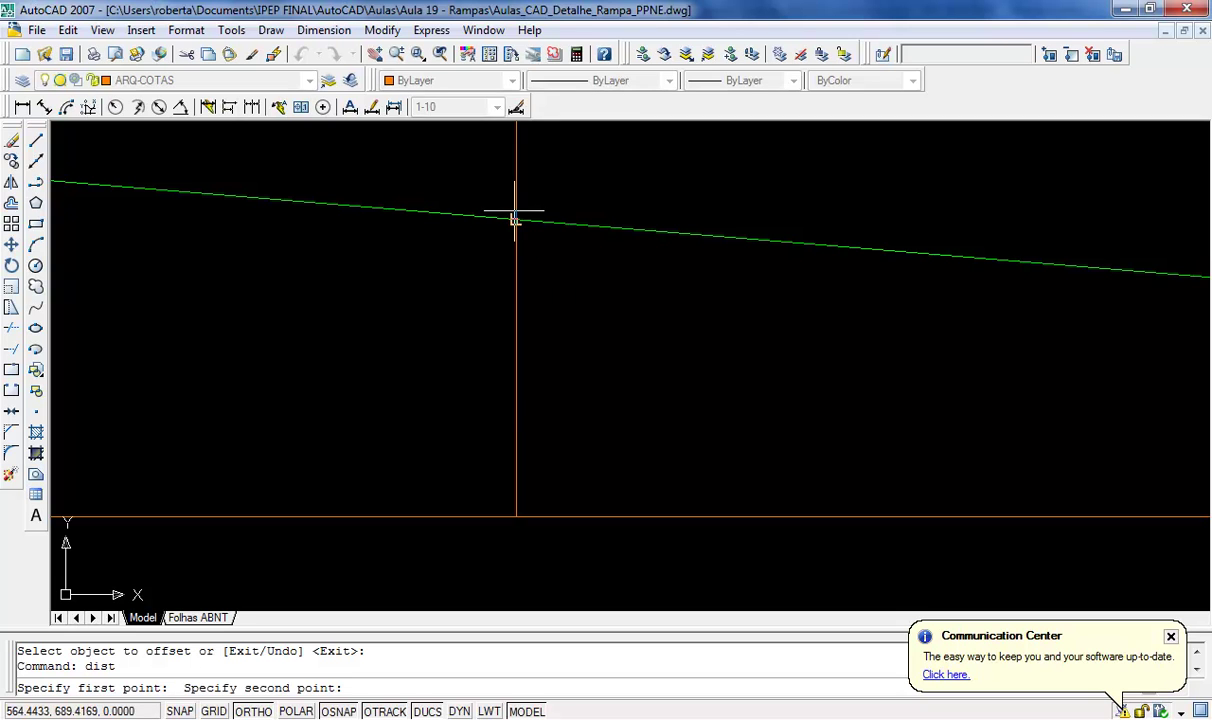
left_click(516, 517)
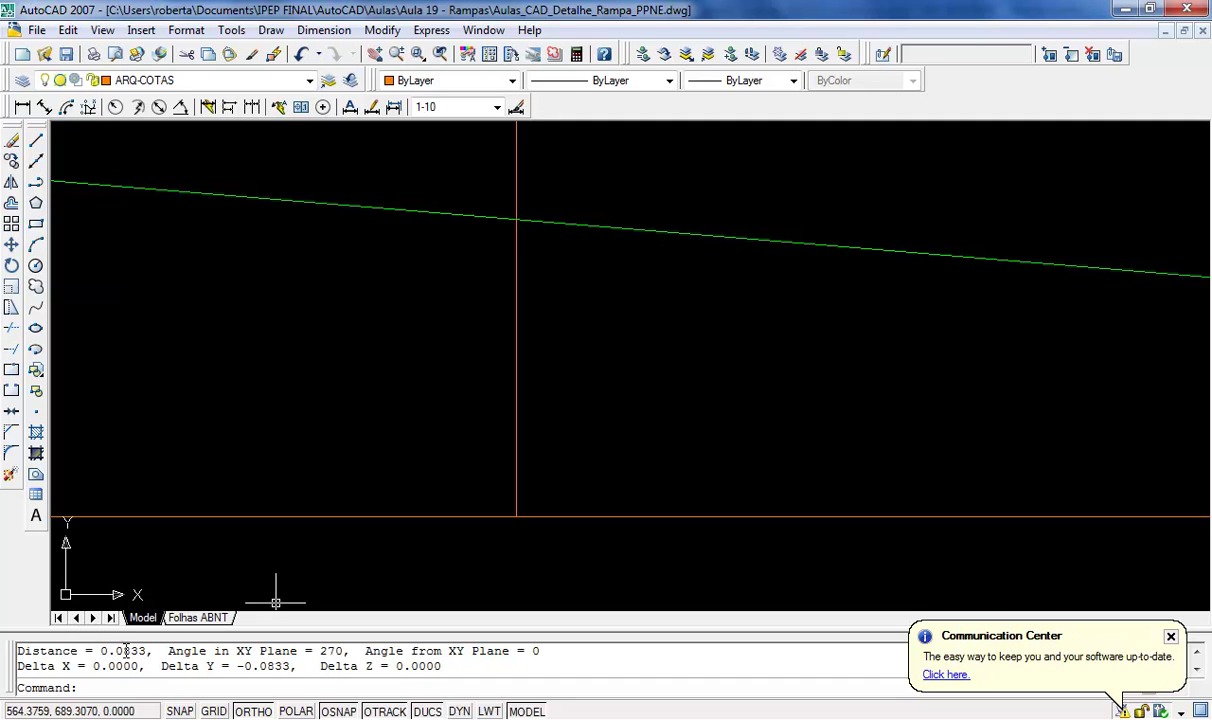
Step: Erase the copied ramp line and its three construction lines
scroll(570, 350, "down", 5)
scroll(570, 350, "up", 5)
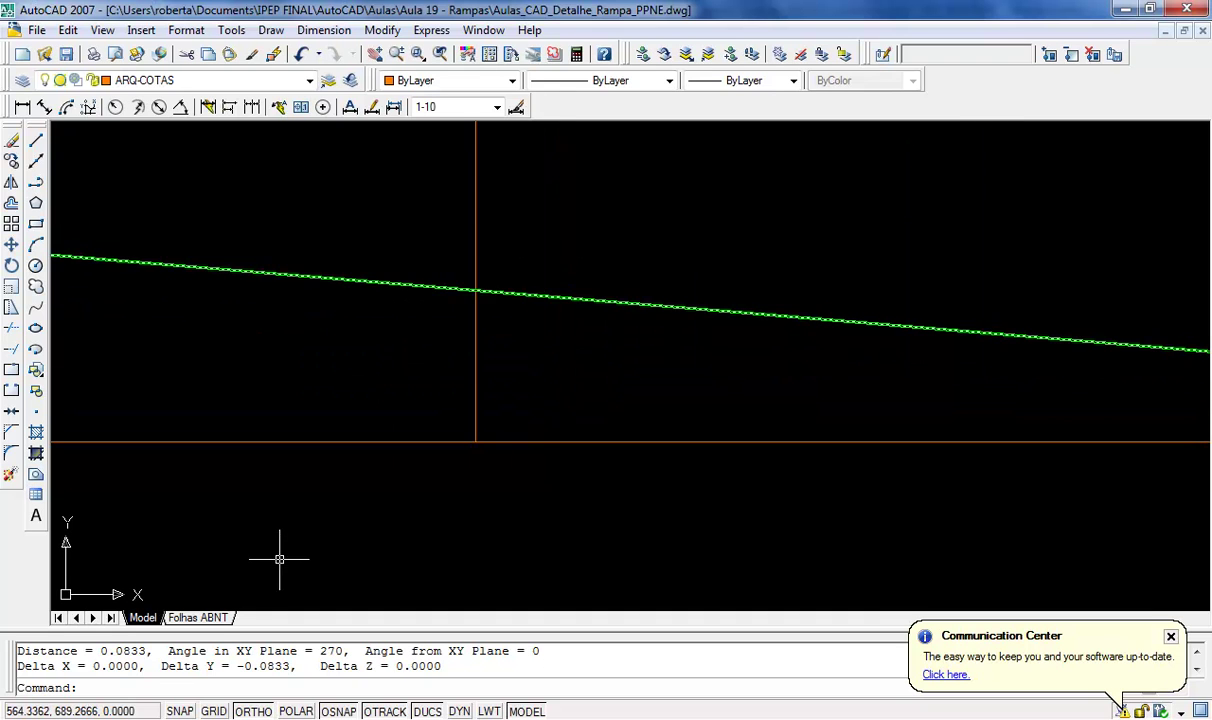
scroll(617, 325, "down", 5)
left_click(910, 280)
left_click(499, 395)
key("Delete")
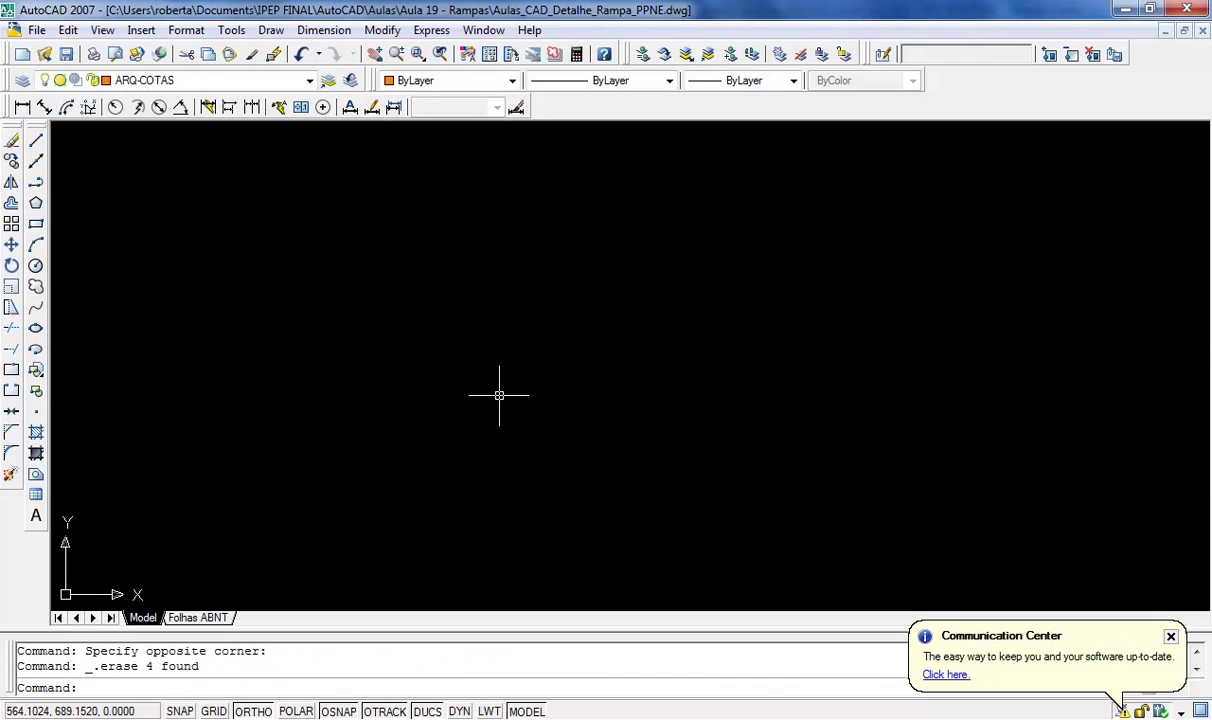
Step: Draw a freely angled rising line in the empty area beyond the 1:10 sheet, with Ortho off
scroll(499, 395, "down", 5)
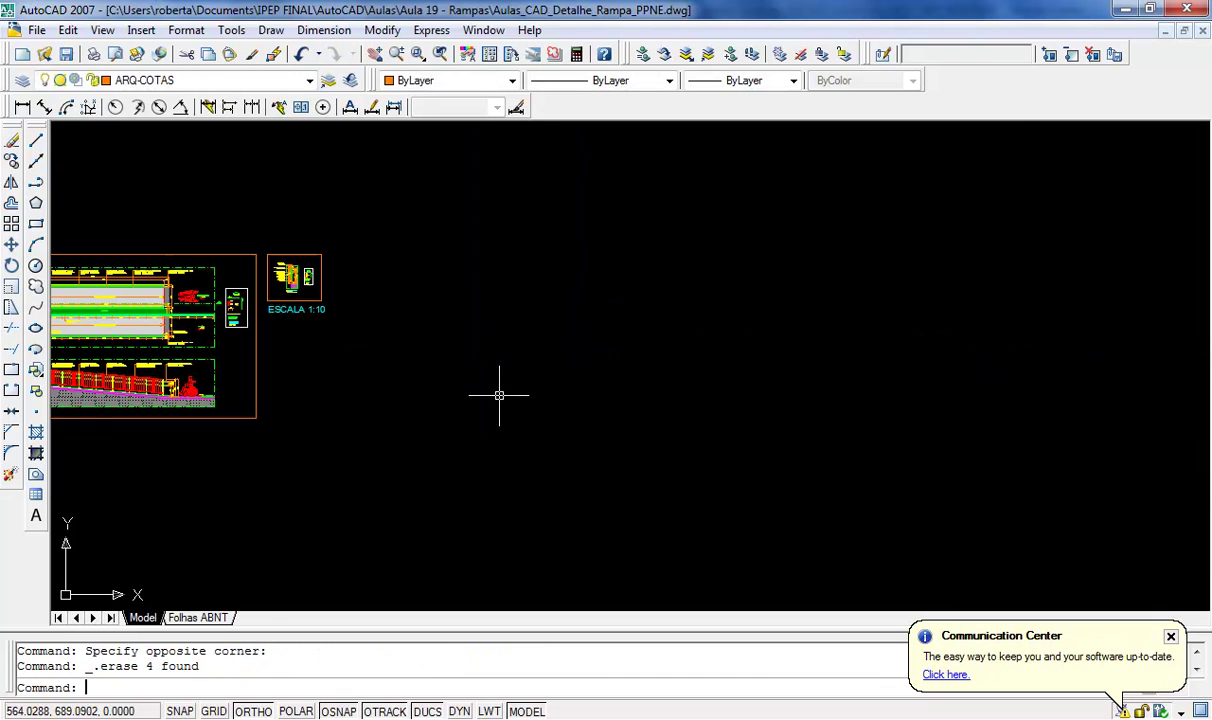
left_click(36, 139)
left_click(460, 476)
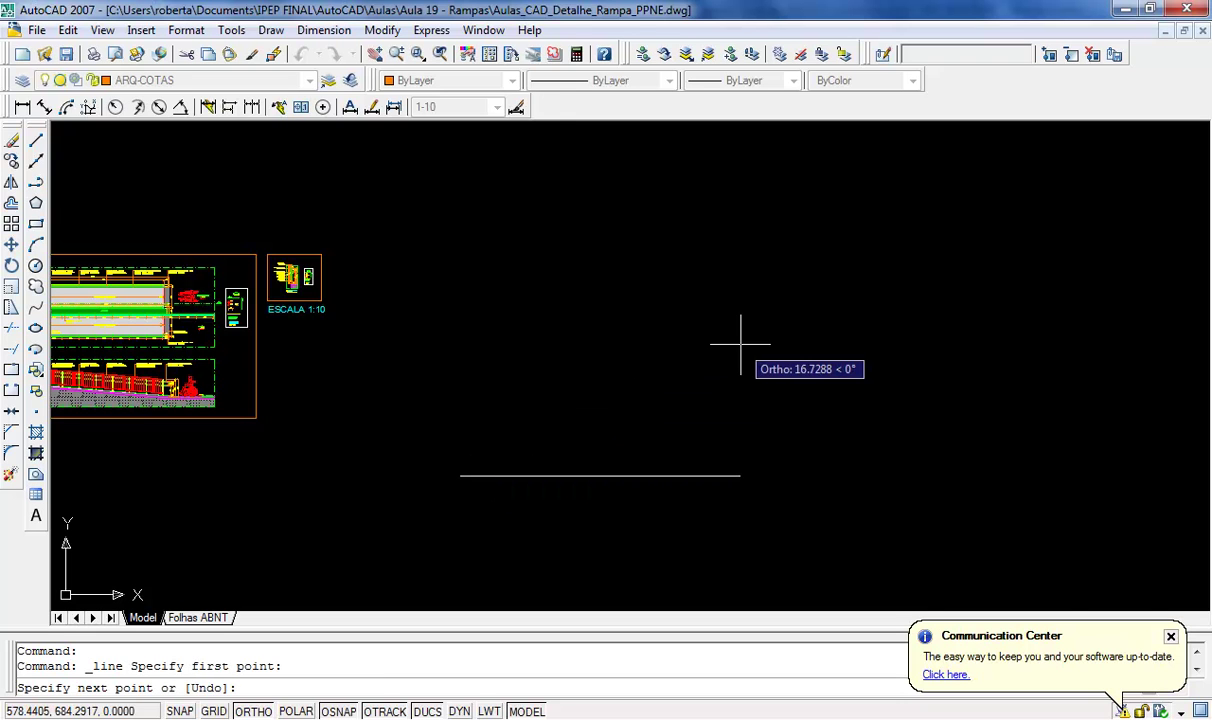
key("F8")
right_click(717, 371)
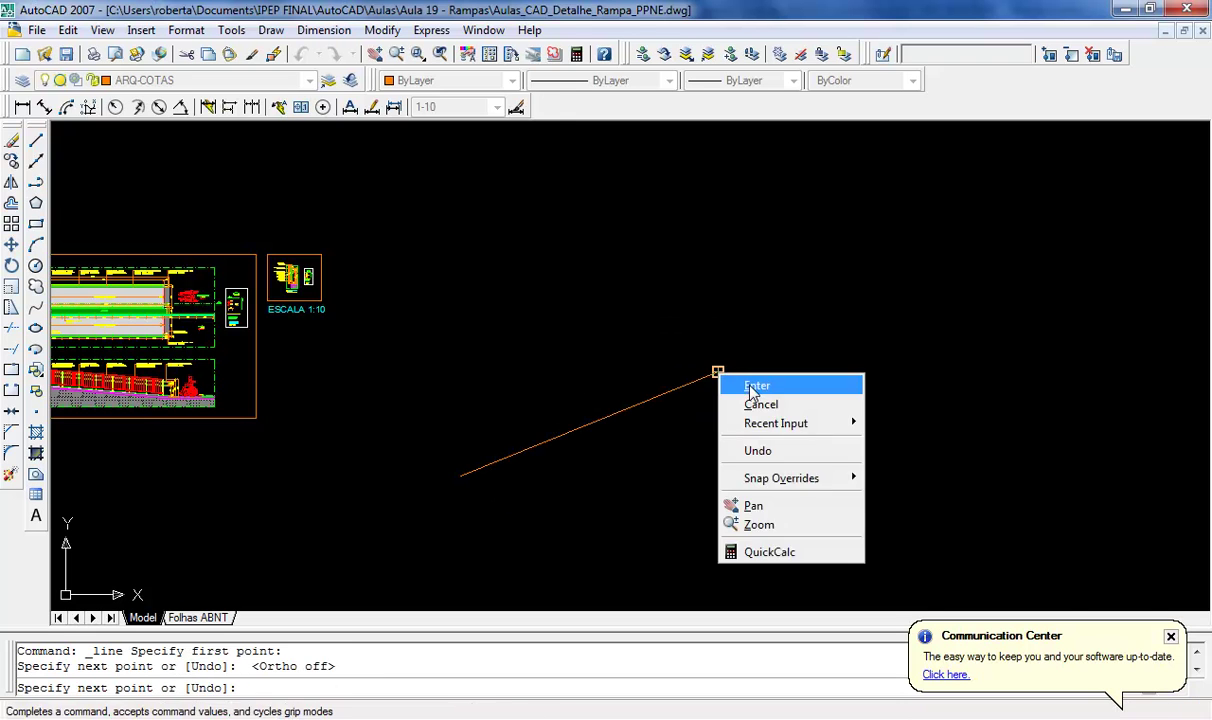
left_click(756, 386)
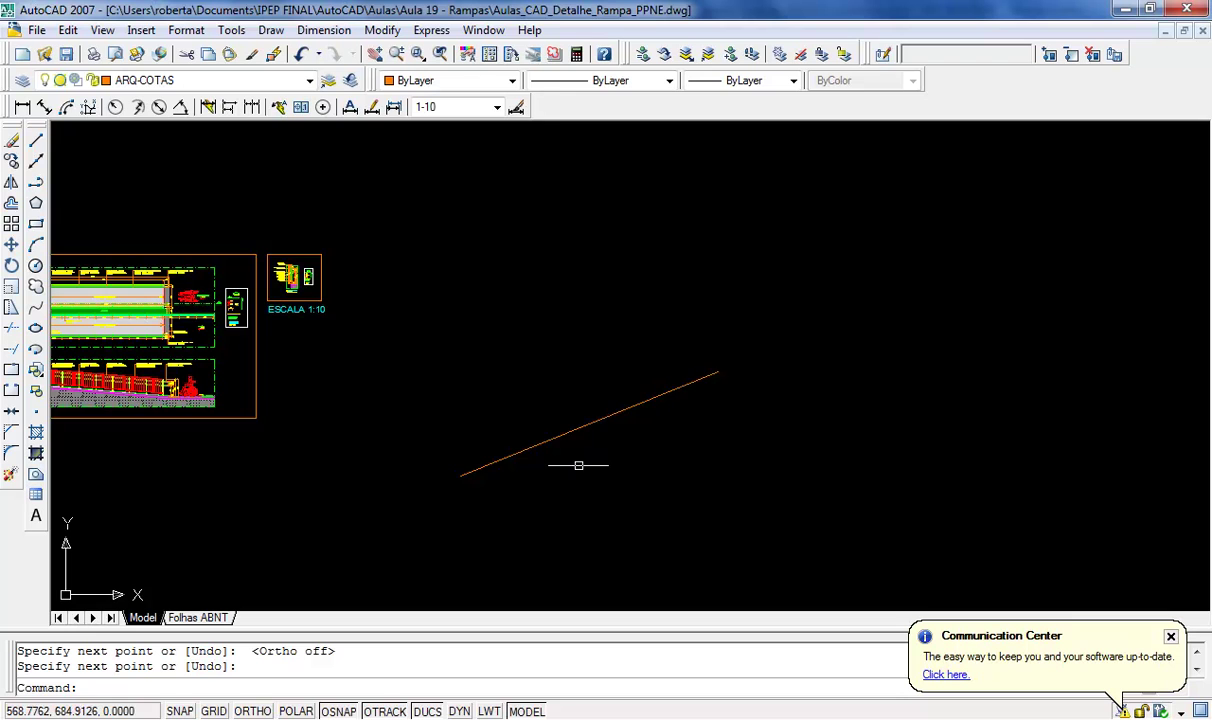
Step: Draw a 1-unit horizontal line from a point on the sloped line, followed by a vertical line rising past the slope
scroll(585, 457, "up", 5)
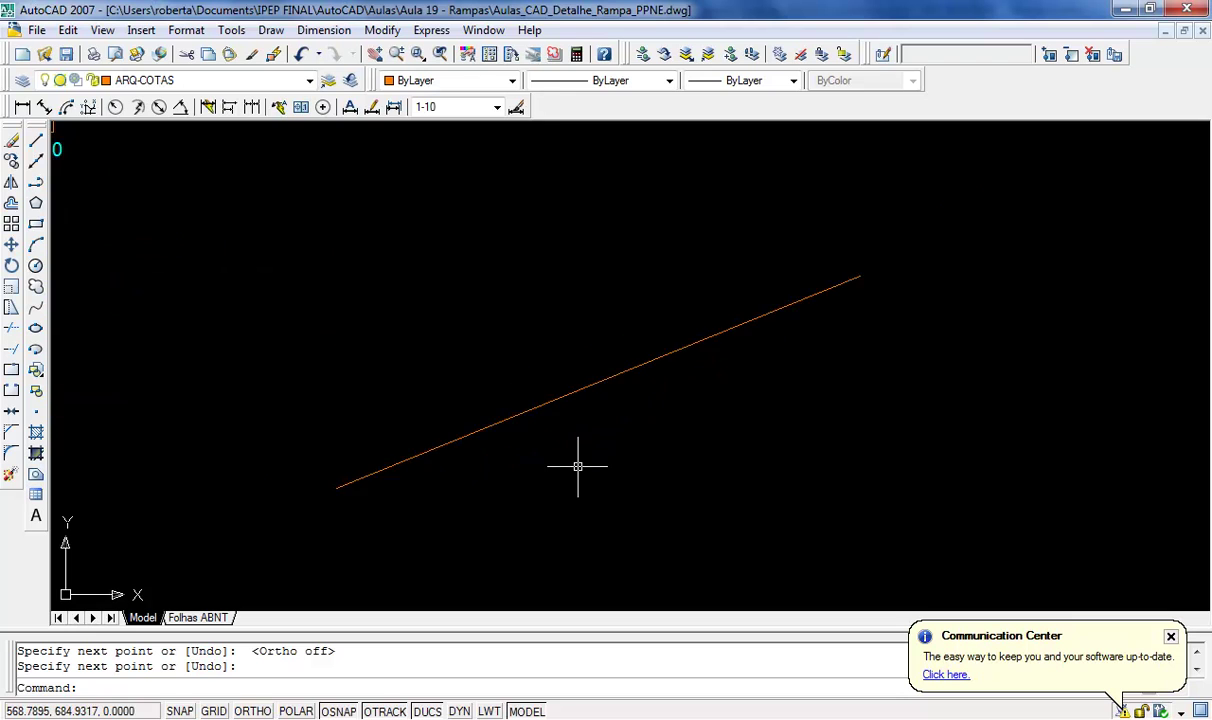
left_click(35, 141)
left_click(463, 406)
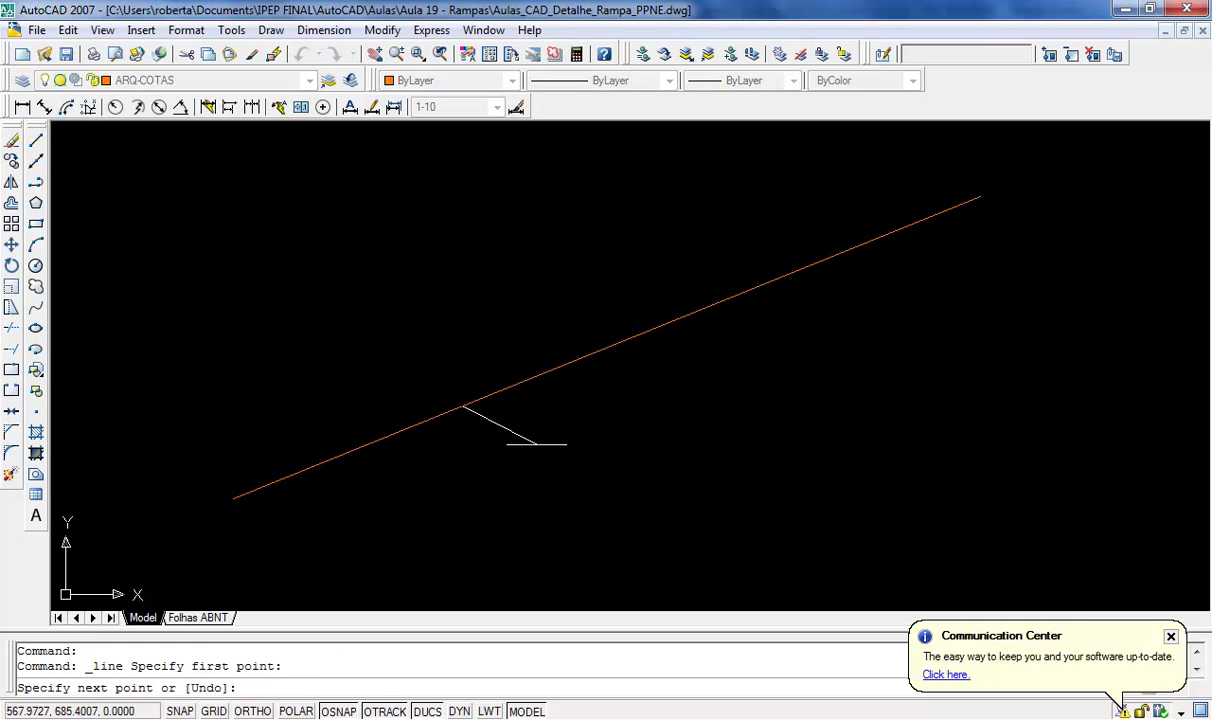
key("F8")
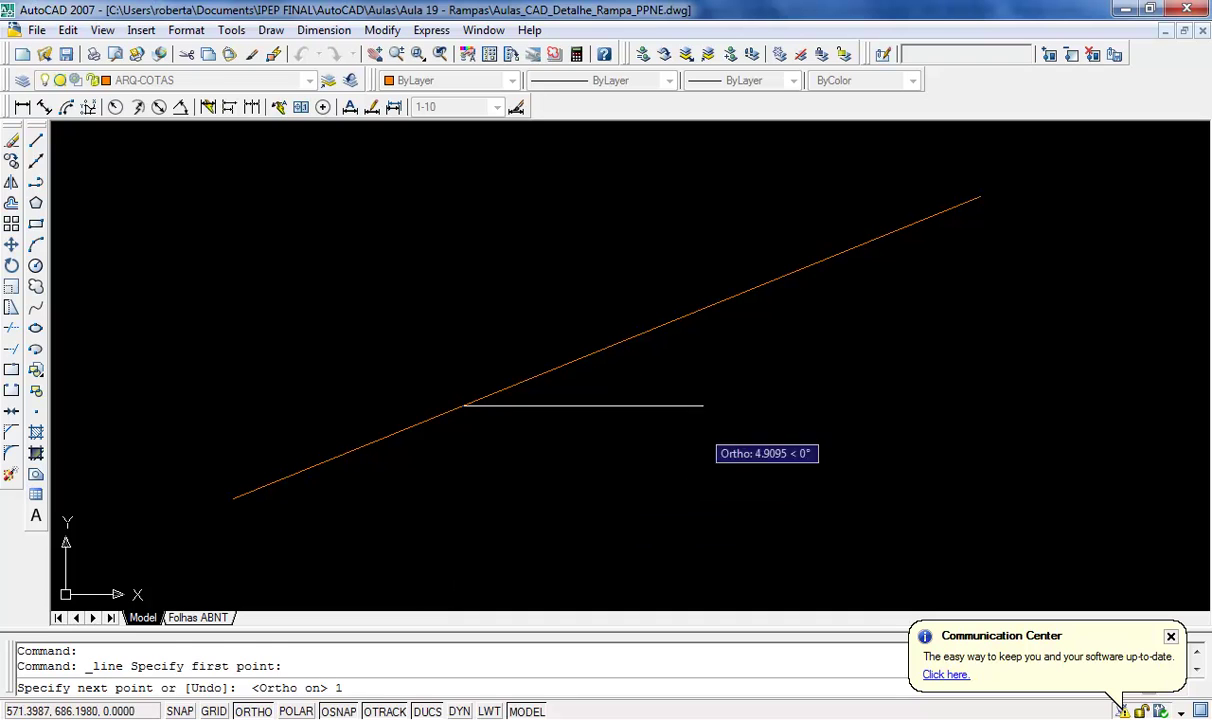
key("Return")
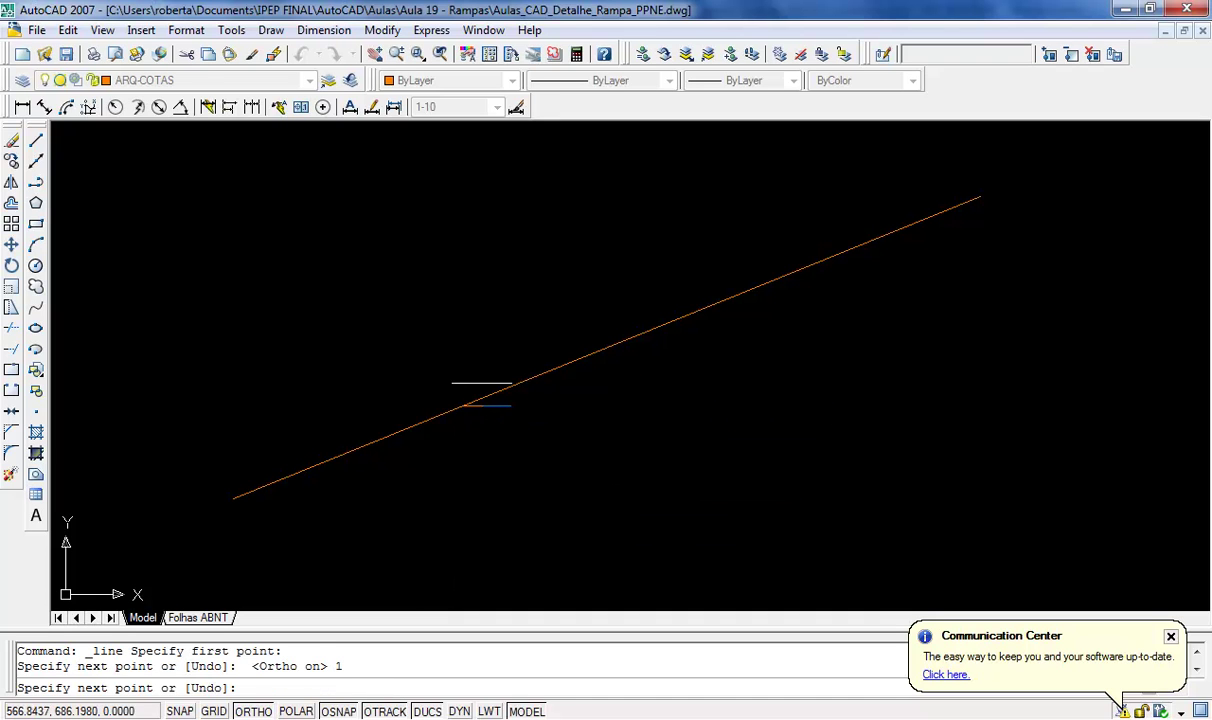
left_click(510, 326)
right_click(511, 325)
left_click(550, 339)
Step: Measure the rise along the vertical line, from its intersection with the slope down to the horizontal line
scroll(514, 476, "up", 5)
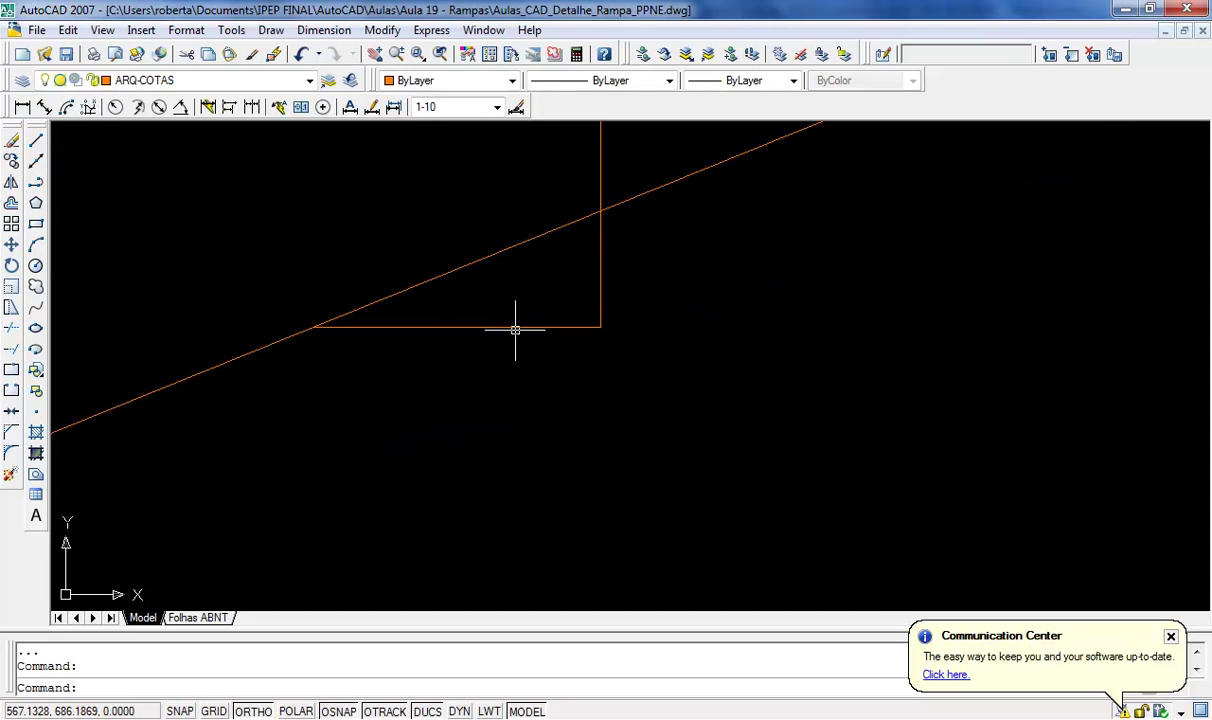
type("dist")
key("Return")
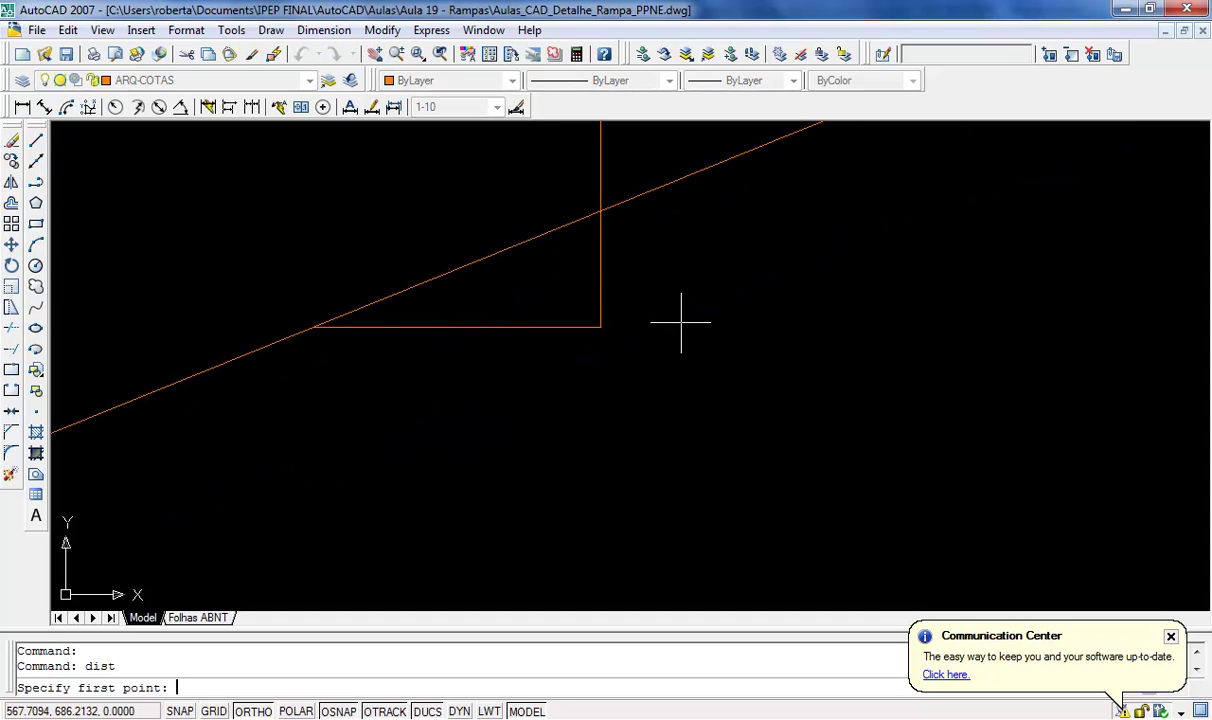
left_click(600, 211)
left_click(600, 326)
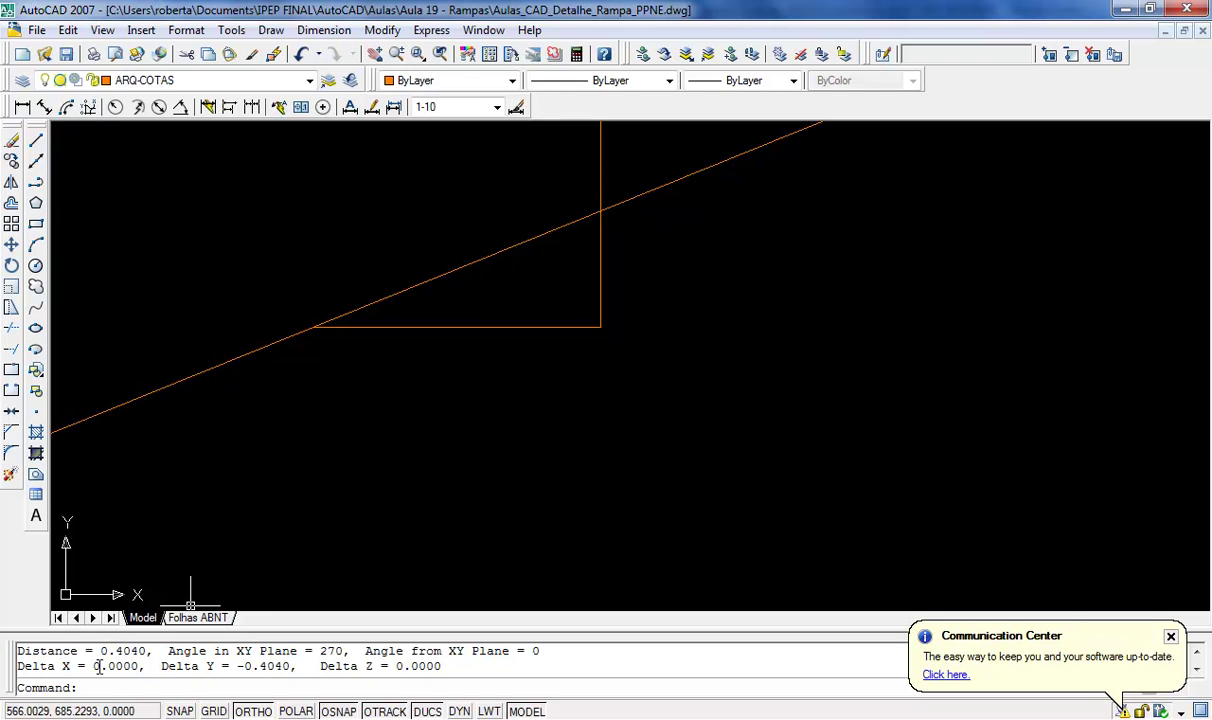
Step: Erase the sloped line together with its horizontal and vertical construction lines
scroll(775, 299, "down", 5)
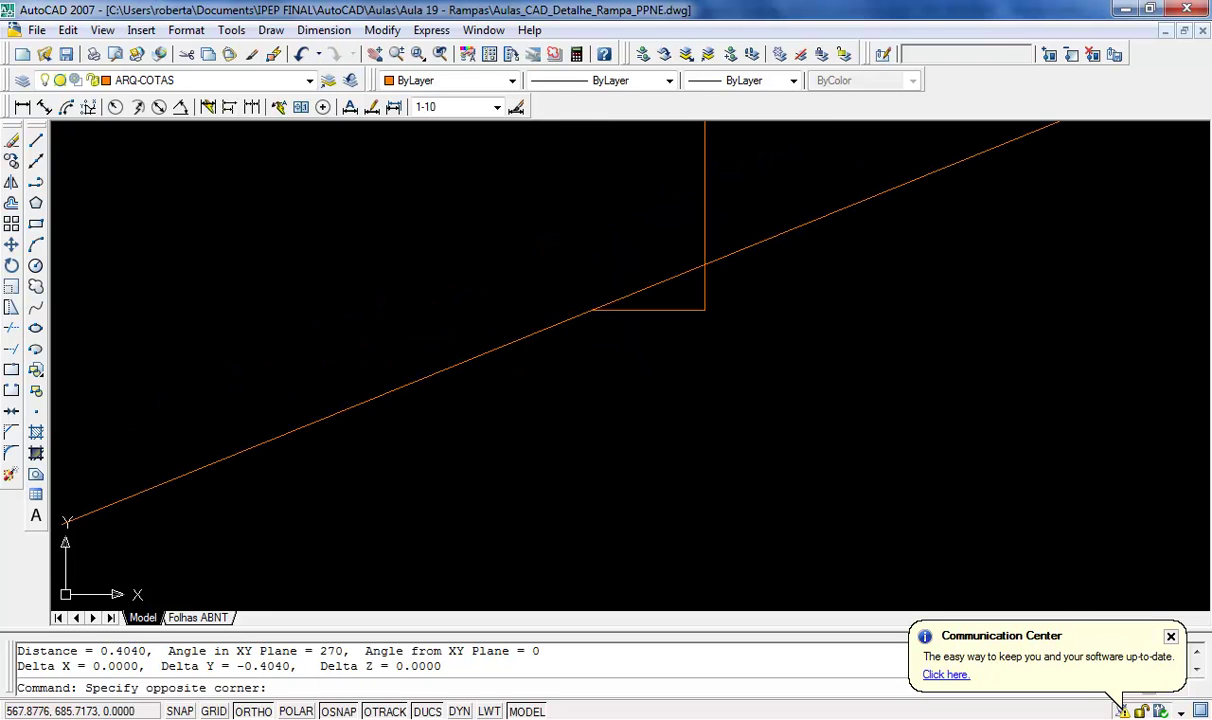
left_click(714, 345)
left_click(592, 236)
key("Delete")
scroll(690, 243, "down", 5)
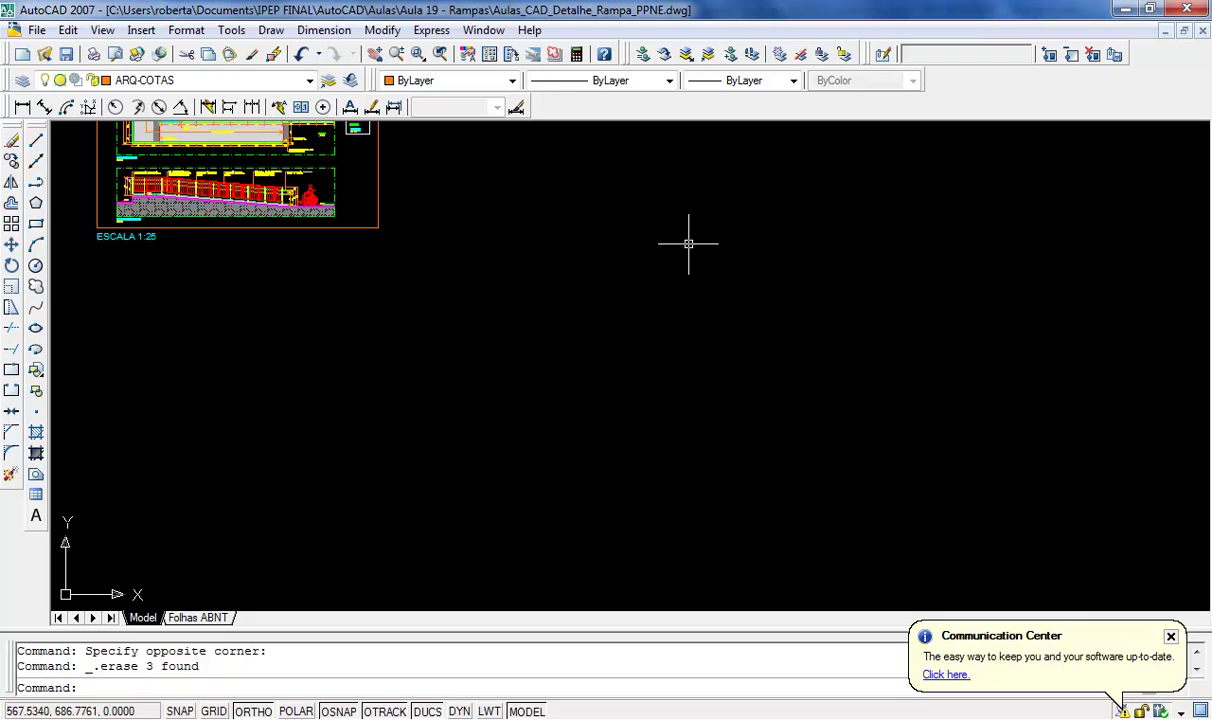
Step: Switch to the Folhas ABNT layout and make ARQ-VIEWPORT the current layer
left_click(102, 30)
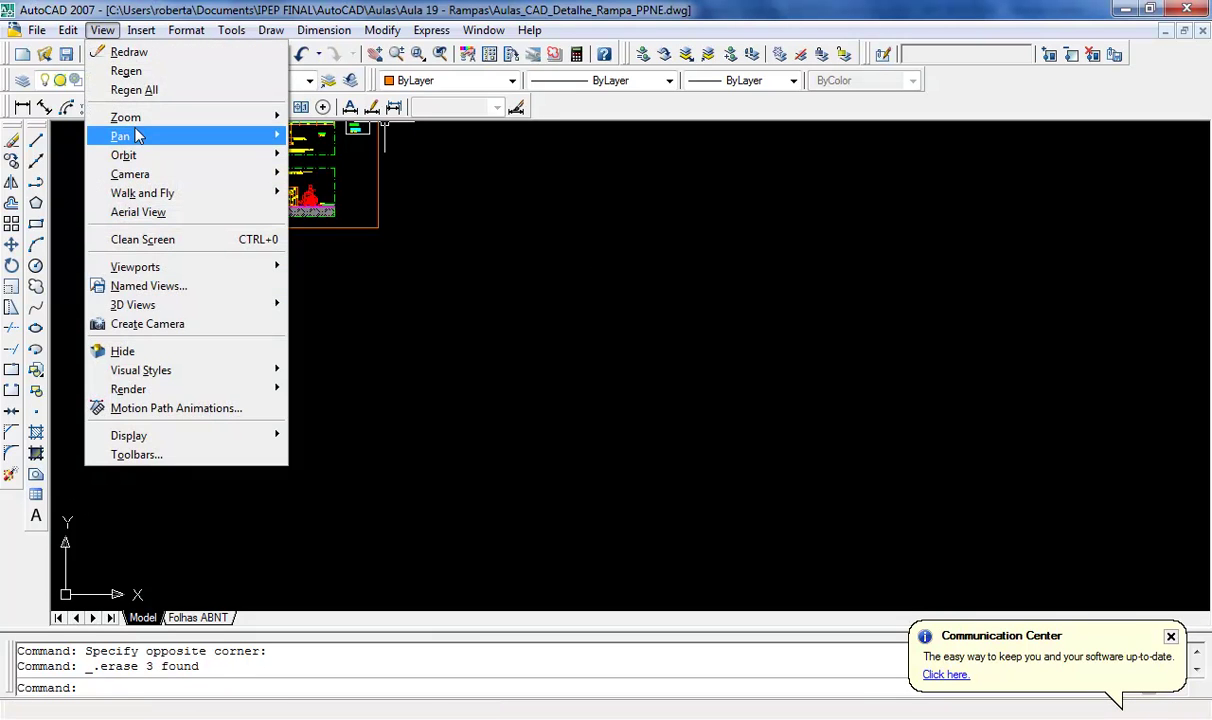
mouse_move(150, 117)
left_click(326, 332)
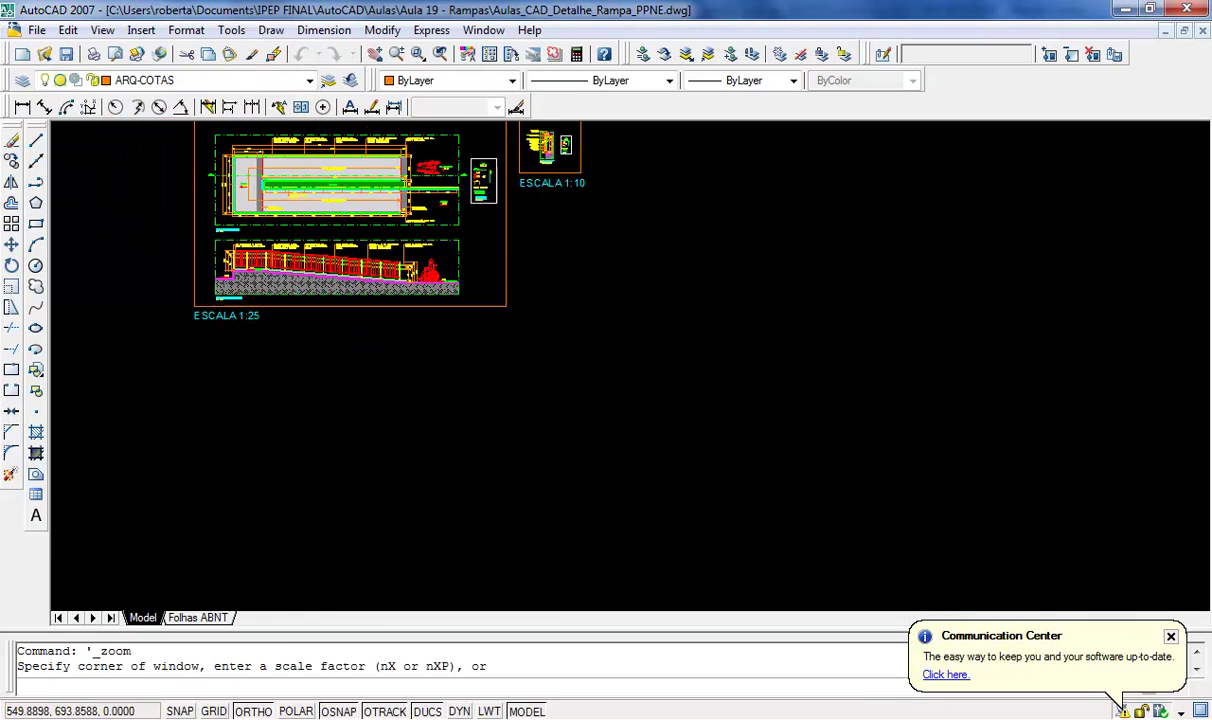
left_click(197, 618)
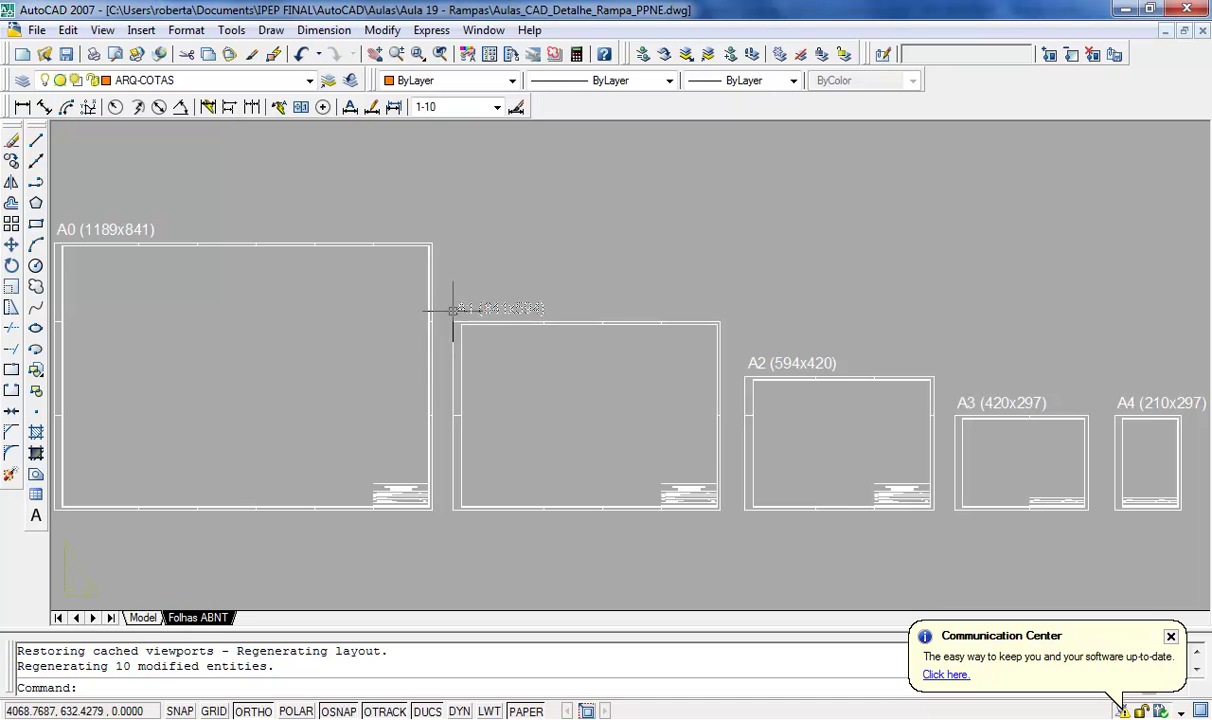
left_click(310, 81)
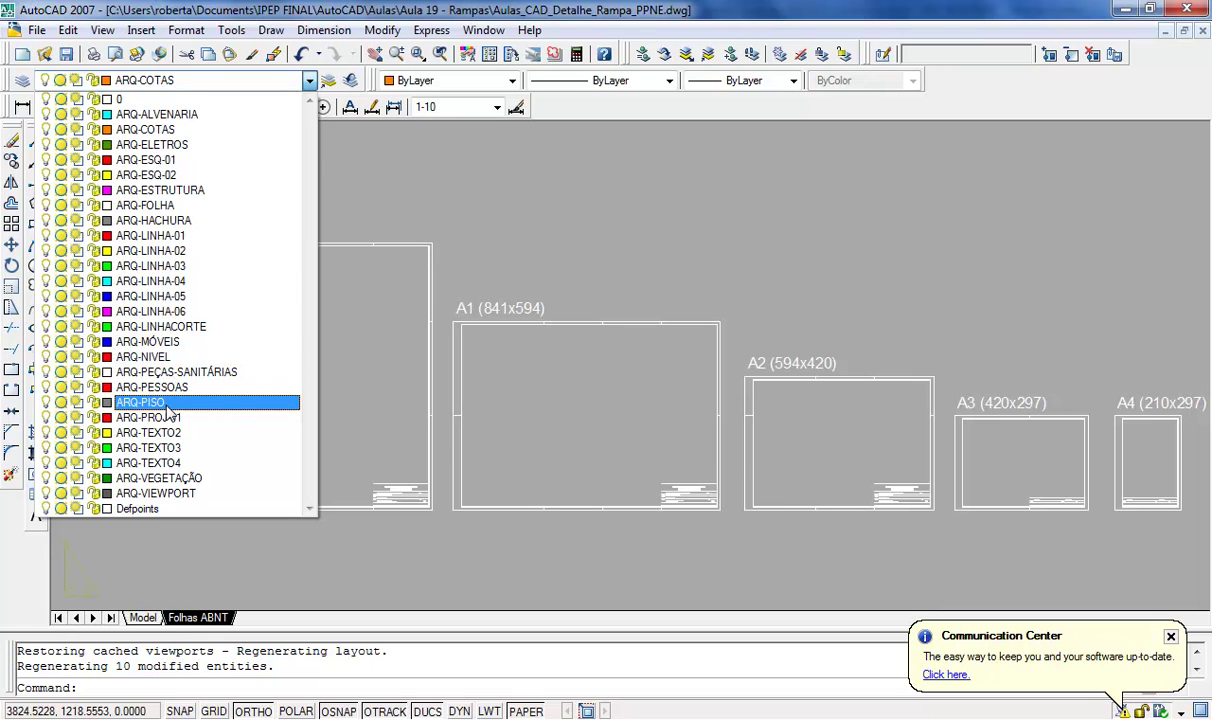
left_click(158, 494)
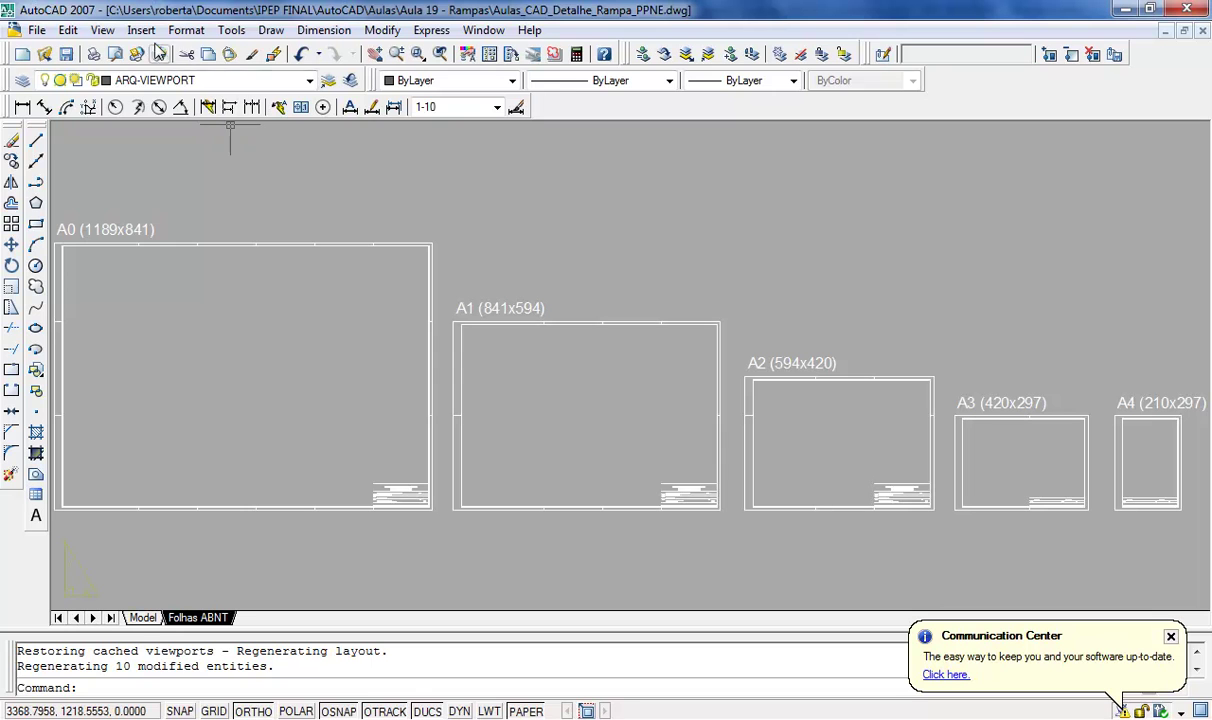
Step: Create a single rectangular viewport in the upper part of the A1 (841x594) sheet
left_click(103, 31)
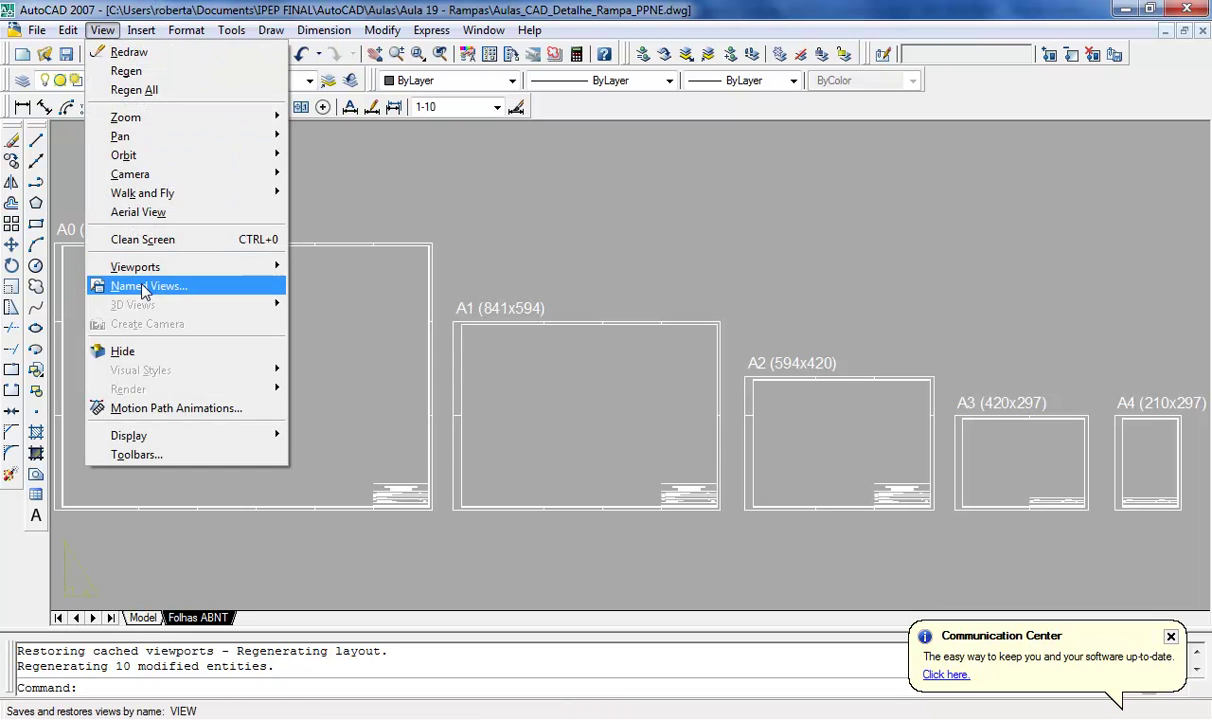
mouse_move(140, 267)
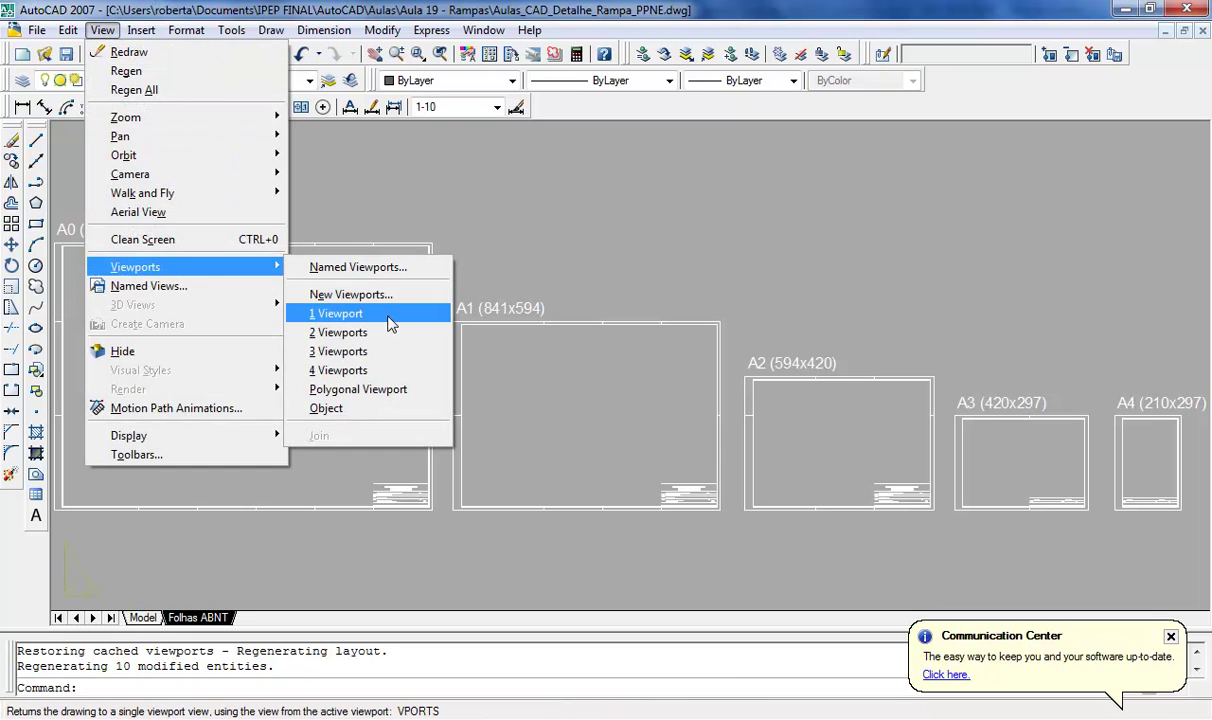
left_click(390, 316)
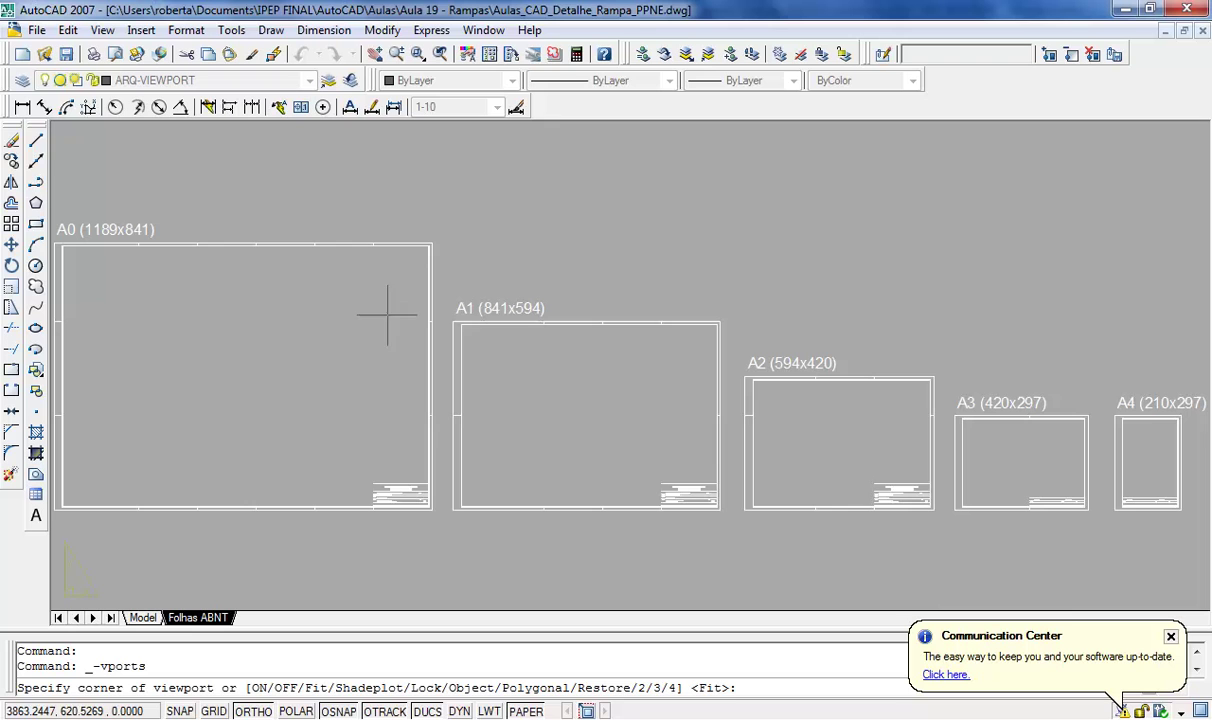
left_click(472, 337)
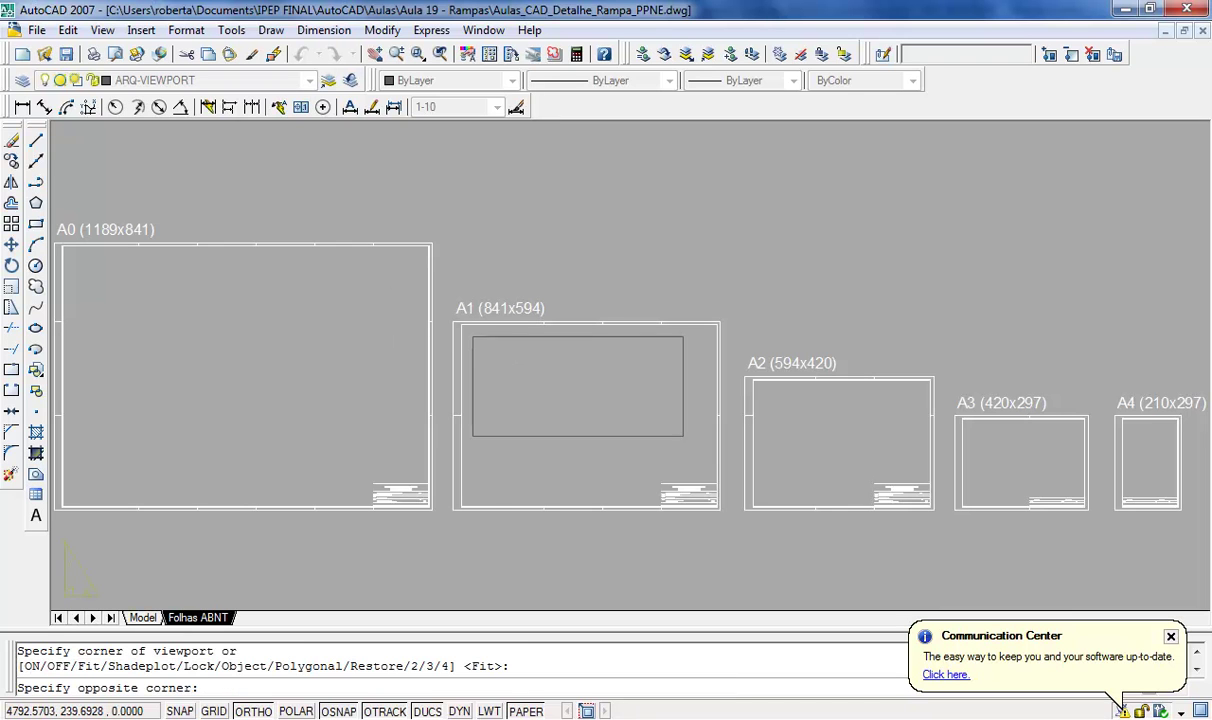
left_click(683, 436)
scroll(683, 436, "up", 4)
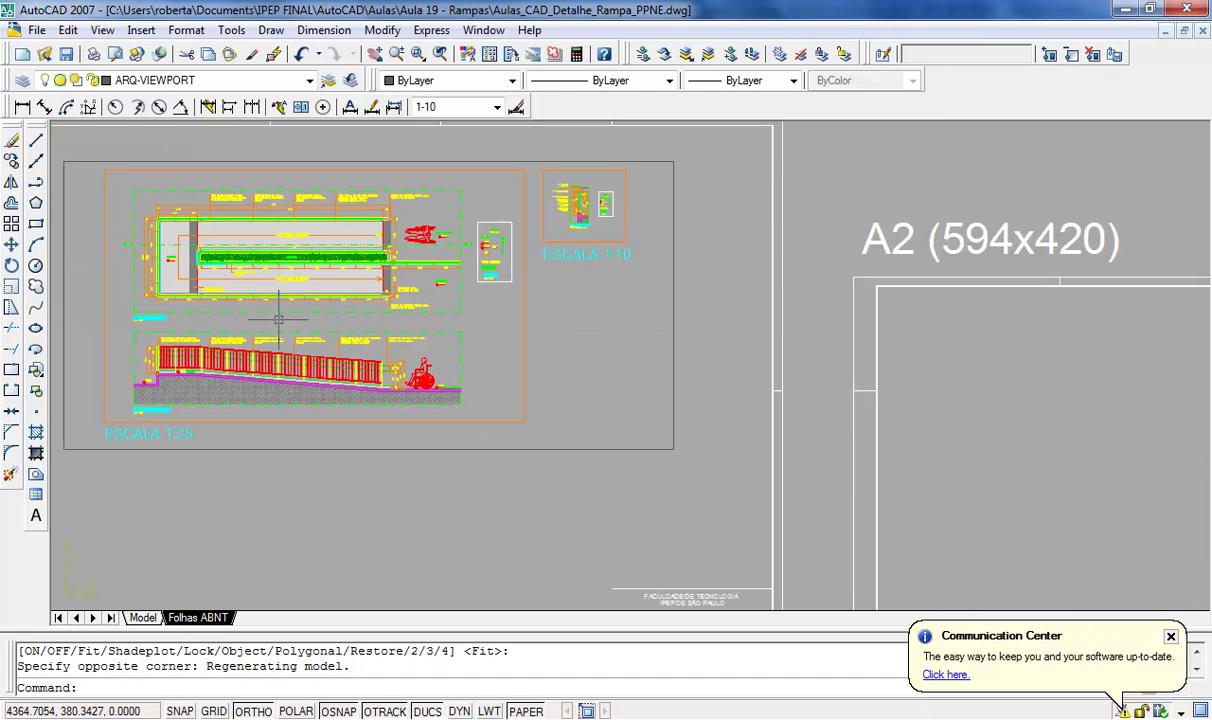
scroll(550, 228, "down", 2)
scroll(540, 278, "up", 2)
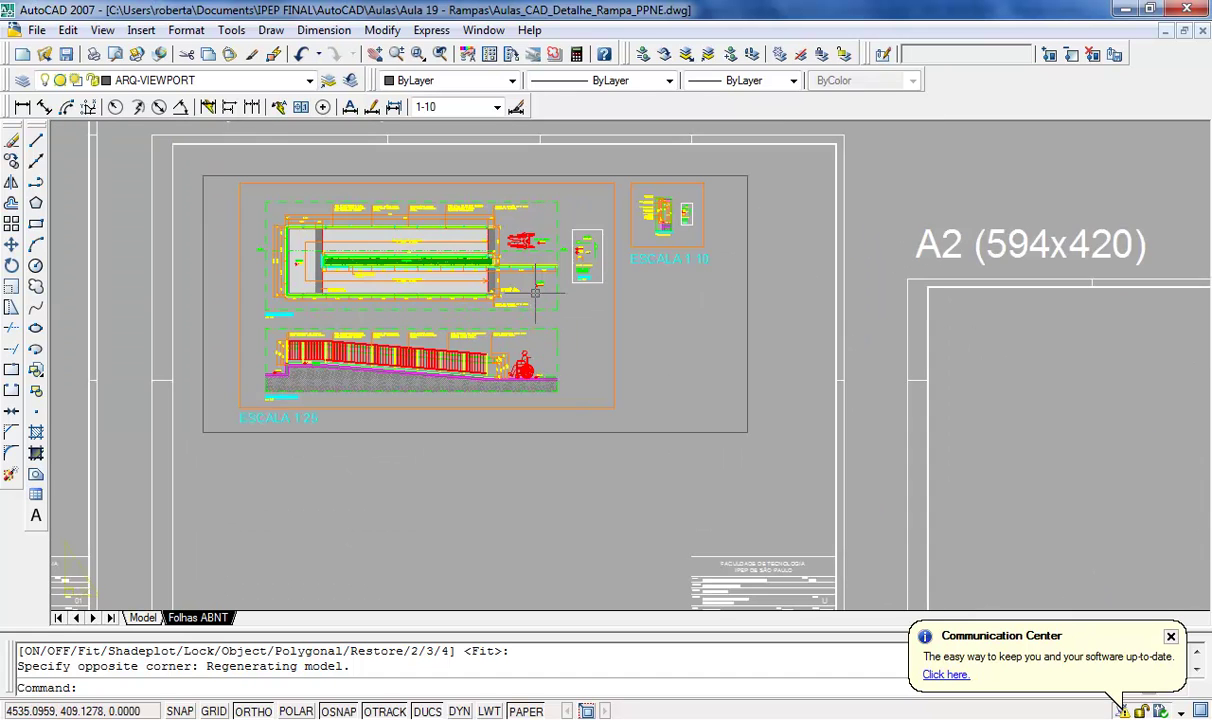
Step: Scale the viewport's model view to 1:25 with a zoom factor of 1000/25xp and return to paper space
double_click(587, 343)
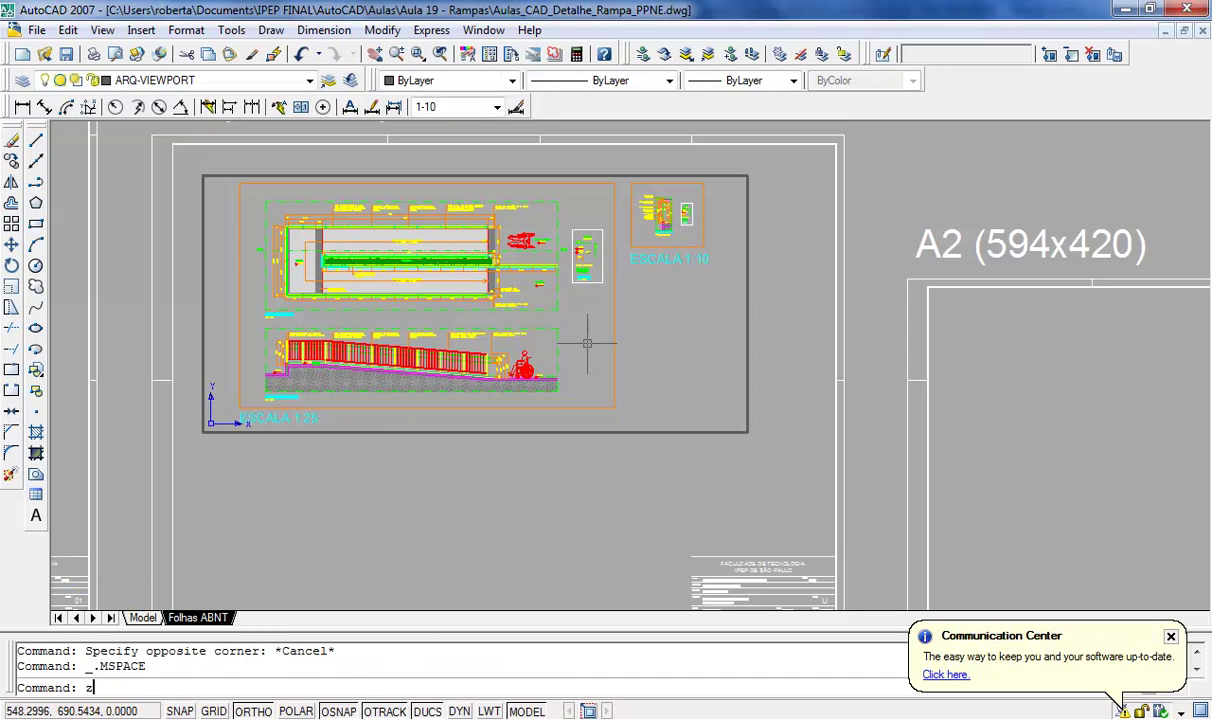
type("z")
key("Return")
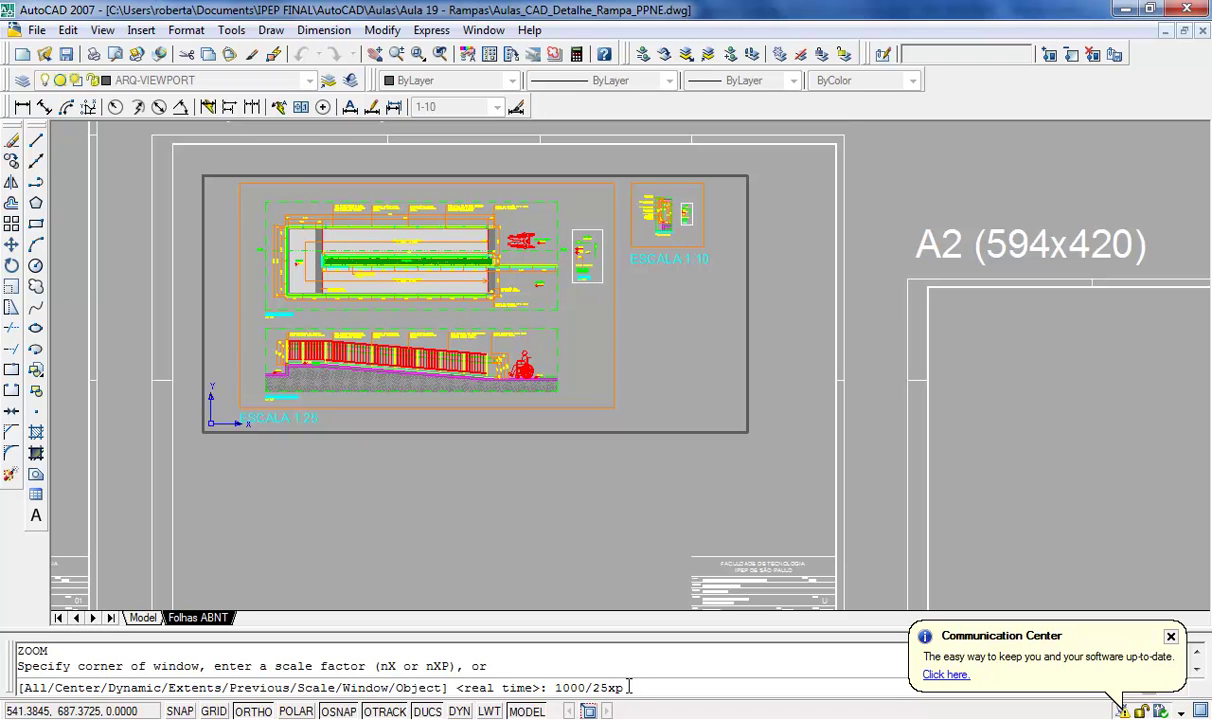
key("Return")
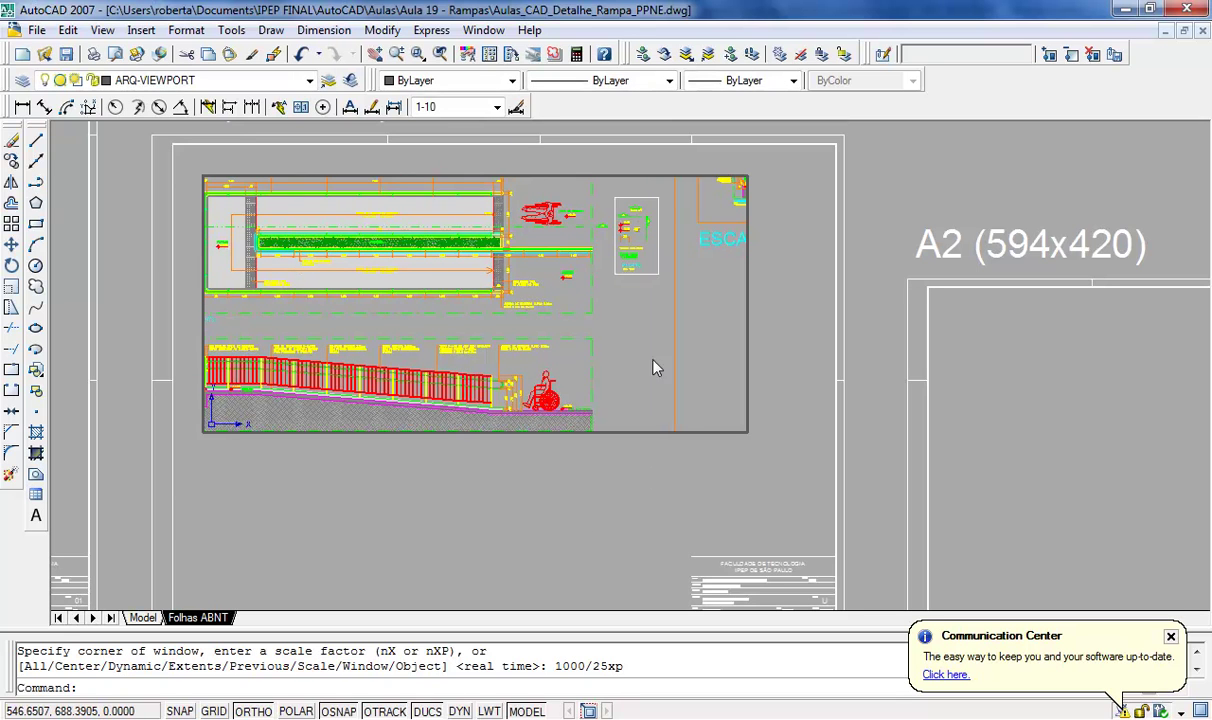
double_click(430, 558)
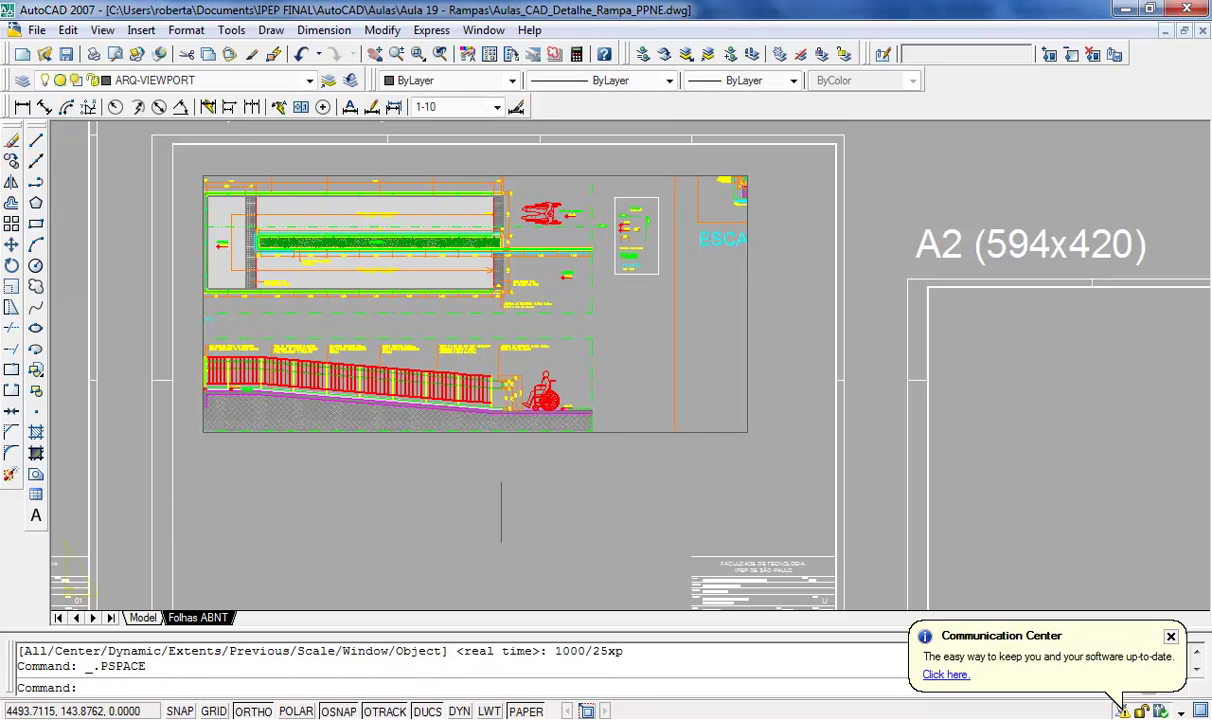
Step: Stretch the viewport's lower and left edges to fit the ramp plan and section, cropping out the ESCALA 1:25 label and its frame
left_click(724, 433)
left_click(747, 433)
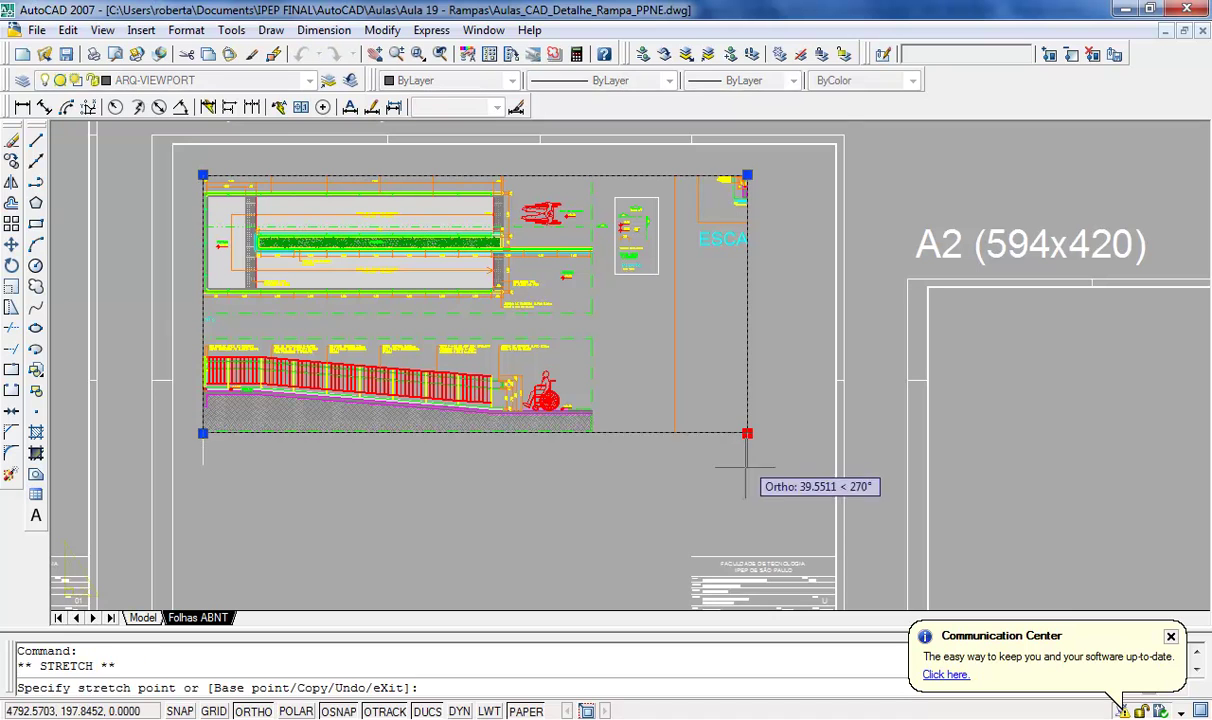
left_click(746, 493)
left_click(203, 175)
left_click(128, 175)
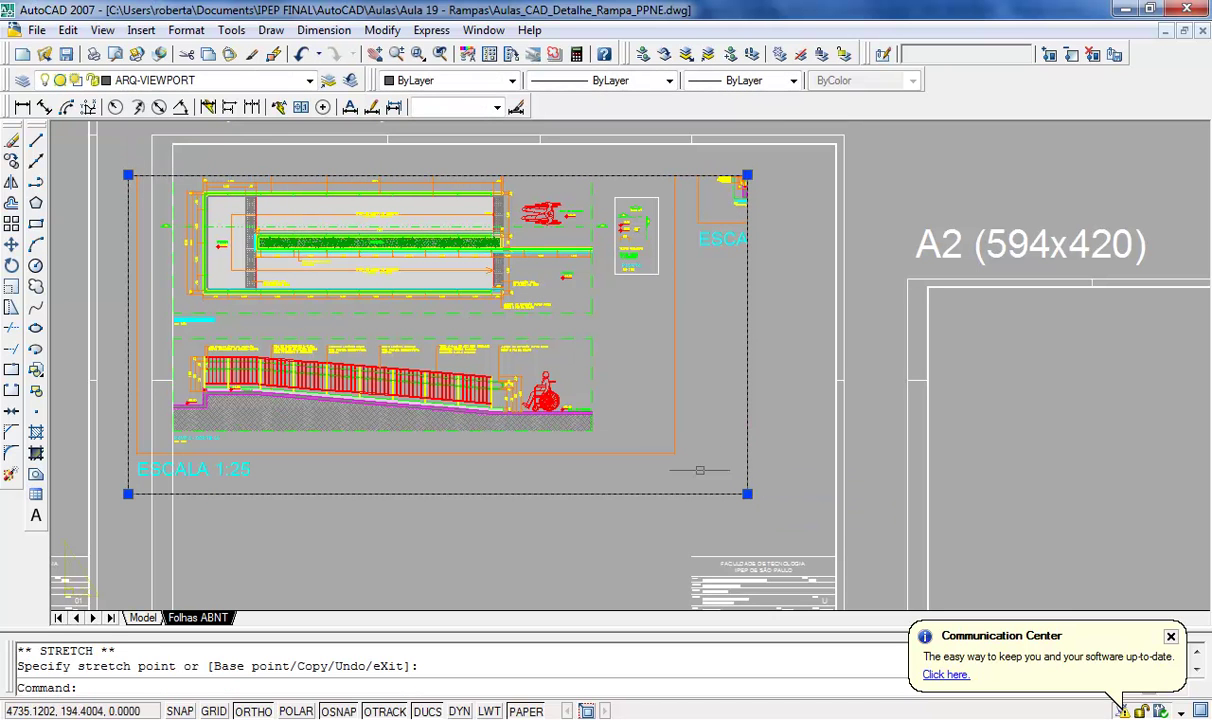
left_click(747, 493)
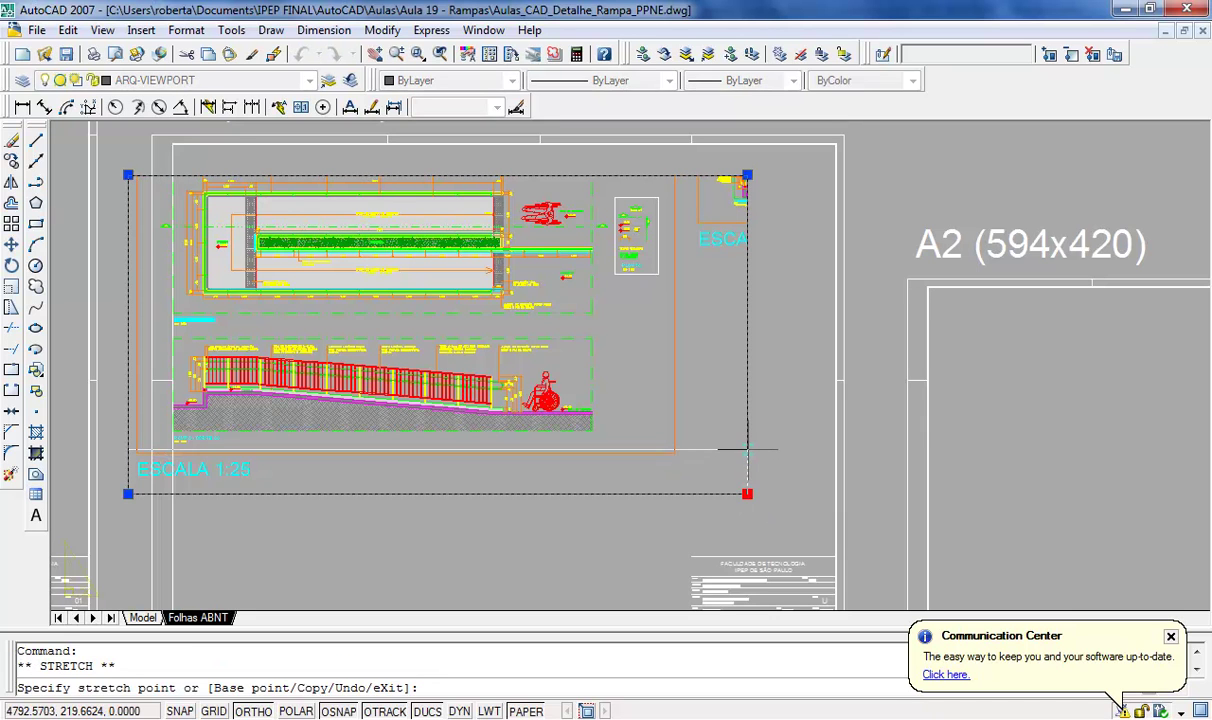
left_click(747, 448)
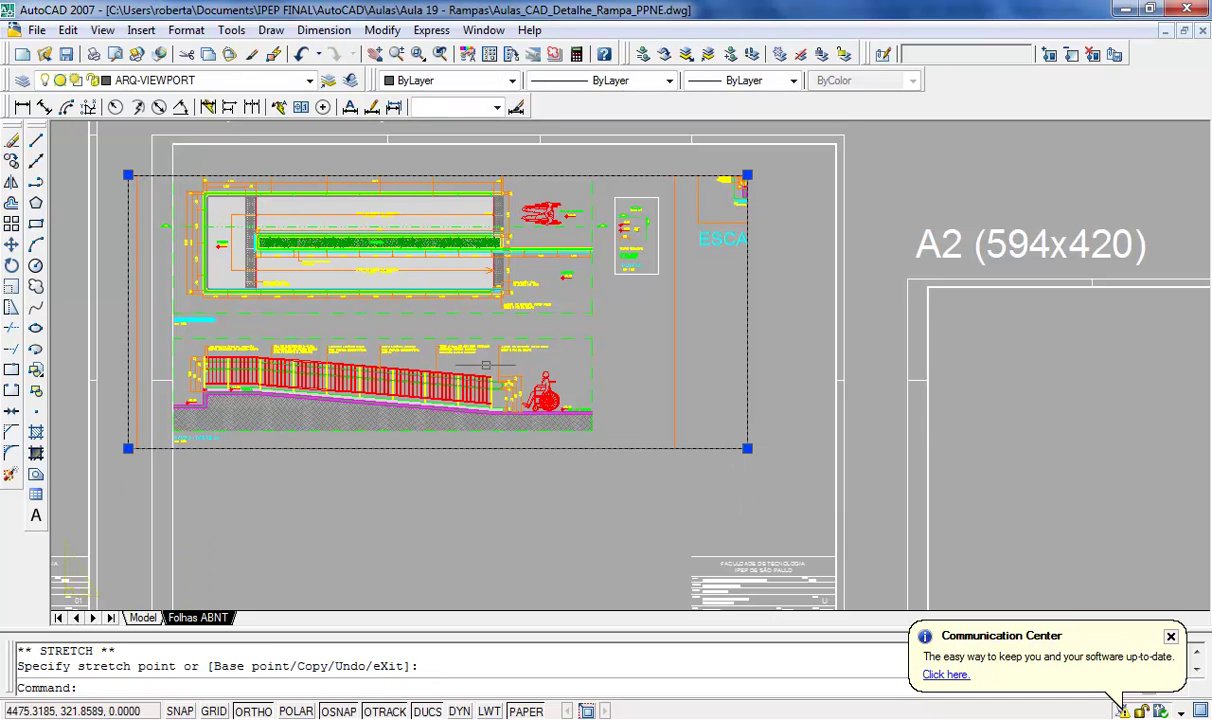
left_click(128, 175)
left_click(151, 175)
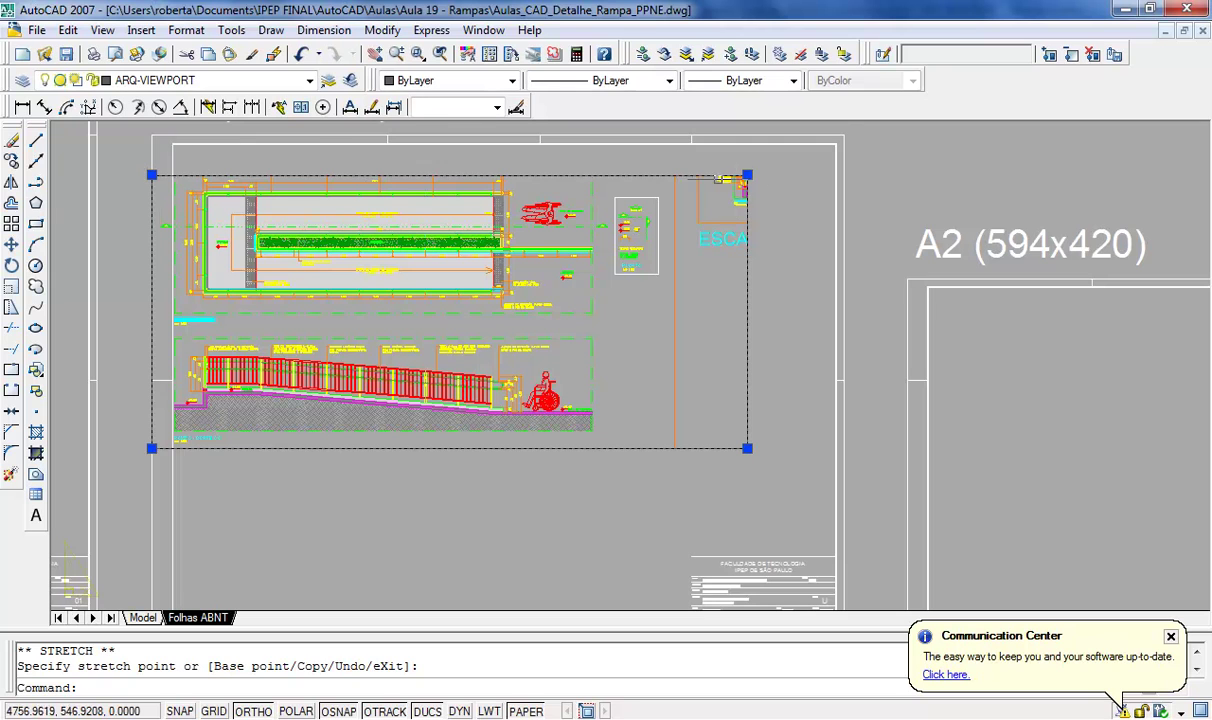
Step: Pull the viewport's right edge in beside the ramp drawings and raise its top edge to the A1 sheet's inner margin
left_click(747, 175)
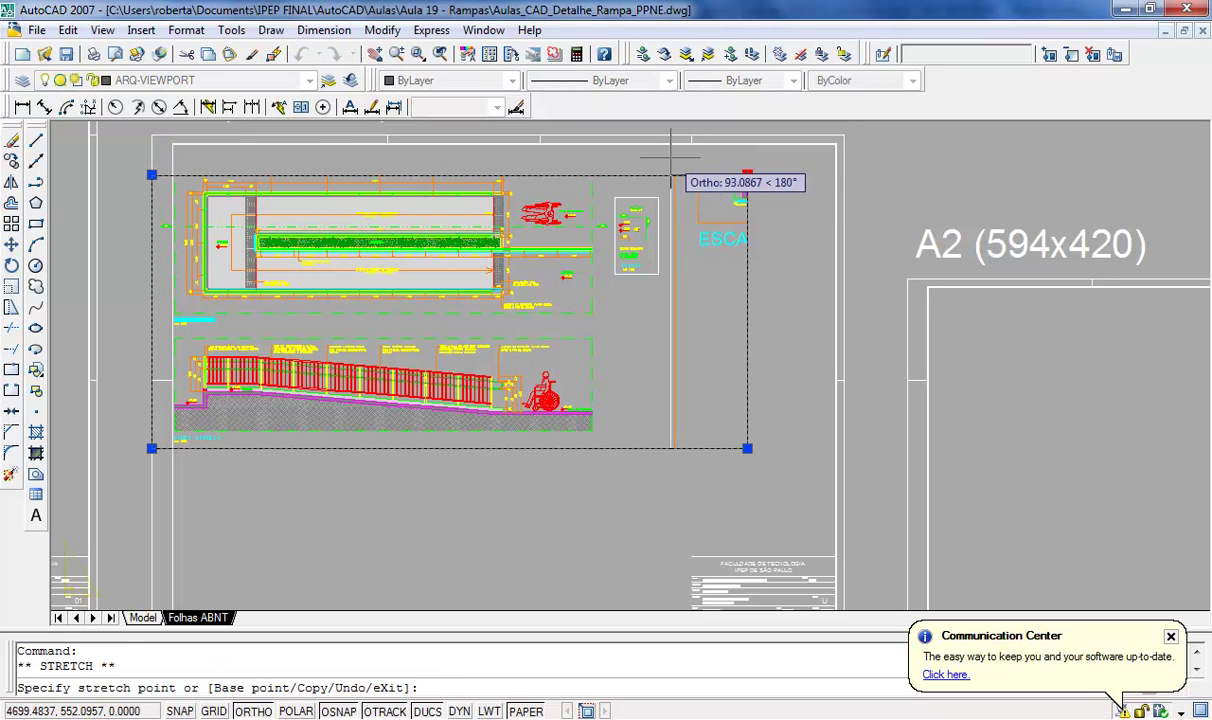
left_click(613, 157)
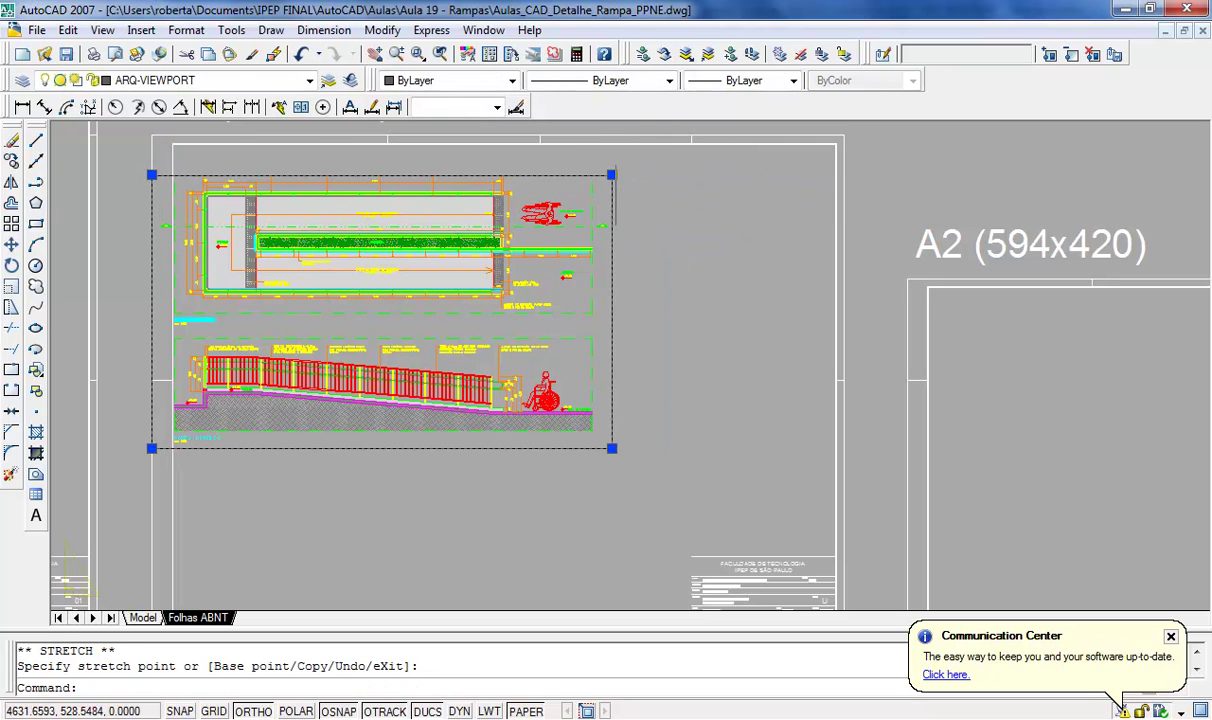
left_click(612, 175)
left_click(612, 157)
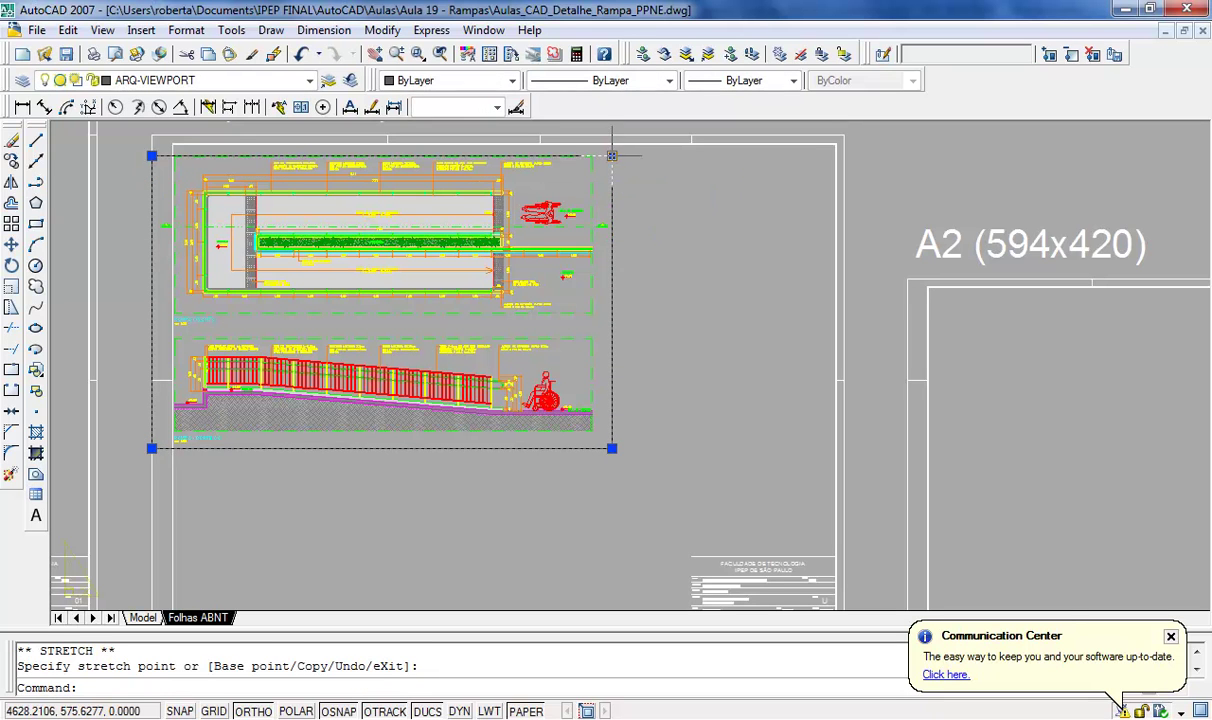
left_click(617, 155)
left_click(612, 157)
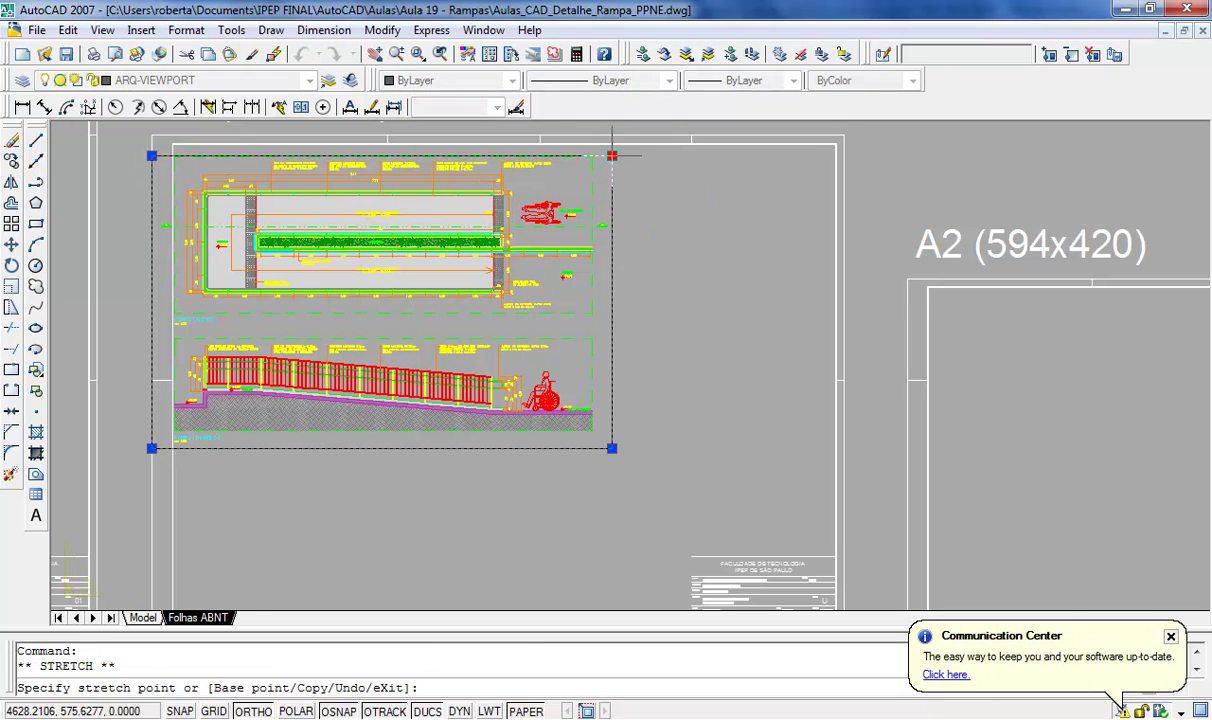
left_click(612, 143)
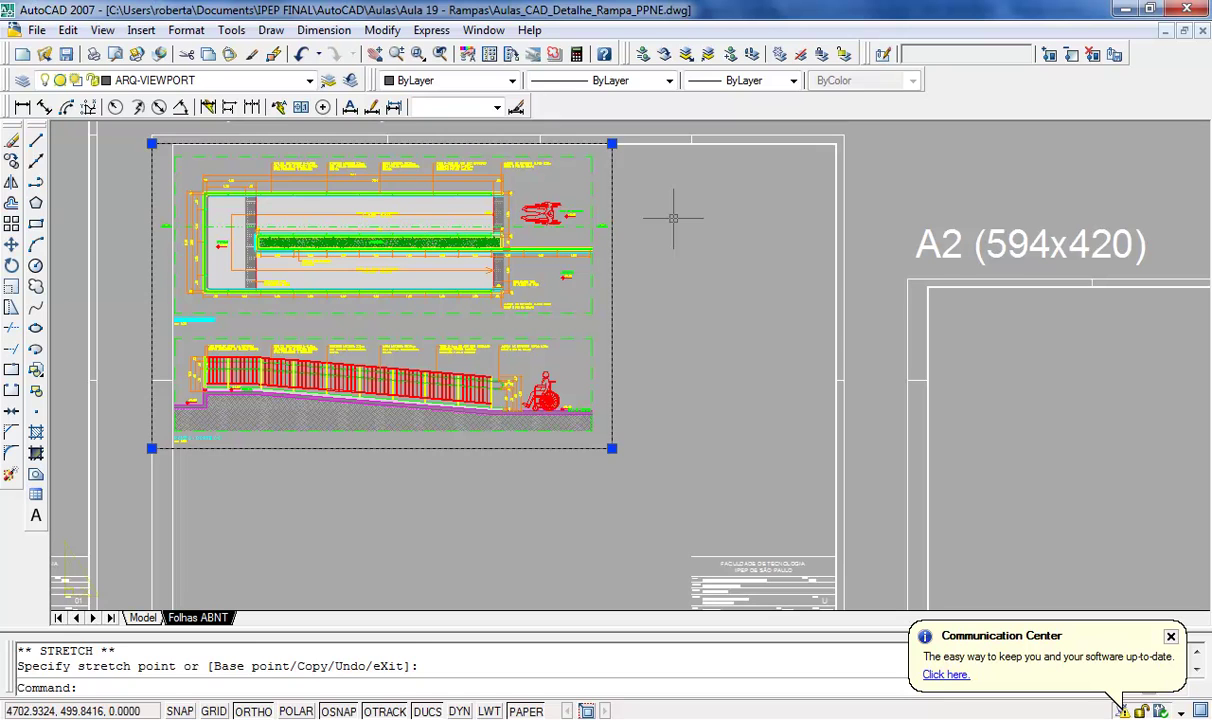
key("Escape")
key("Escape")
Step: Create a single rectangular viewport in the upper-left part of the A2 (594x420) sheet
left_click(102, 30)
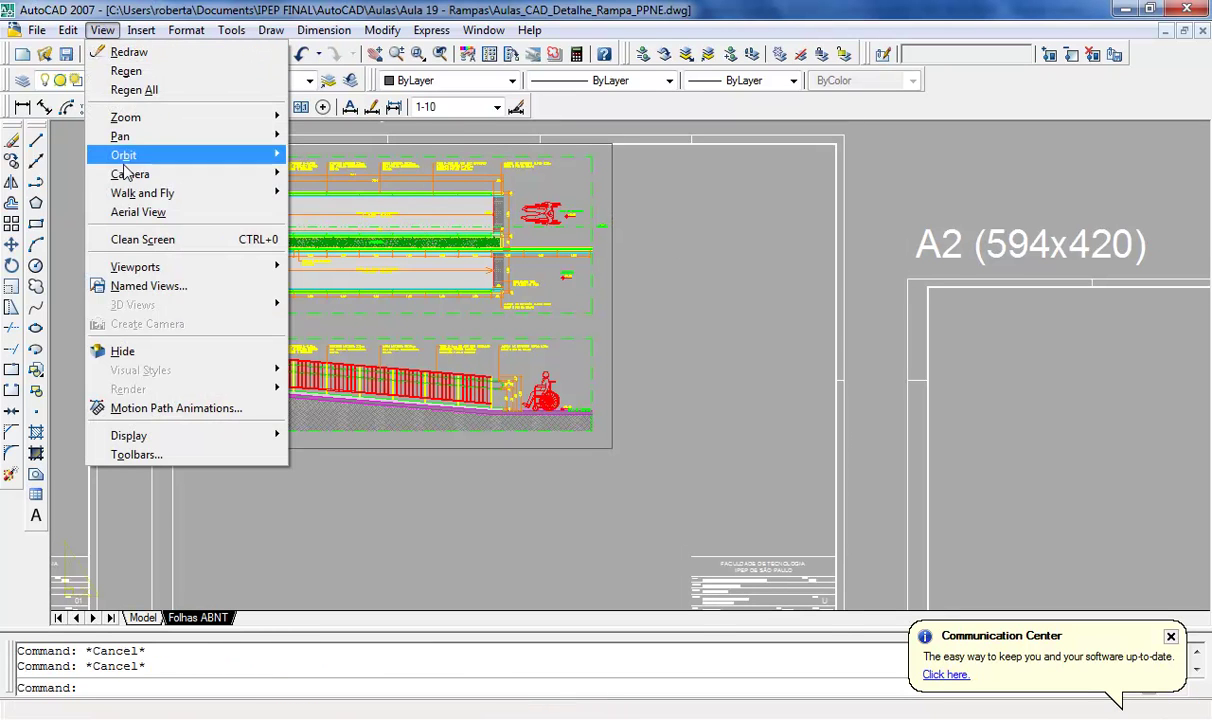
mouse_move(135, 267)
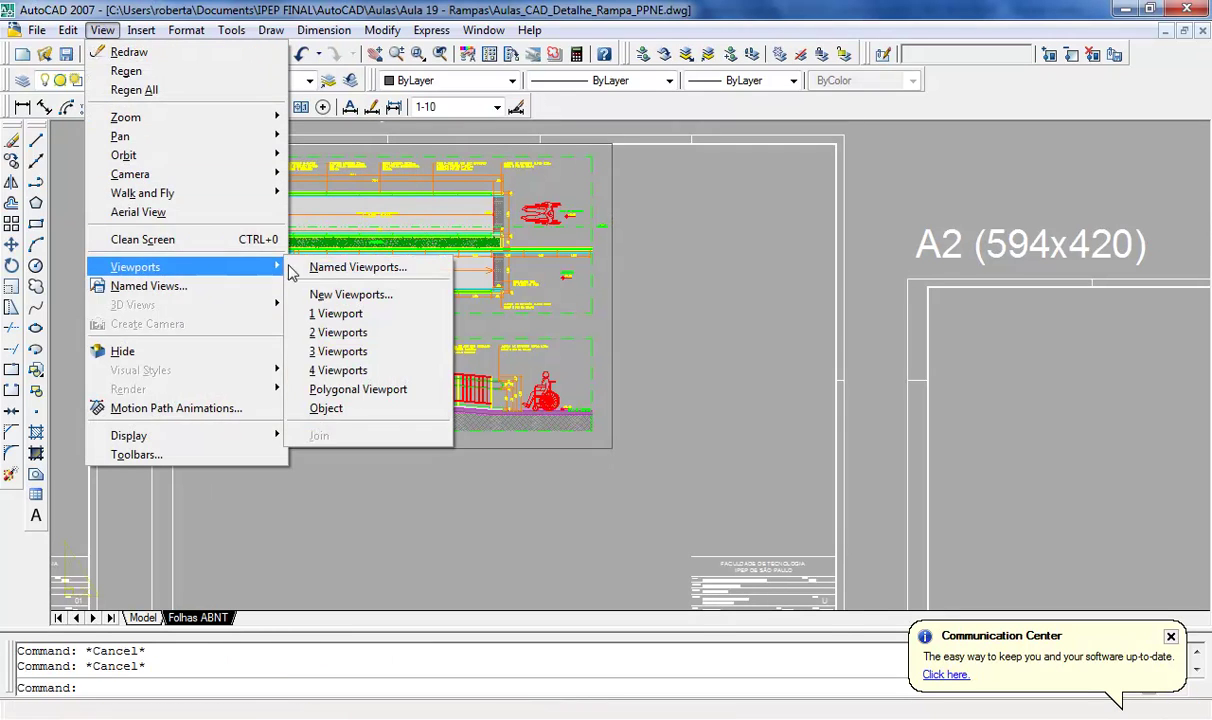
left_click(340, 313)
scroll(340, 313, "down", 4)
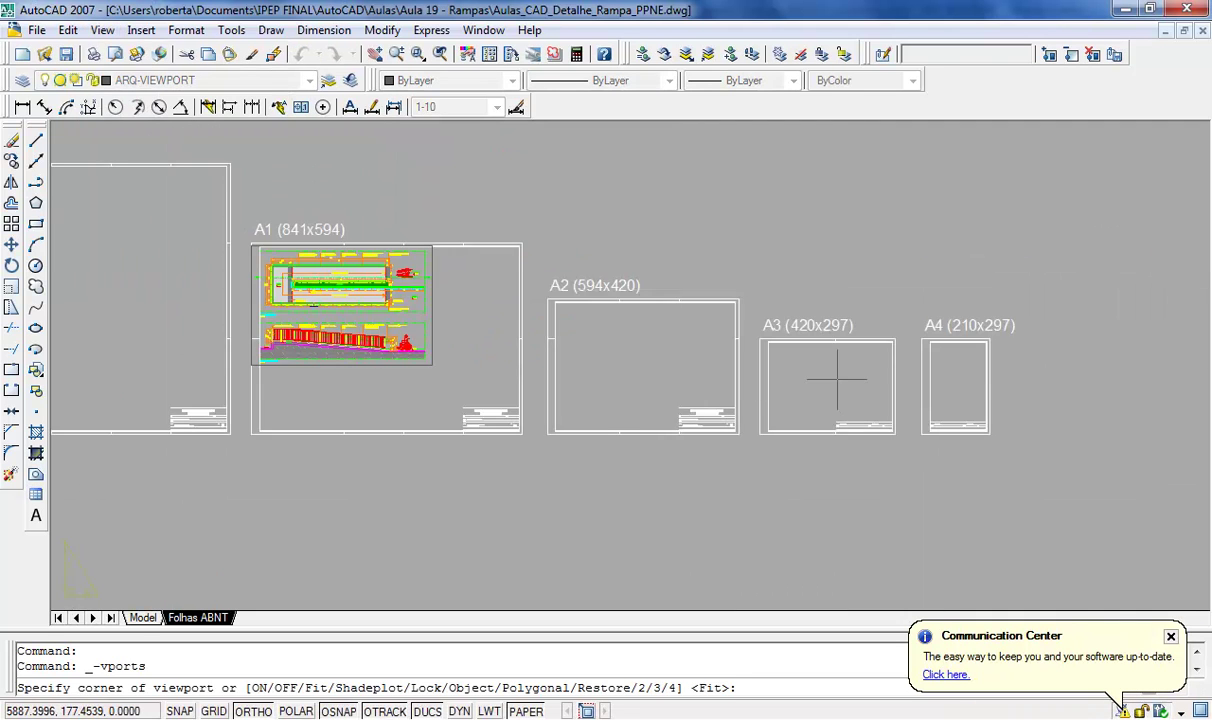
scroll(800, 360, "up", 2)
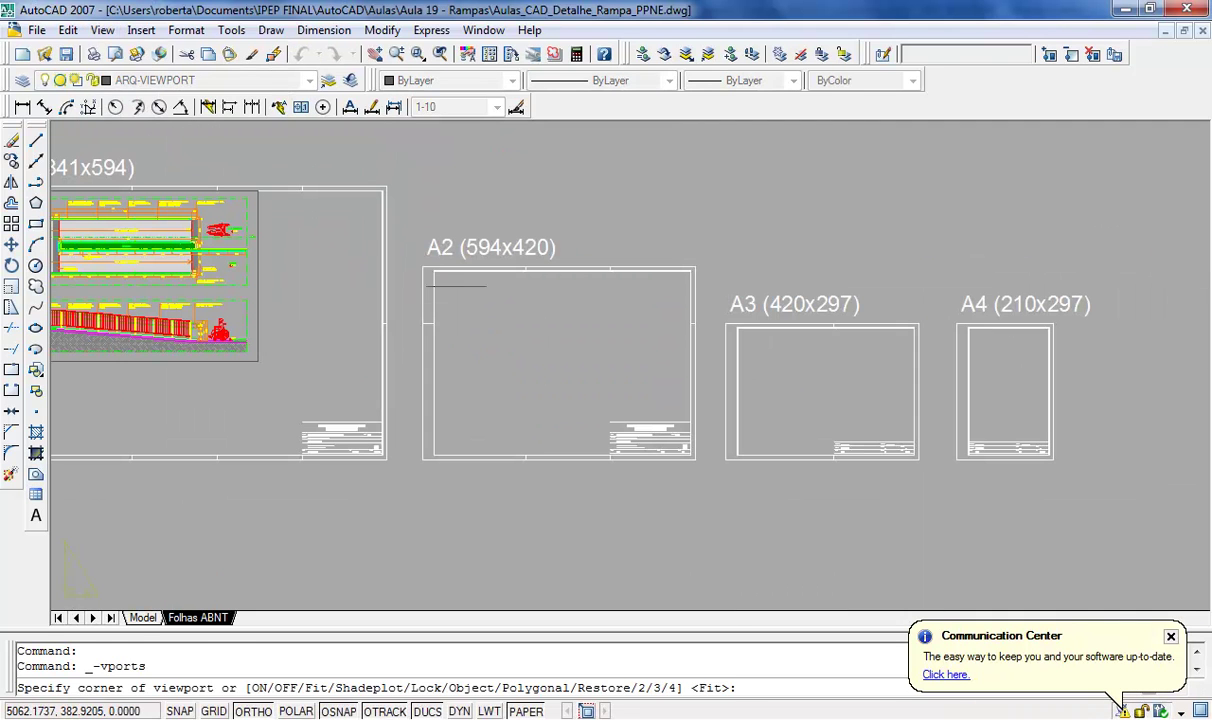
left_click(458, 287)
left_click(560, 365)
scroll(544, 327, "up", 8)
scroll(556, 329, "down", 3)
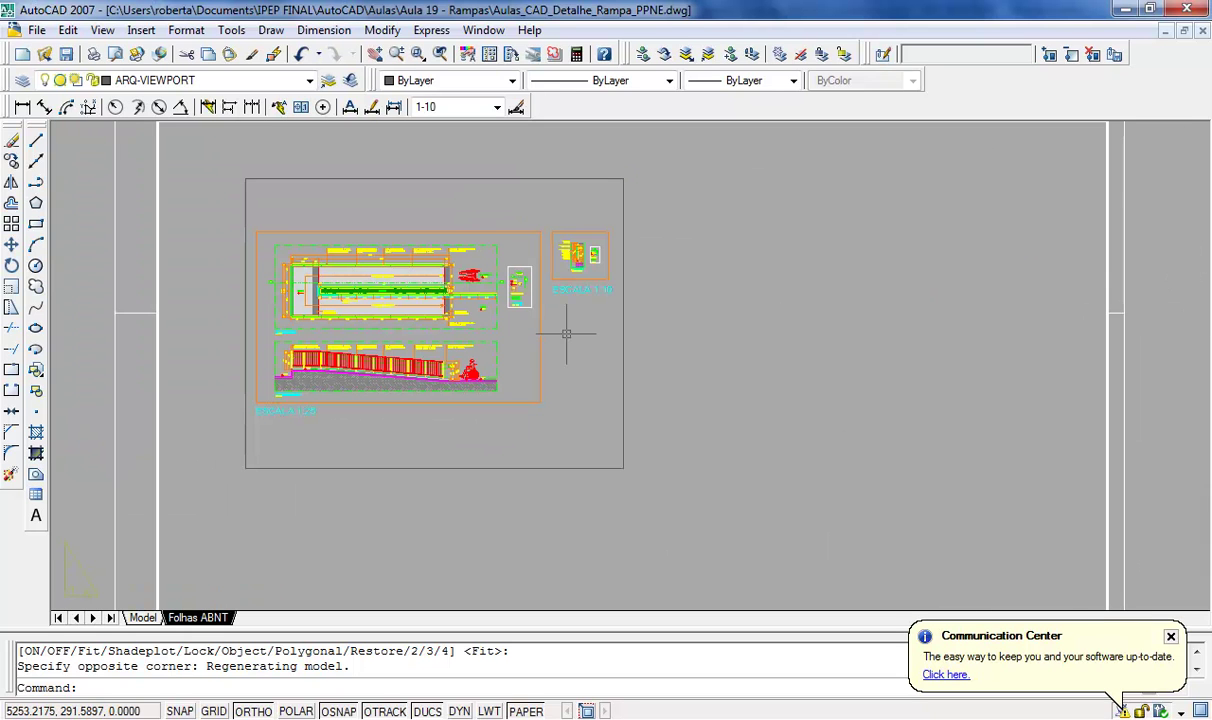
Step: Bring the small 1:10 detail towards the middle of the new viewport and scale its model view with a zoom factor of 1000/10xp
double_click(566, 333)
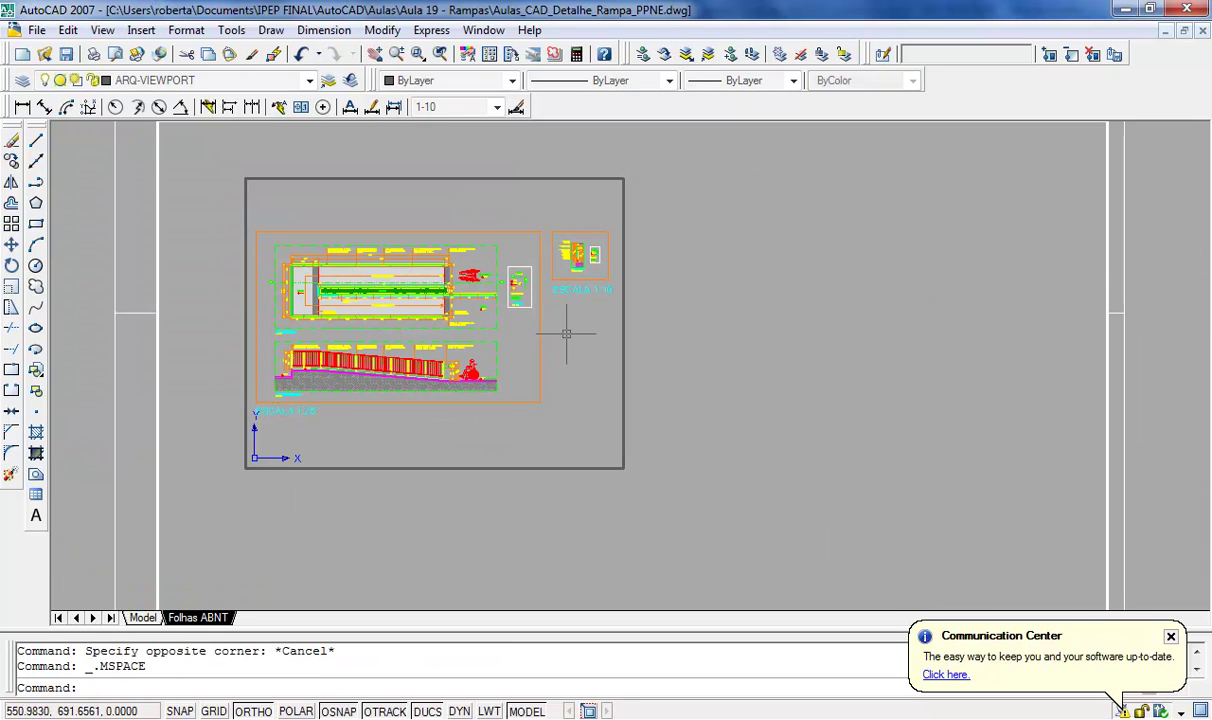
left_click(374, 54)
left_click_drag(574, 279, 436, 307)
right_click(436, 307)
left_click(452, 318)
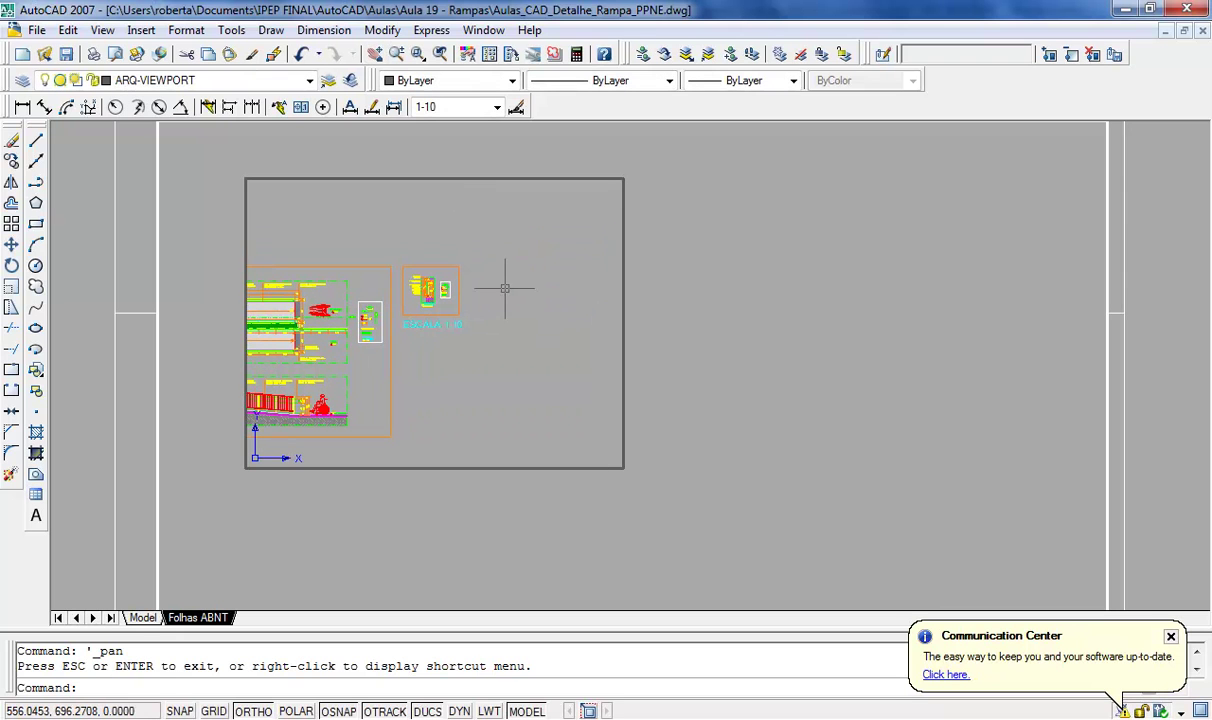
type("z")
key("Return")
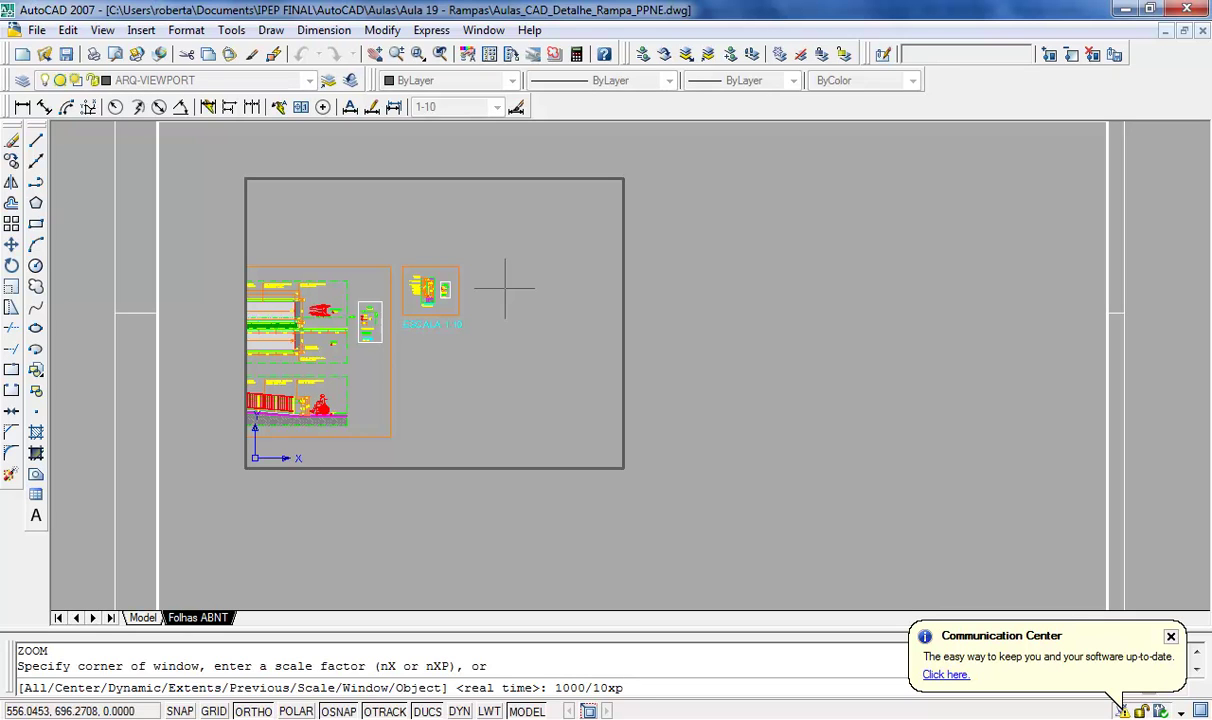
type("1000/10xp")
key("Return")
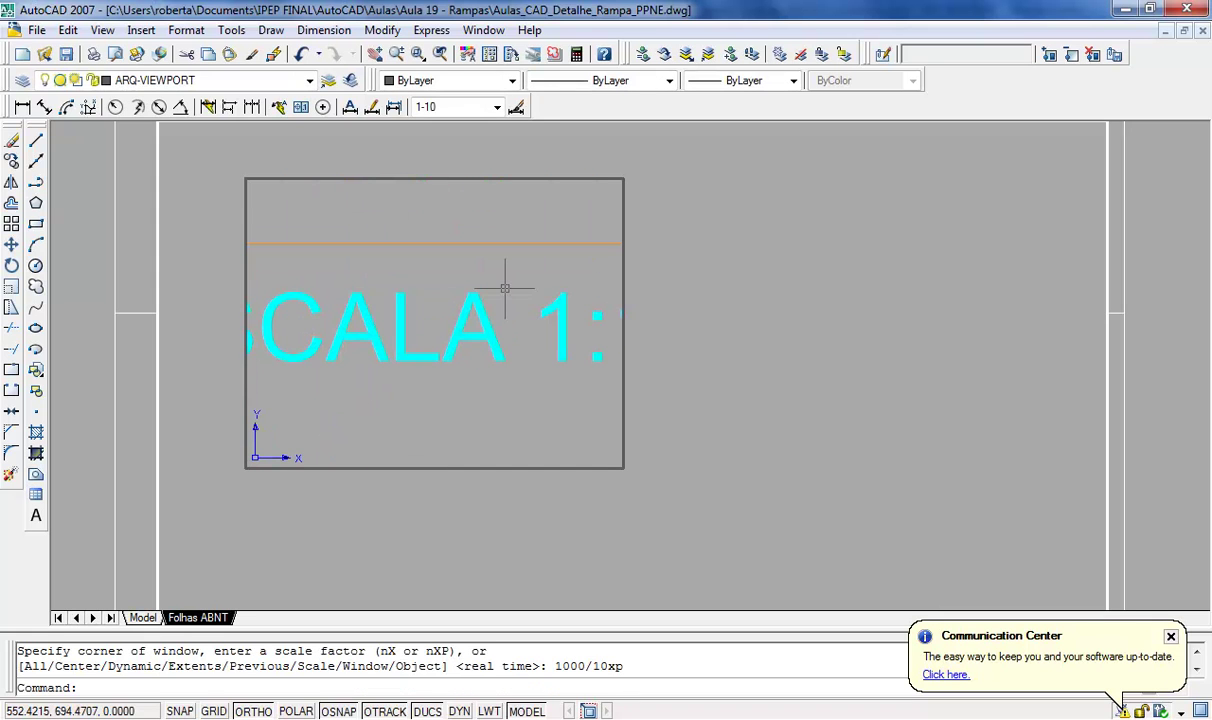
Step: Pan the handrail detail into the middle of the 1:10 viewport and return to paper space
left_click(382, 54)
mouse_move(414, 219)
left_mouse_down()
mouse_move(425, 363)
mouse_move(460, 344)
mouse_move(465, 306)
mouse_move(506, 316)
left_mouse_up()
right_click(506, 316)
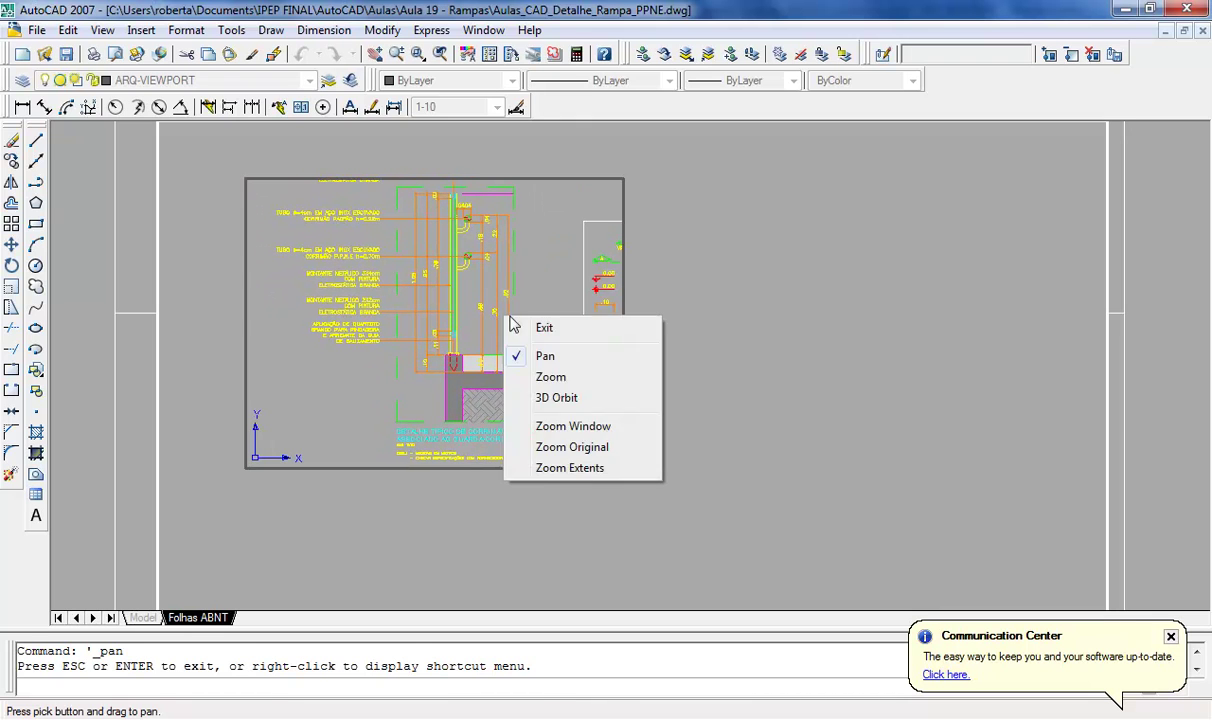
left_click(540, 327)
double_click(765, 335)
Step: Stretch the detail viewport's top edge above the uppermost note and pull its side edges in, cropping out the neighbouring framed detail
left_click(622, 197)
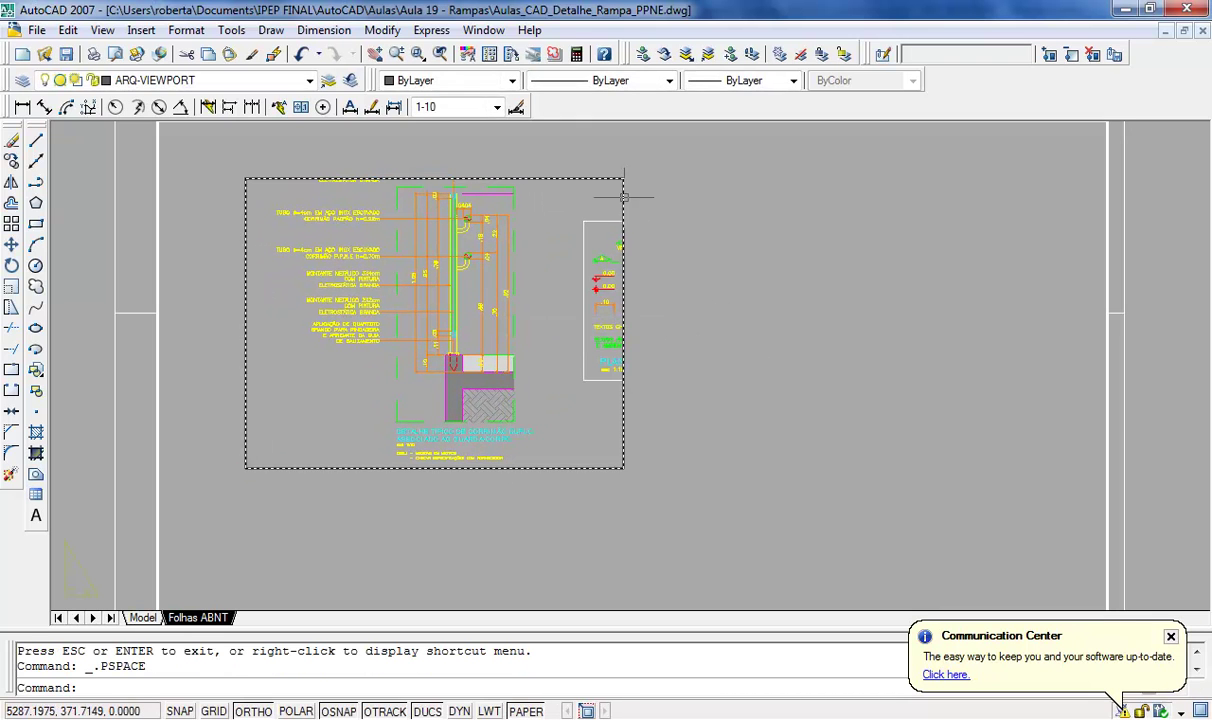
left_click(623, 178)
left_click(622, 141)
left_click(622, 141)
left_click(544, 142)
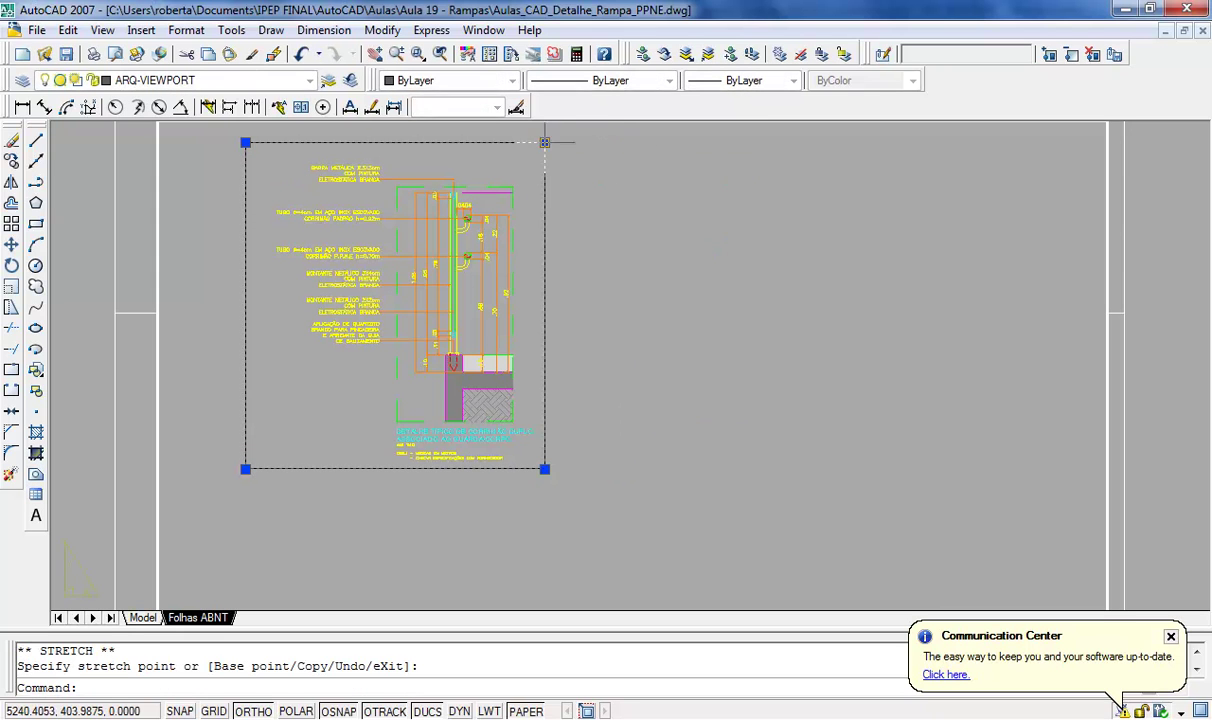
left_click(260, 142)
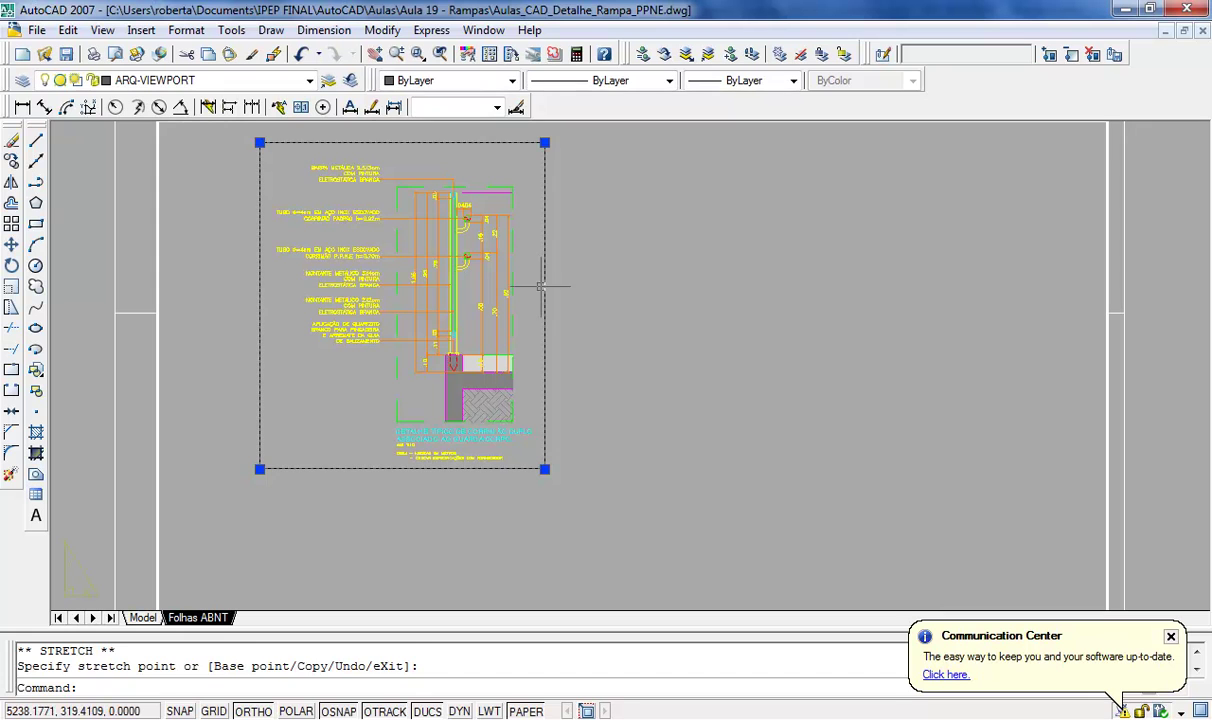
key("Escape")
key("Escape")
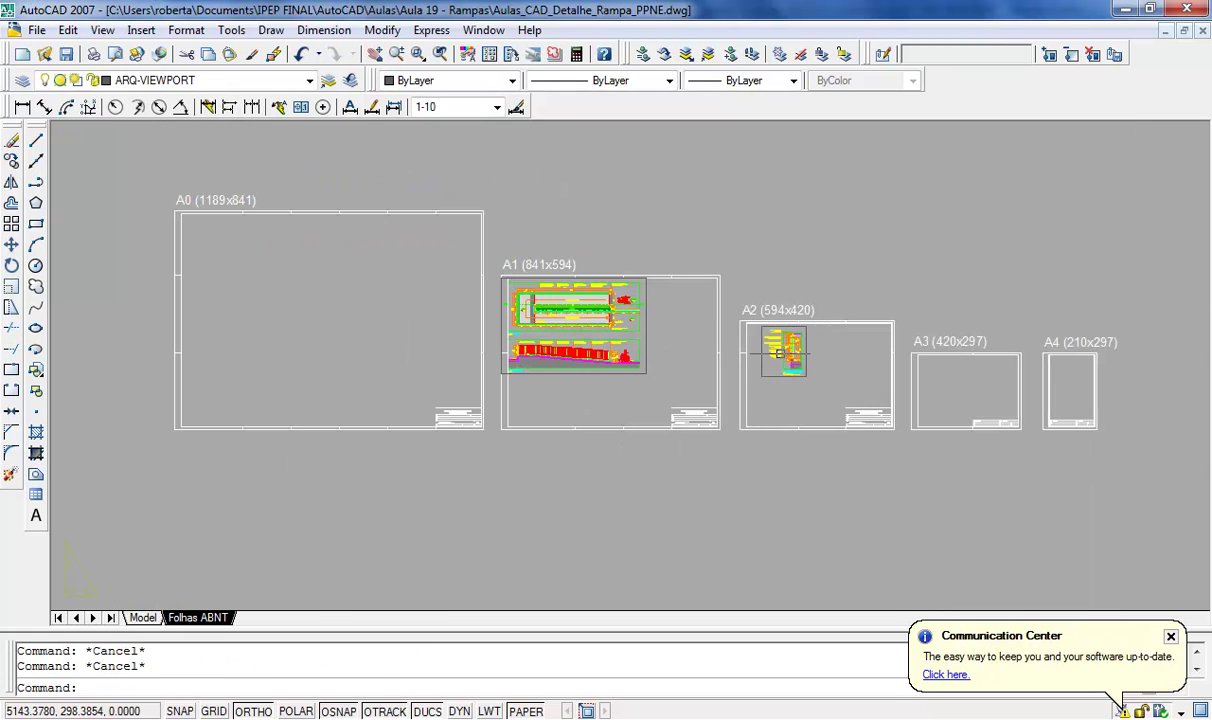
Step: Move the ramp plan and section viewport inside the A1 sheet's margins, with Ortho turned off
scroll(780, 356, "up", 2)
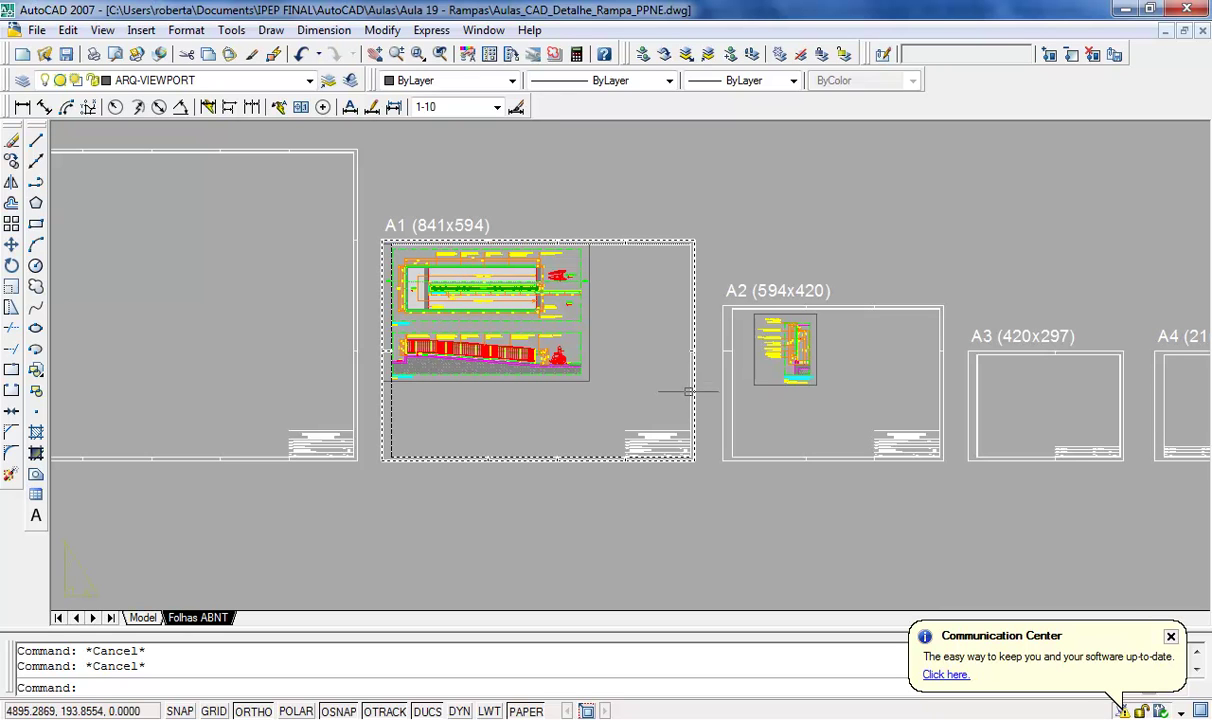
key("Return")
left_click(540, 365)
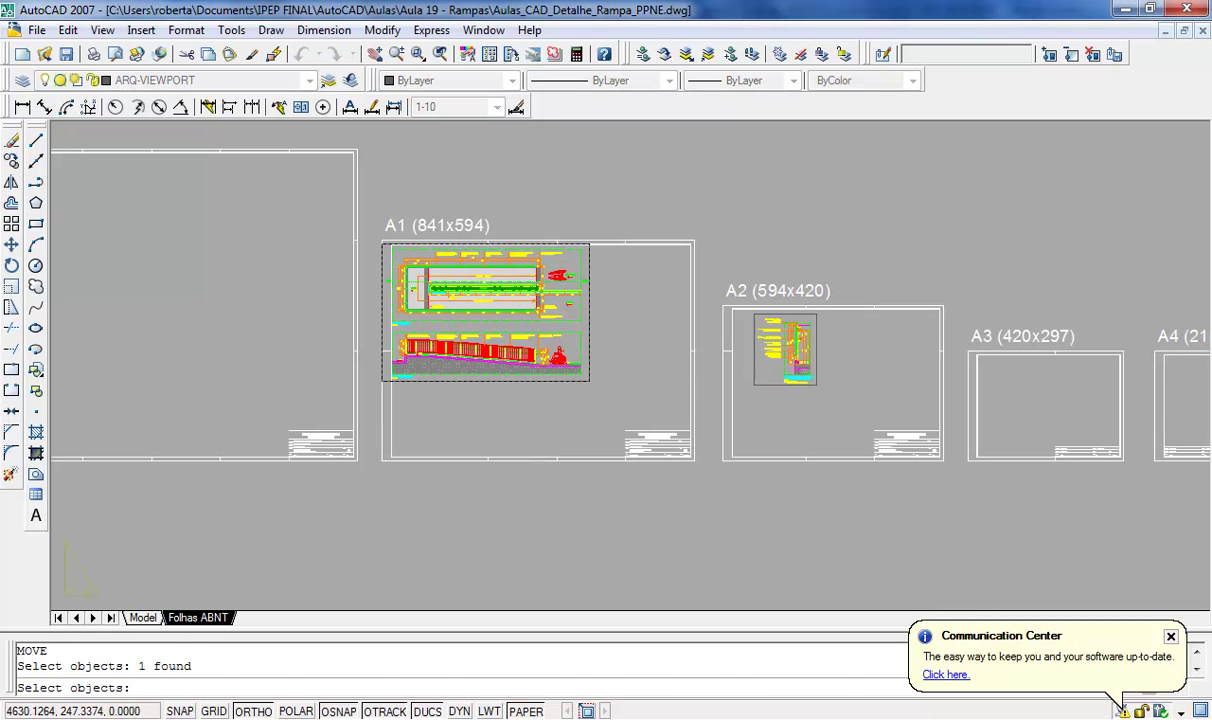
key("Return")
left_click(549, 344)
key("F8")
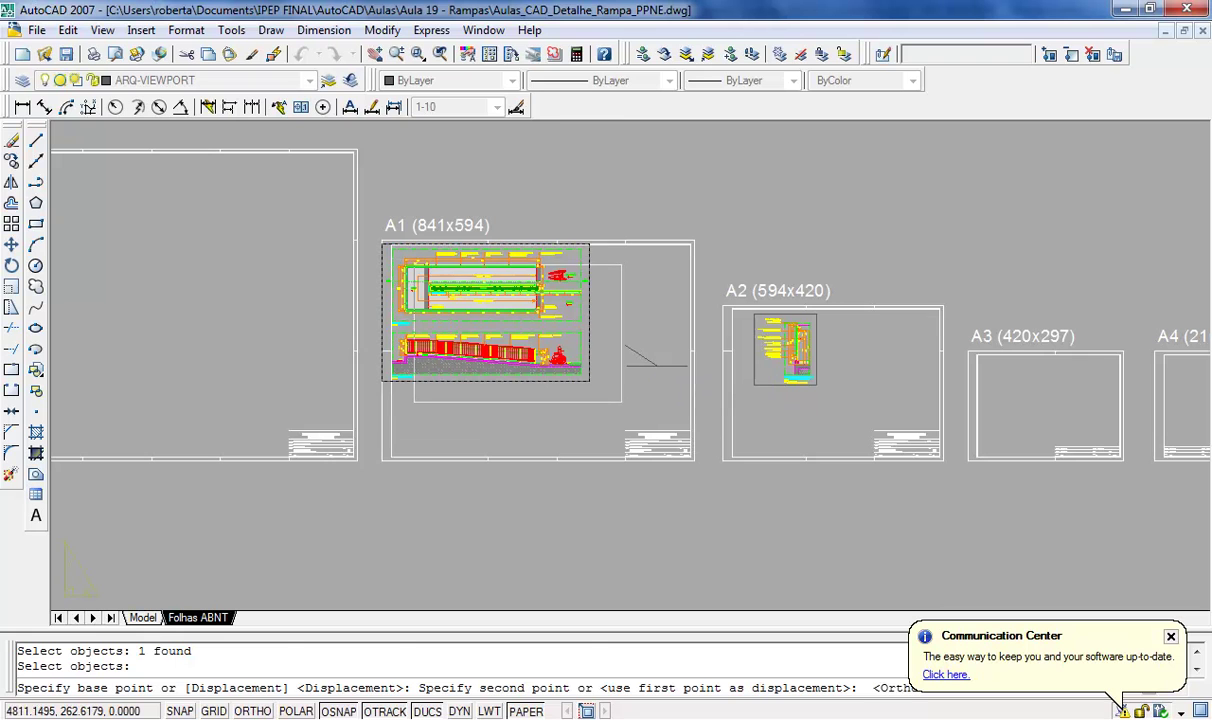
left_click(655, 327)
Step: Move the handrail detail viewport from the A2 sheet to the A1 sheet, to the right of the ramp viewport
right_click(655, 327)
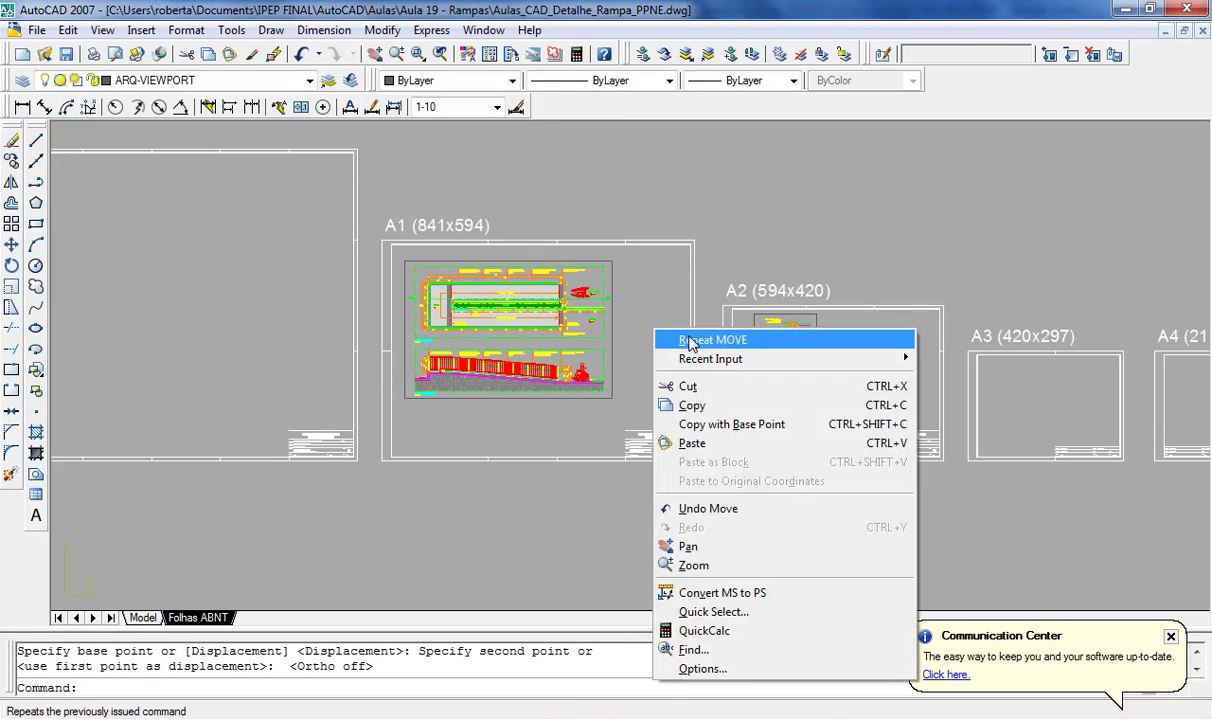
left_click(680, 336)
left_click(755, 345)
key("Return")
left_click(754, 313)
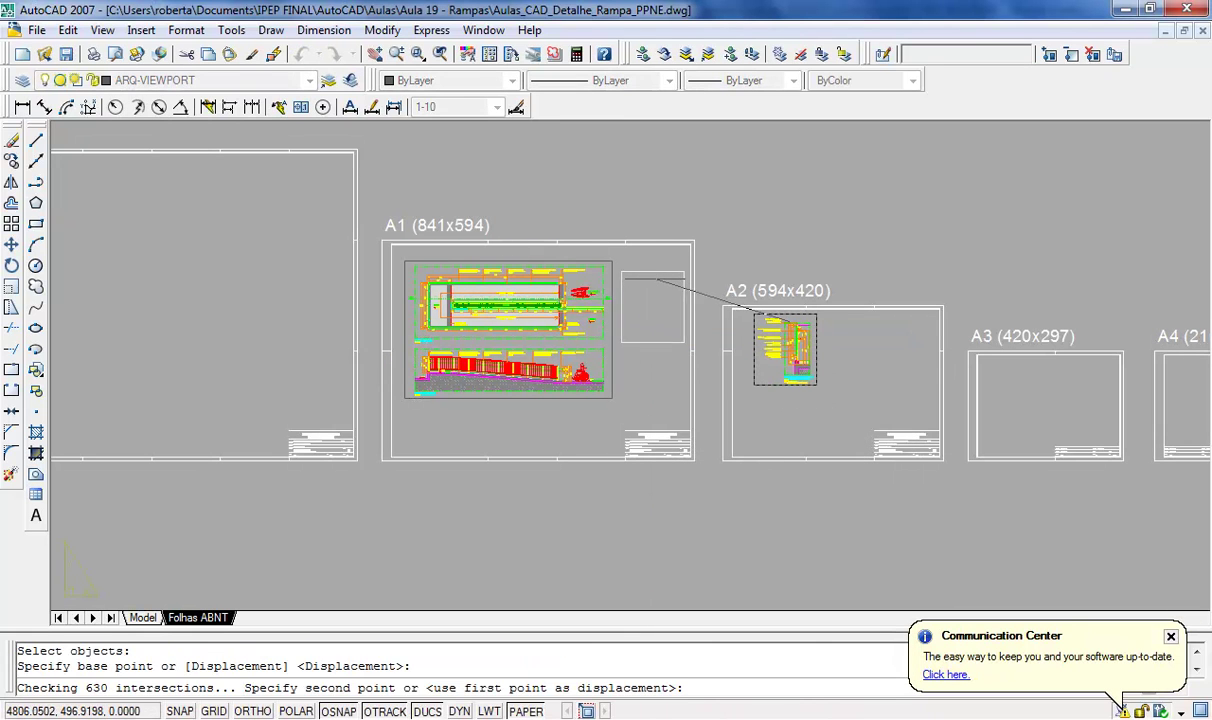
left_click(620, 270)
Step: Turn off the ARQ-VIEWPORT layer to hide the viewport frames and accept the current-layer warning
scroll(595, 392, "up", 3)
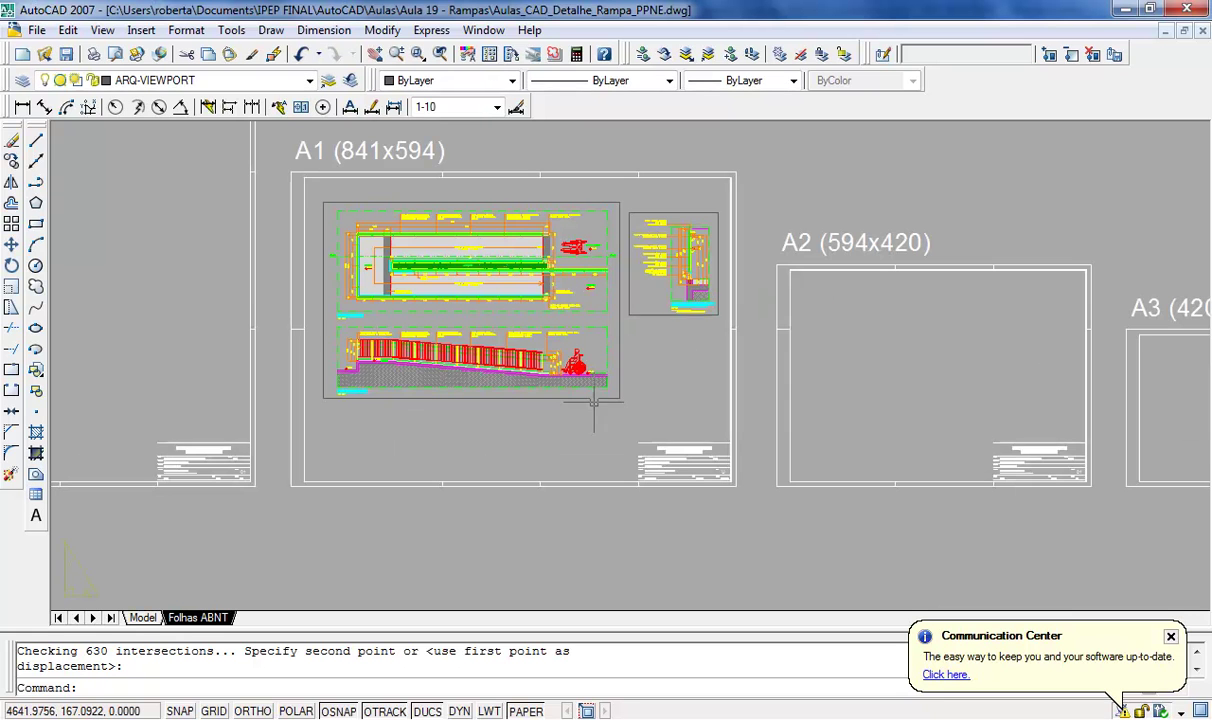
left_click(600, 396)
left_click(310, 81)
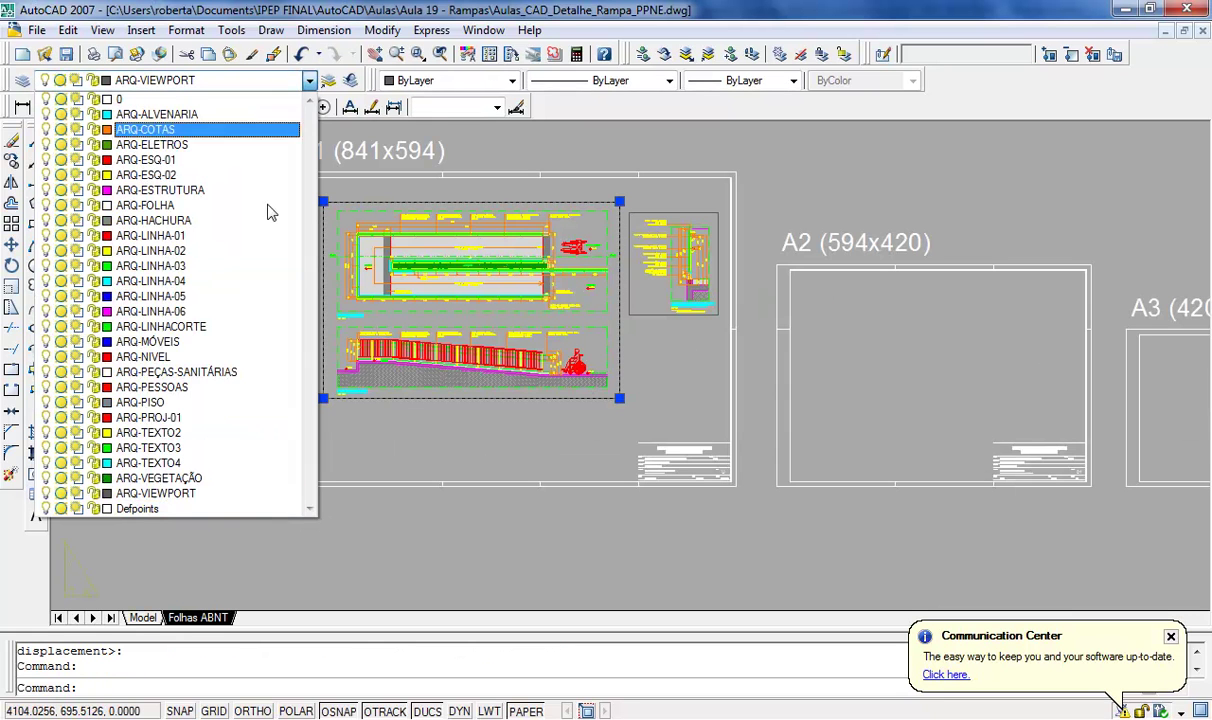
left_click(62, 494)
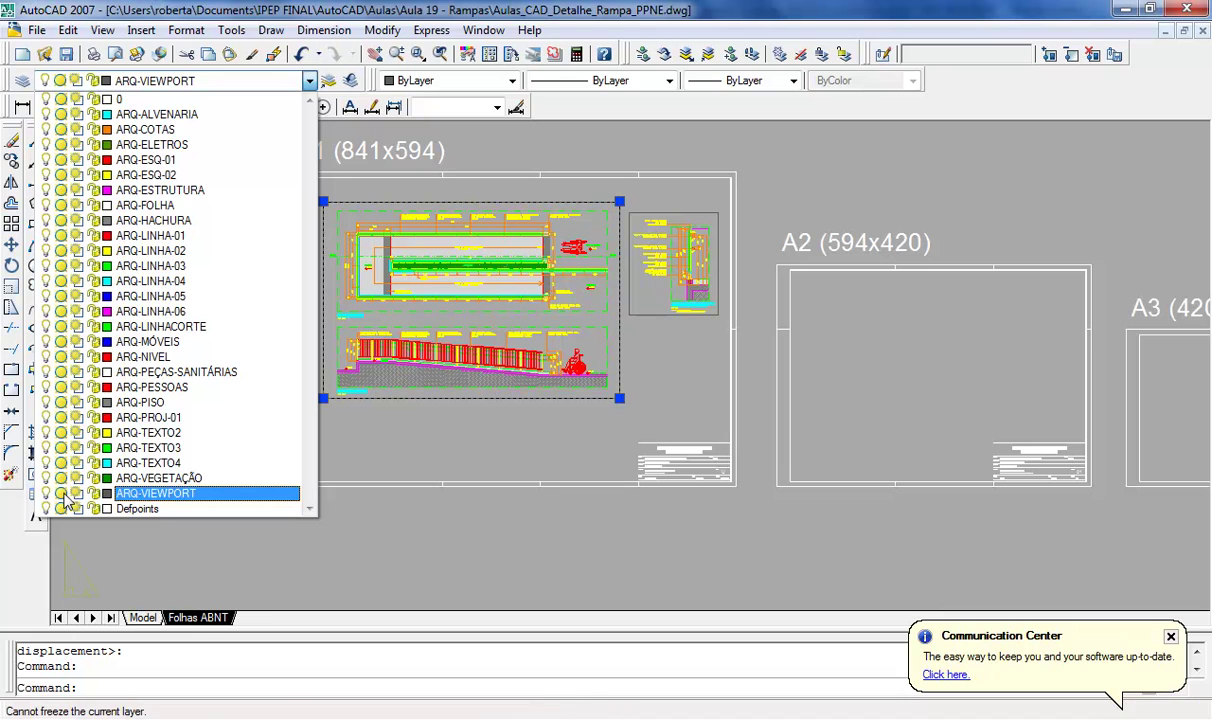
left_click(45, 494)
left_click(384, 476)
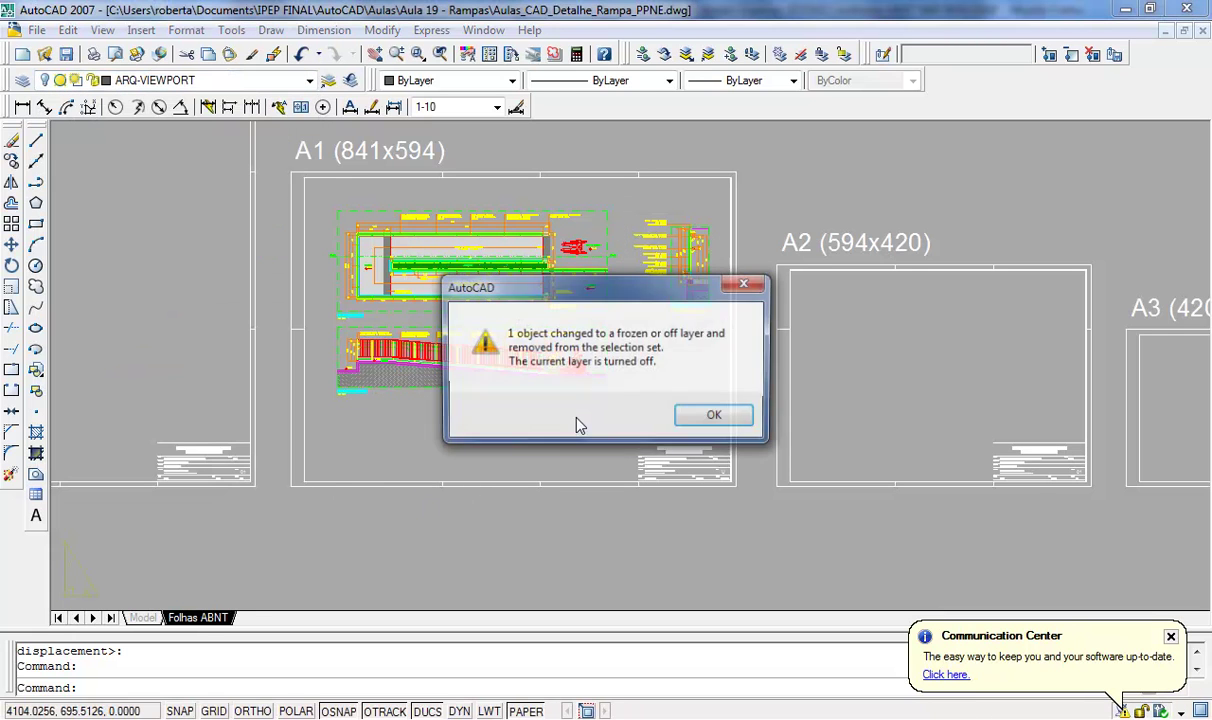
left_click(700, 416)
Step: Inspect the A1 sheet's title block and open its course text for editing, leaving the text as it is
scroll(710, 487, "up", 6)
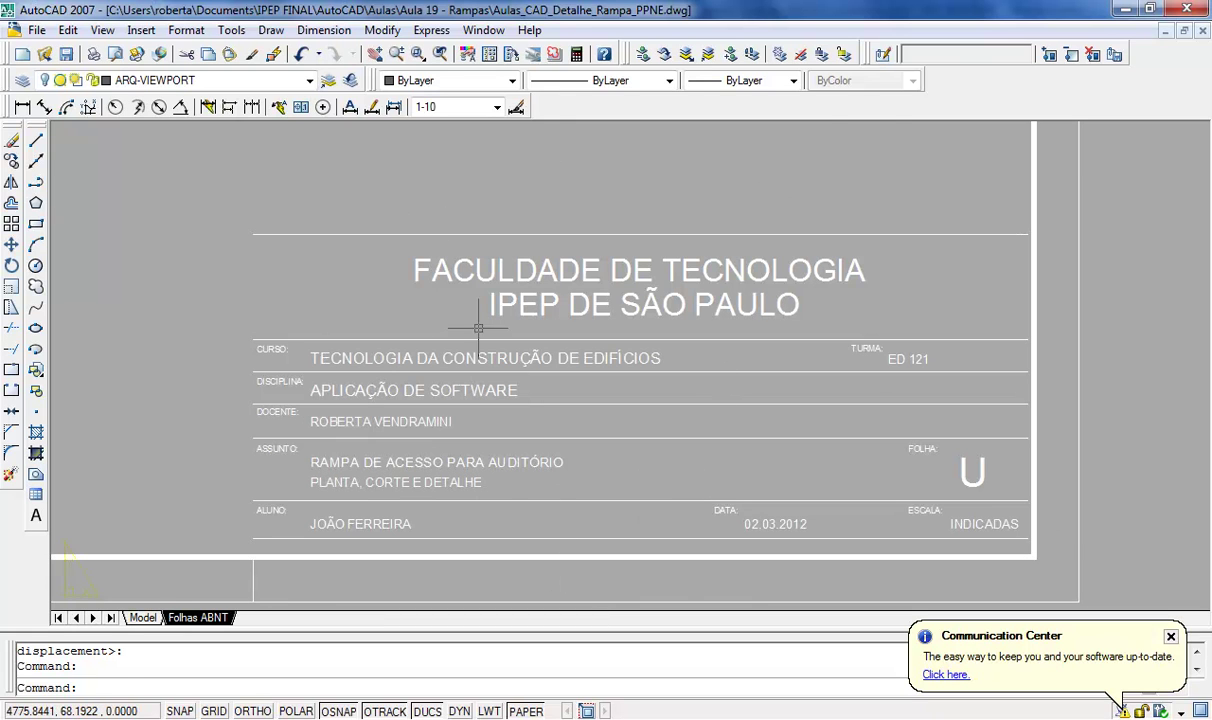
double_click(474, 358)
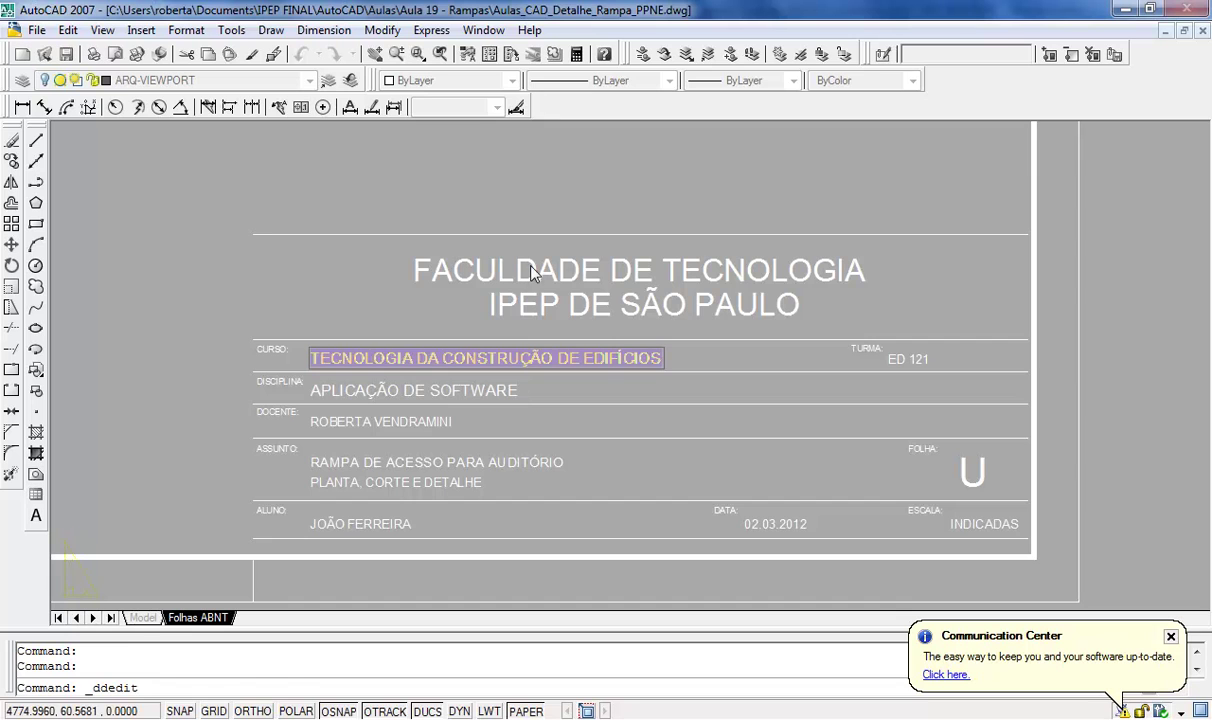
key("Escape")
key("Escape")
Step: Examine the ramp plan, section and handrail detail on the A1 sheet with their titles and scale labels, and dismiss the Communication Center notice
scroll(608, 239, "down", 5)
scroll(581, 233, "up", 4)
scroll(581, 233, "up", 6)
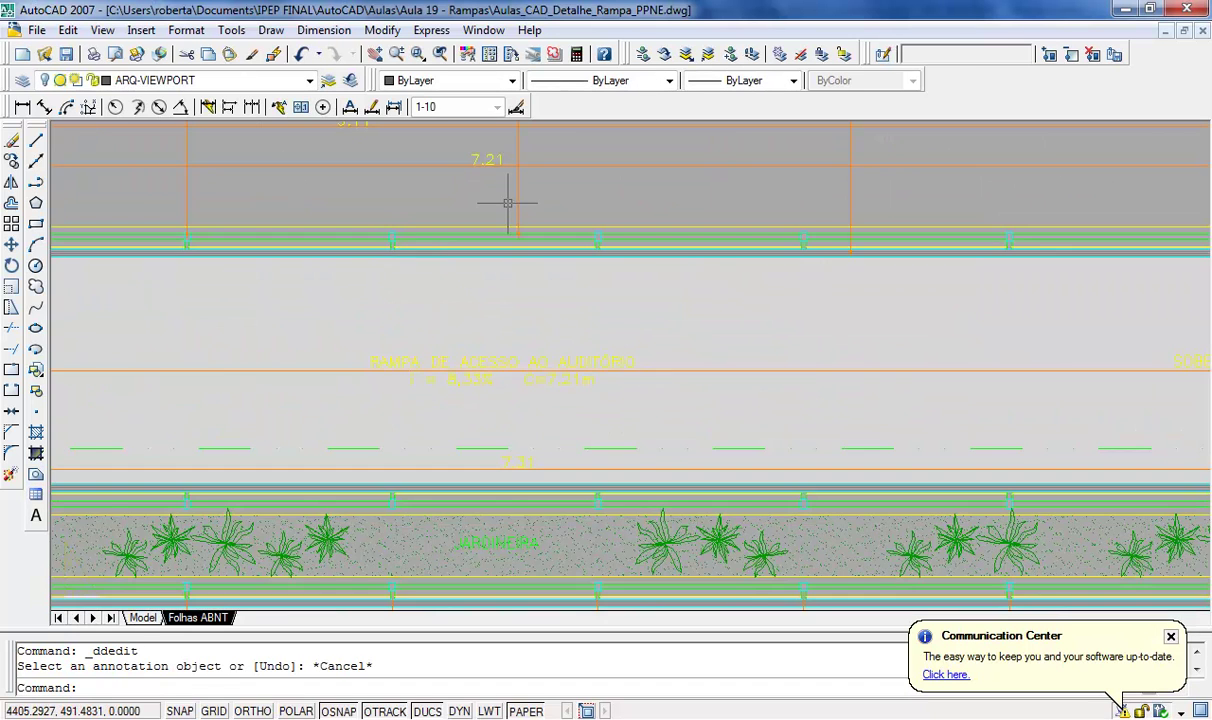
scroll(508, 203, "down", 3)
scroll(500, 200, "down", 4)
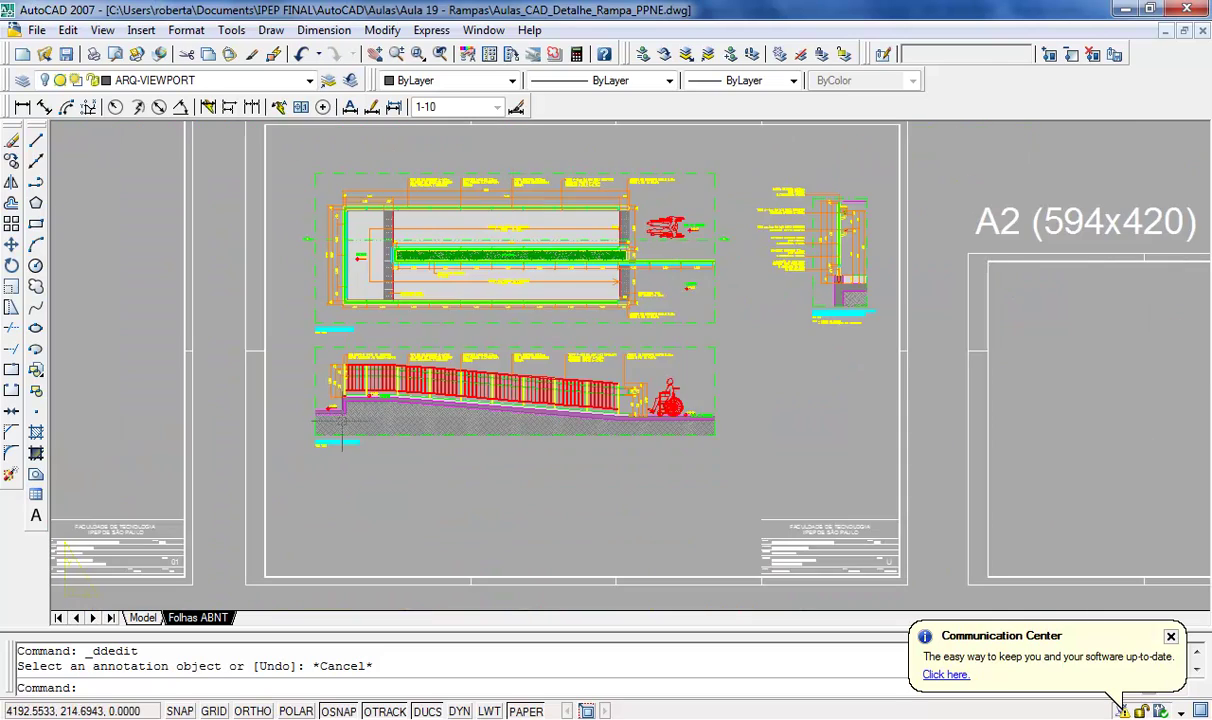
scroll(310, 312, "up", 5)
scroll(310, 312, "up", 5)
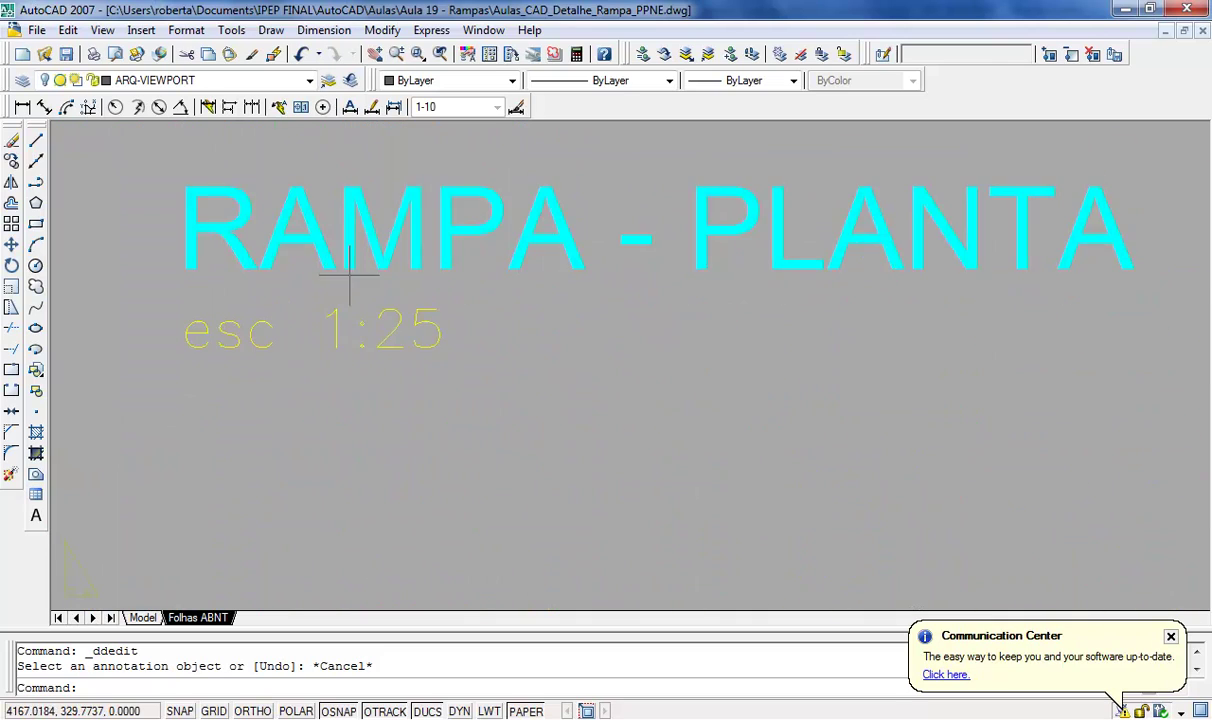
scroll(342, 262, "down", 6)
scroll(358, 521, "up", 6)
scroll(405, 365, "down", 12)
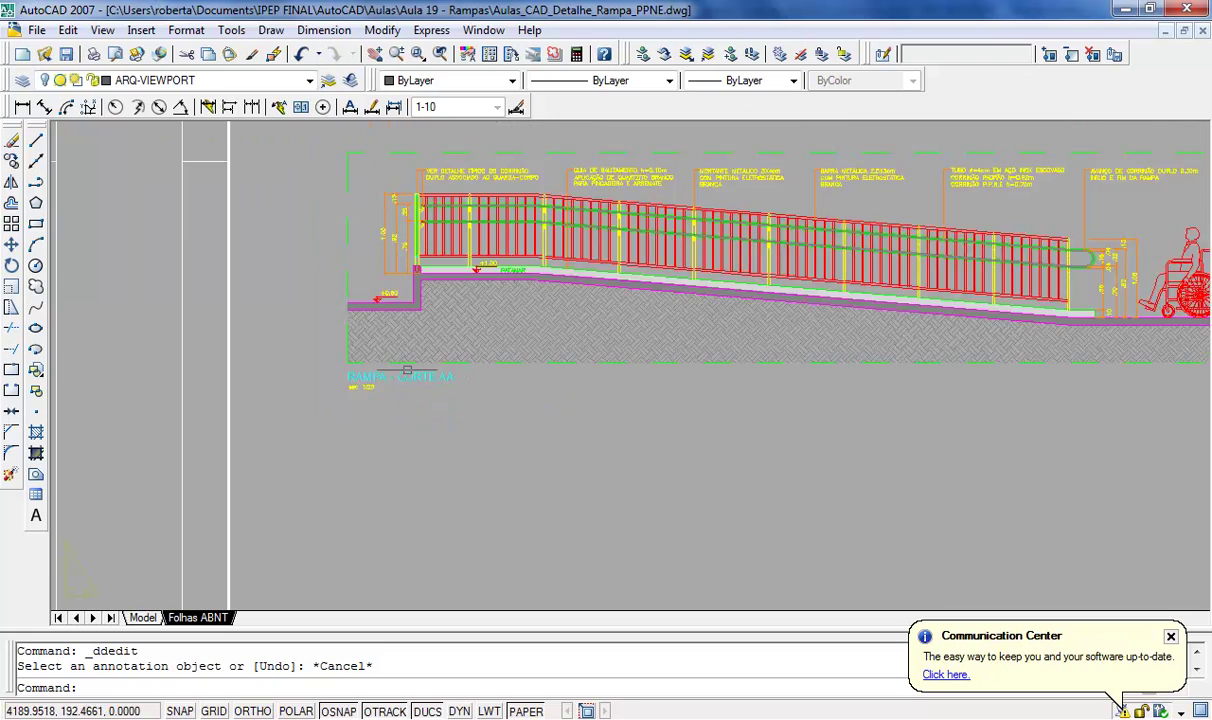
scroll(611, 297, "up", 3)
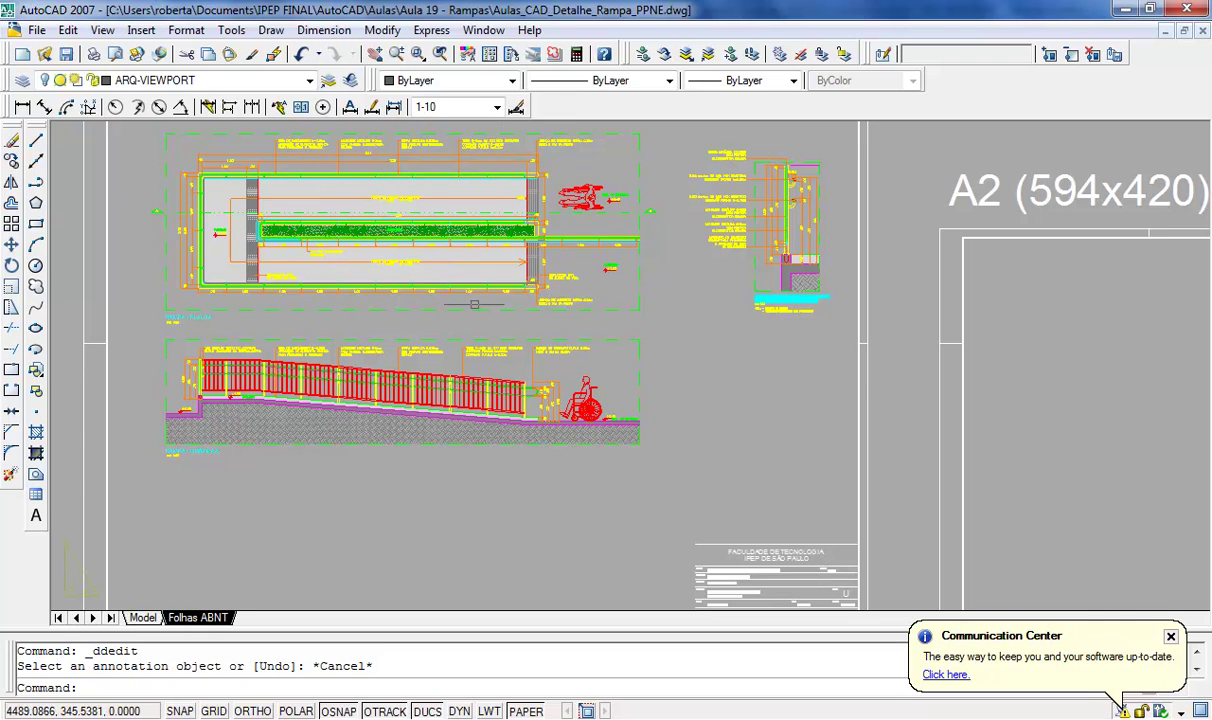
scroll(515, 275, "down", 4)
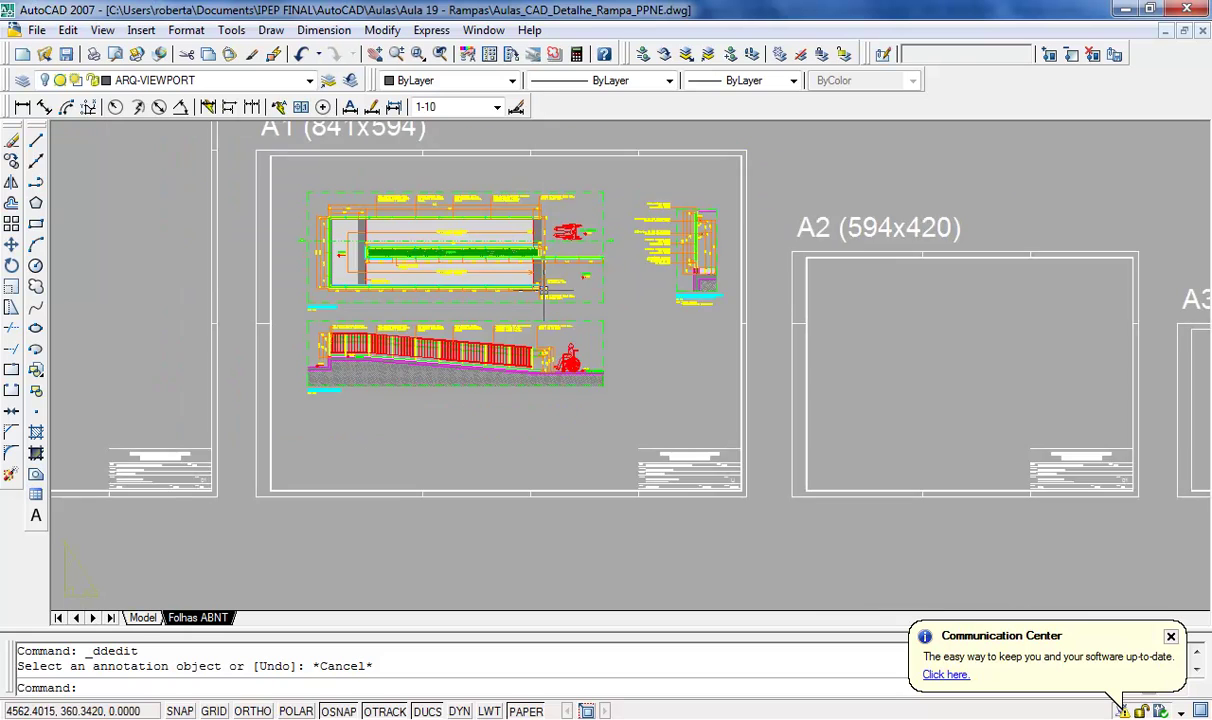
scroll(515, 275, "up", 3)
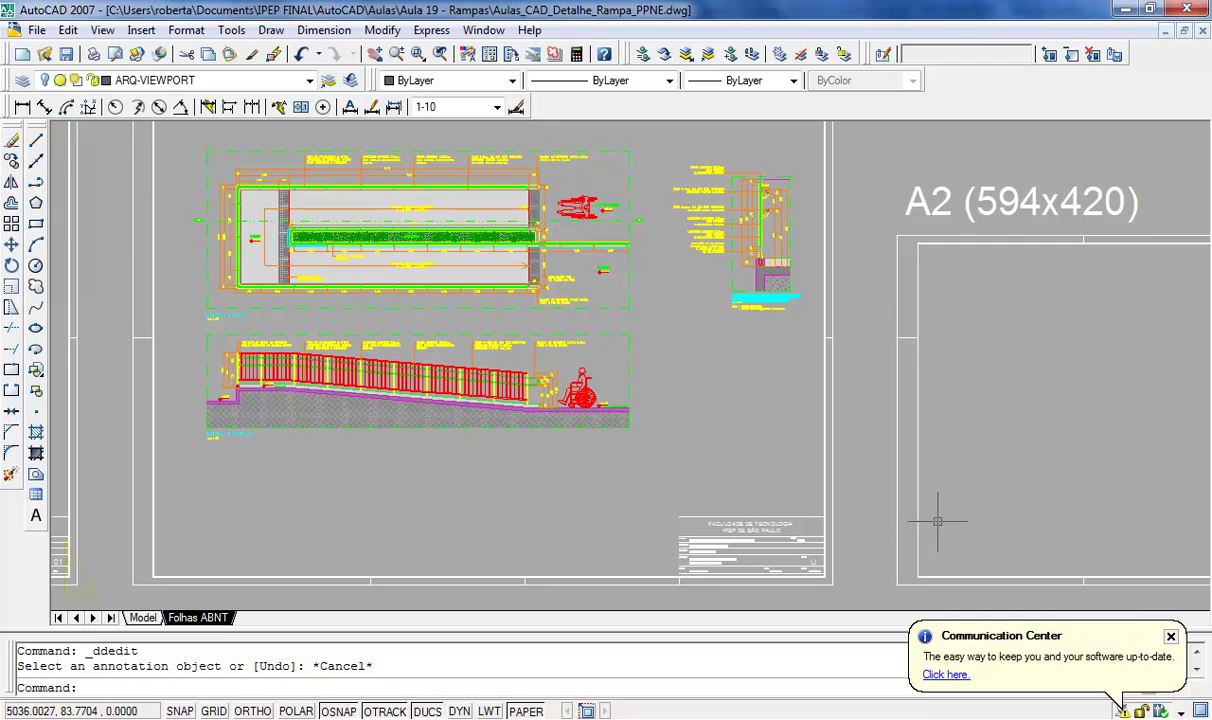
left_click(1170, 637)
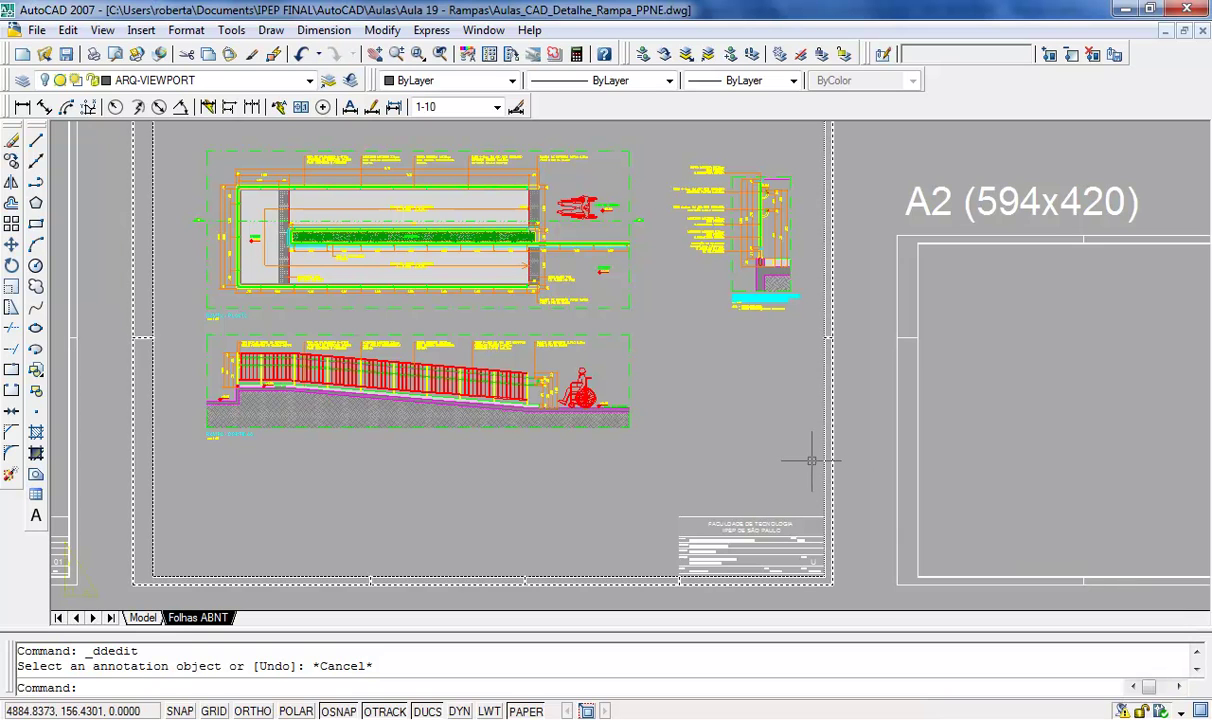